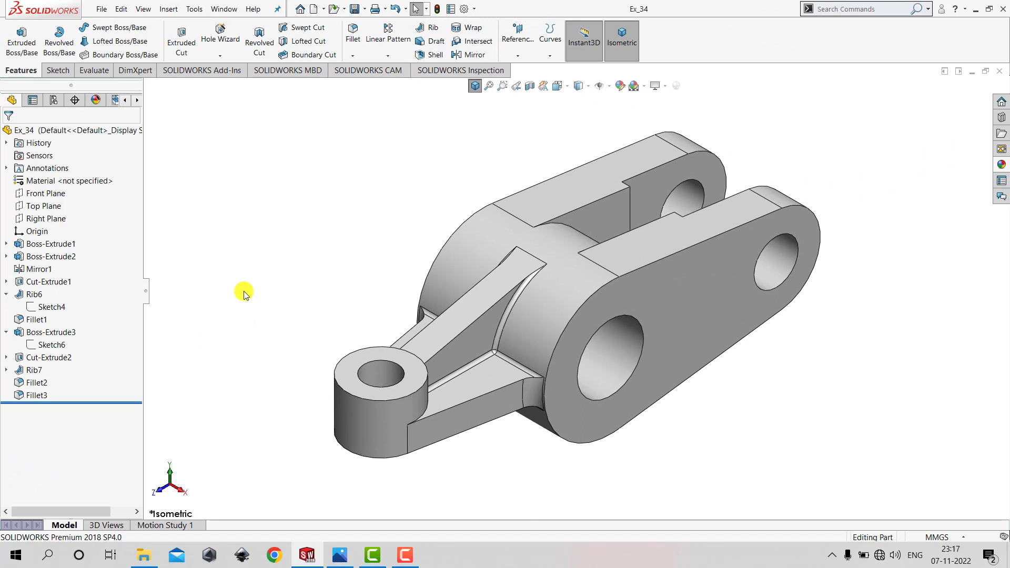
Create a new part document and change its background scene to plain white
click(99, 9)
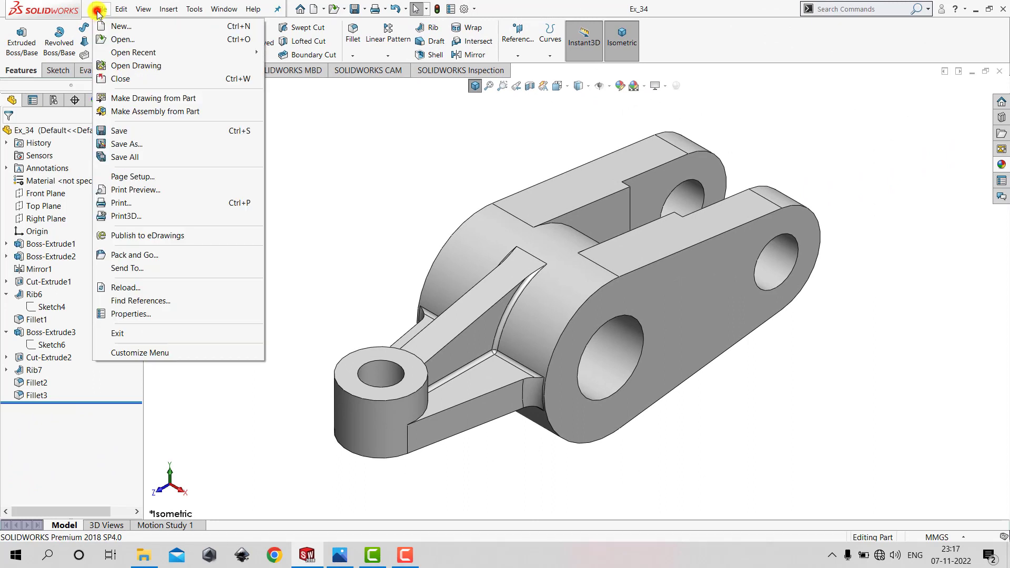
click(111, 26)
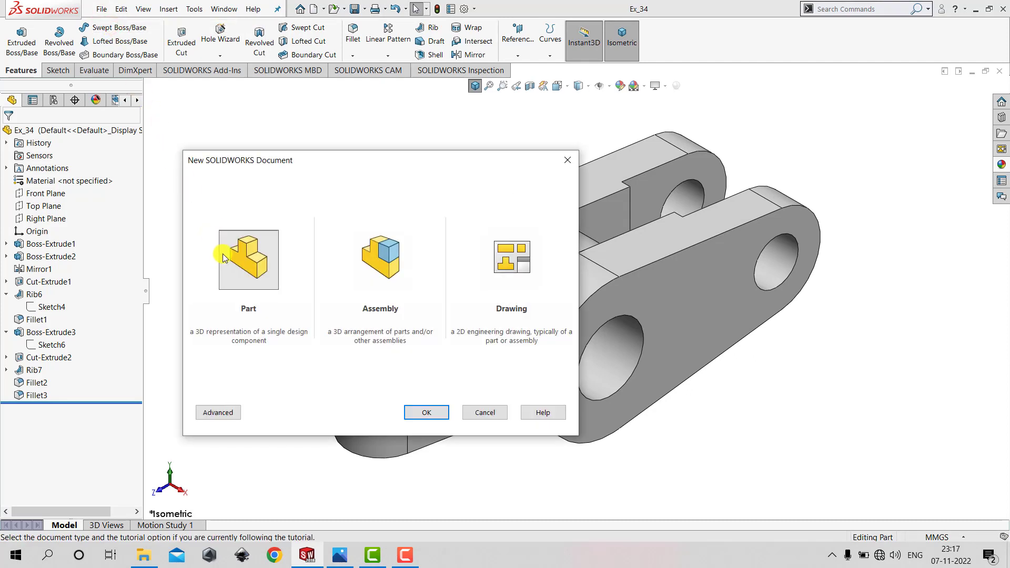
click(410, 412)
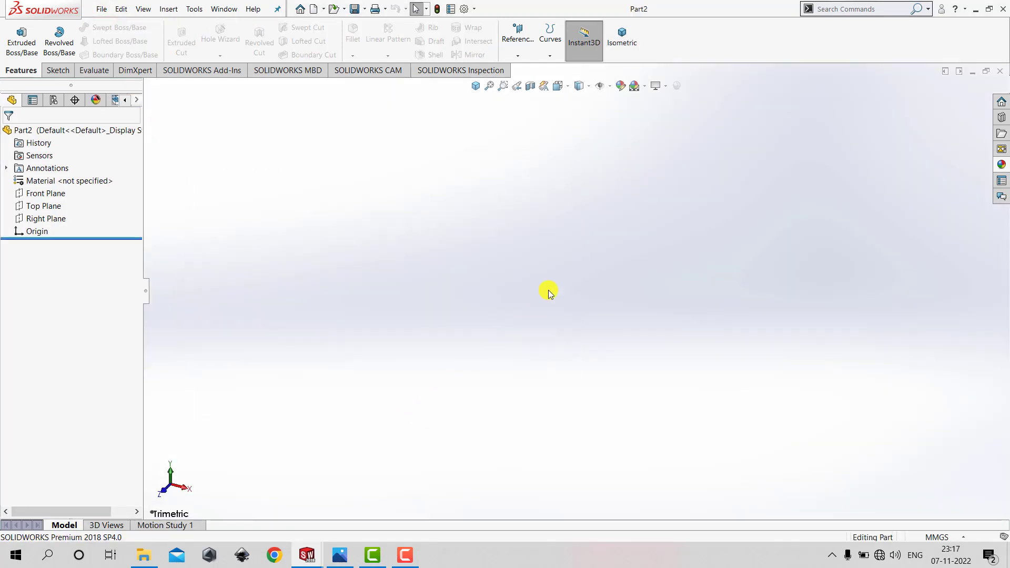
click(548, 290)
click(644, 86)
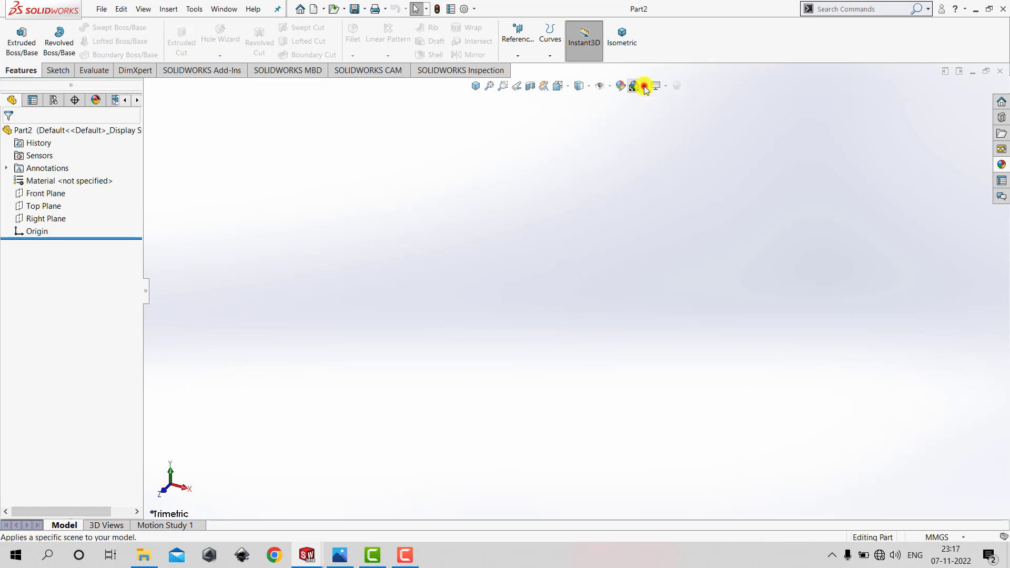
click(646, 115)
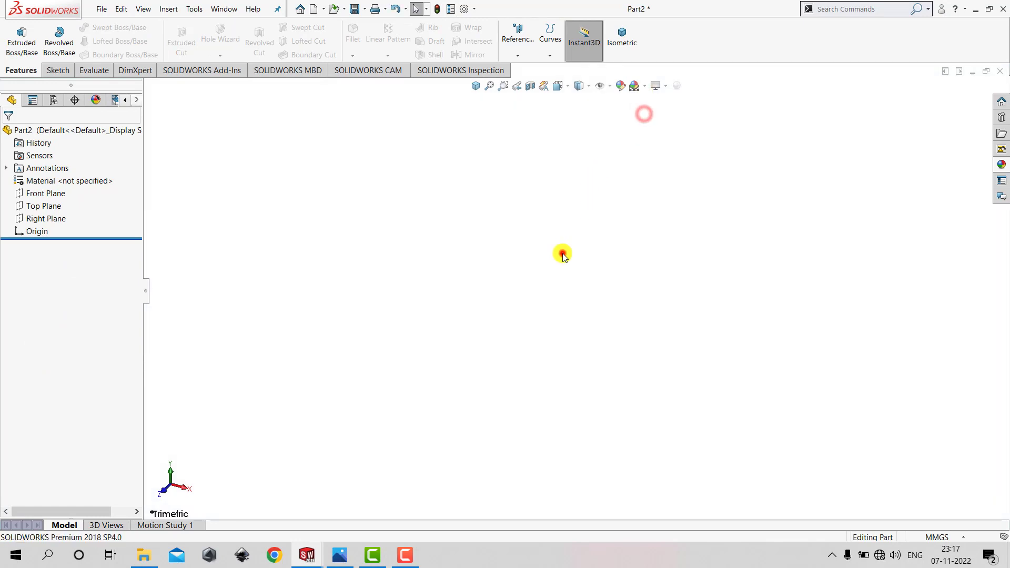
Check the reference drawing Exercise_34 (2).jpeg in Photos, then return to SOLIDWORKS and start a sketch on the Right Plane
click(342, 558)
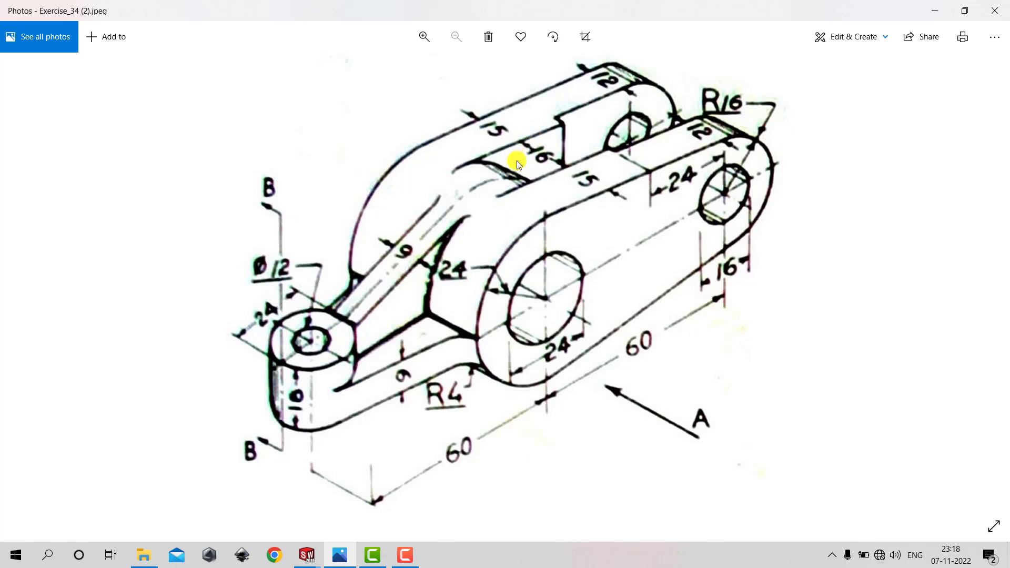
click(938, 11)
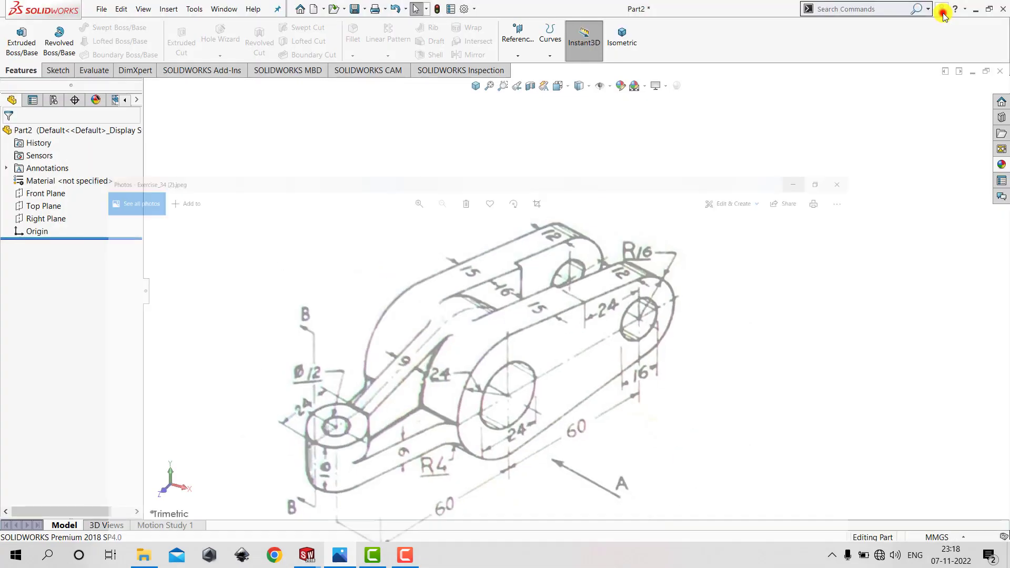
click(59, 71)
click(23, 37)
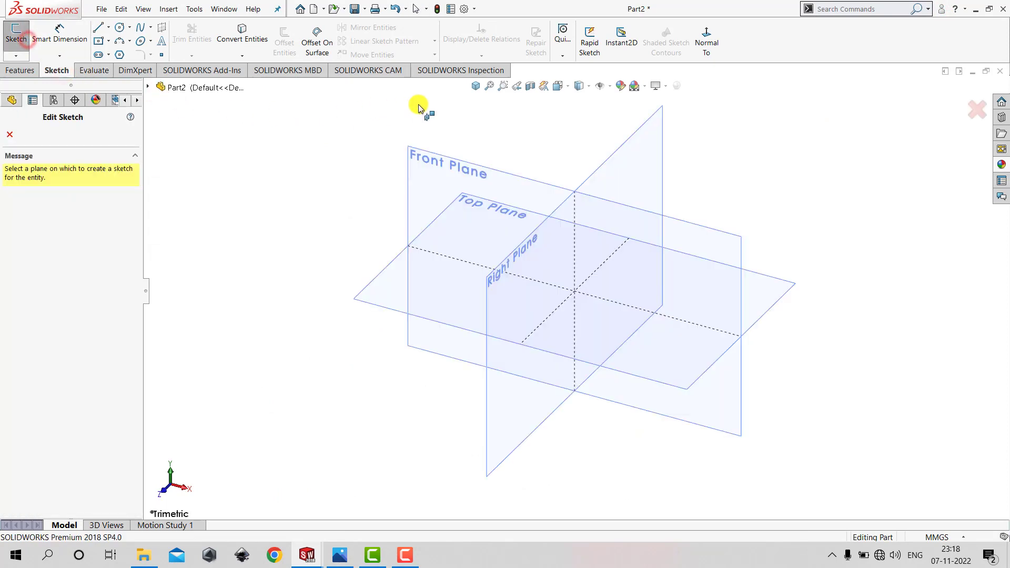
click(618, 152)
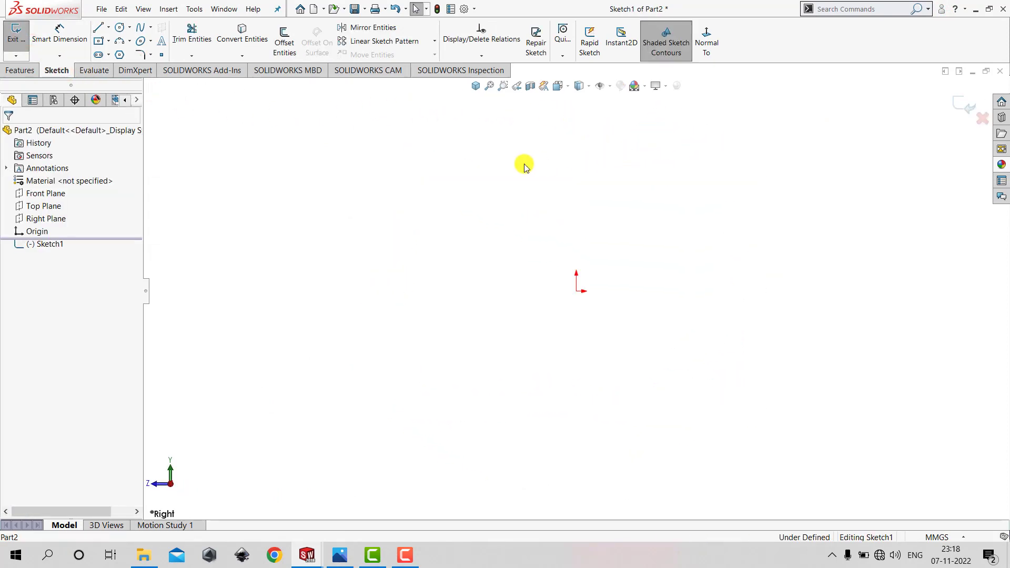
Sketch two concentric circles centred on the origin with radii of about 16 mm and 34 mm
click(119, 28)
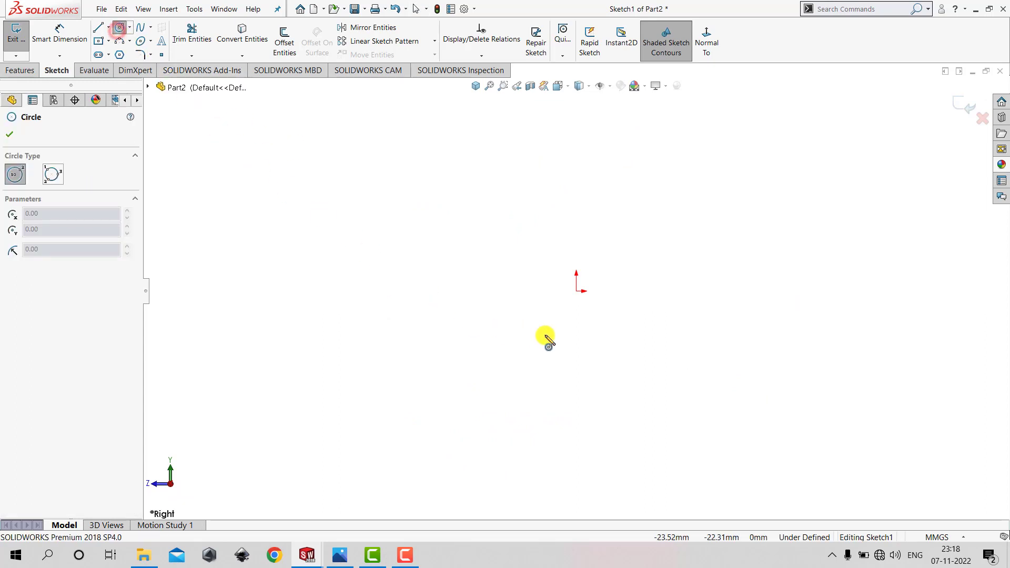
click(576, 293)
click(588, 323)
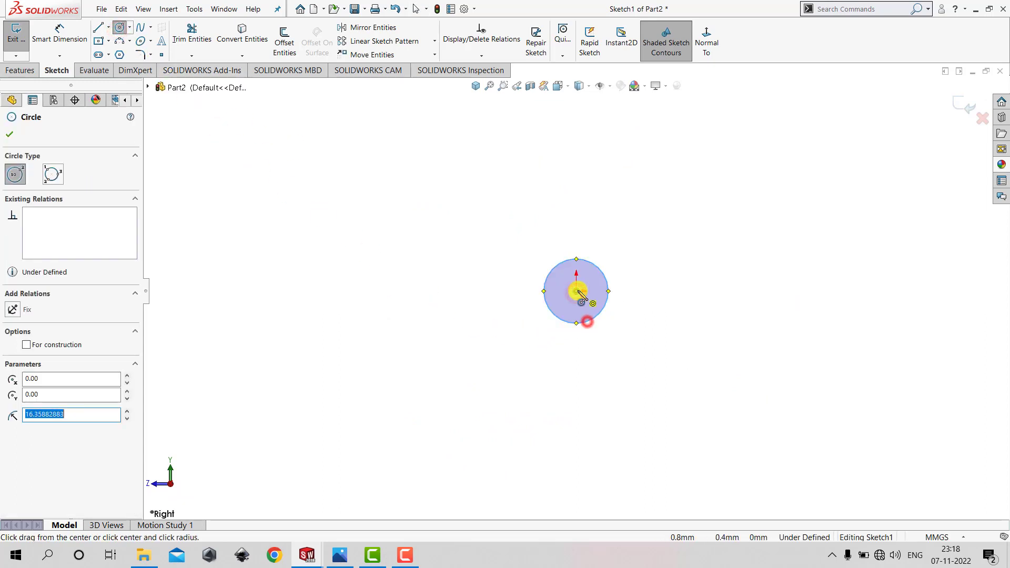
click(576, 291)
click(602, 352)
key(Escape)
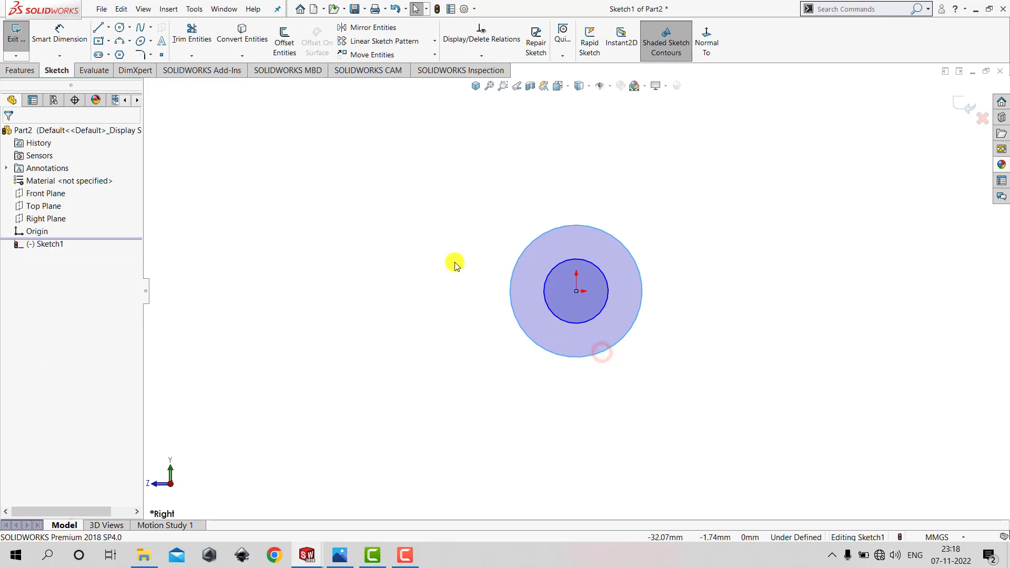
Dimension the outer circle's diameter as 48 mm
click(75, 36)
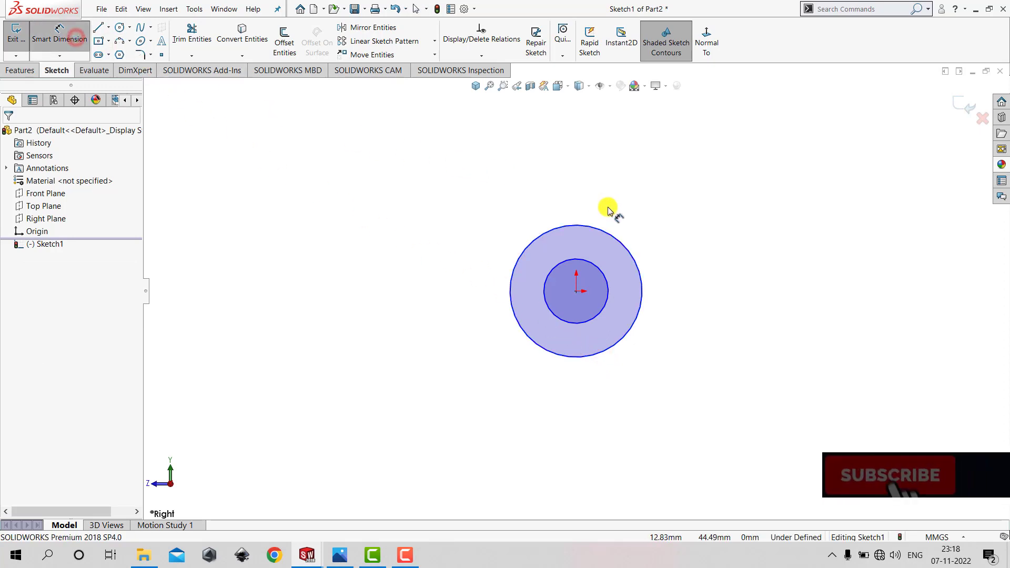
click(643, 295)
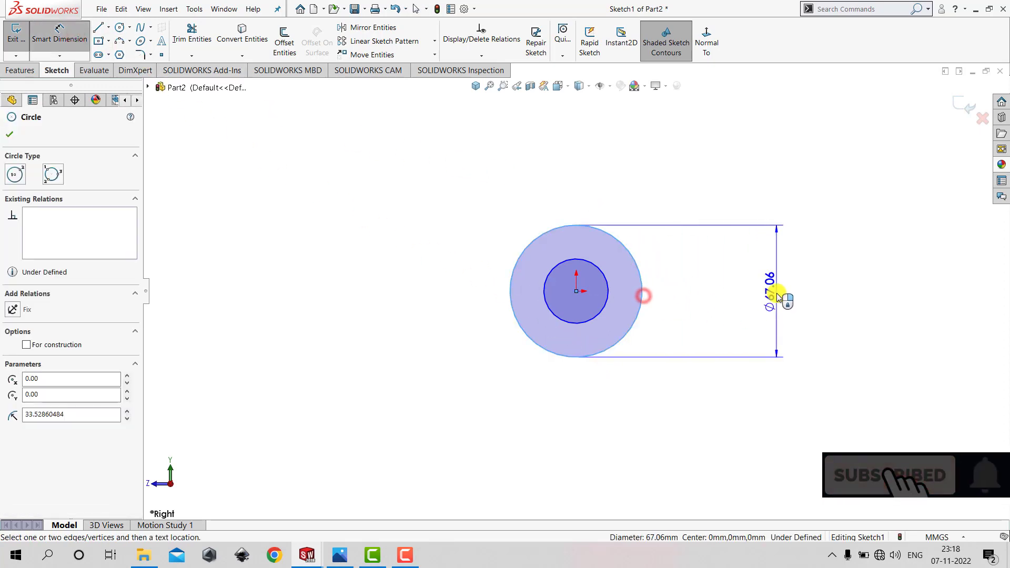
click(777, 292)
text(48)
key(Return)
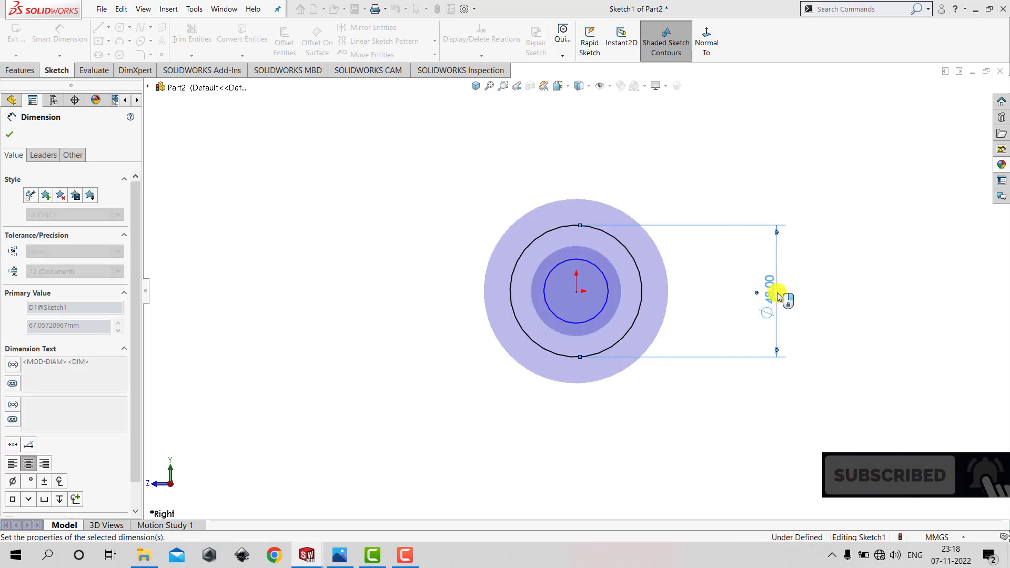
Dimension the inner circle's diameter as 24 mm and close the sketch
click(609, 291)
click(718, 292)
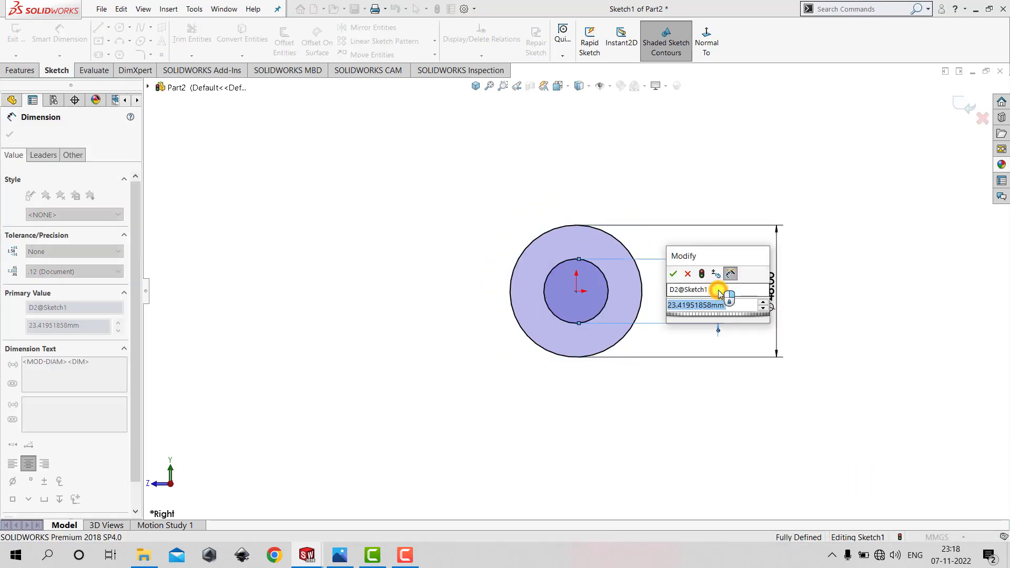
text(24)
key(Return)
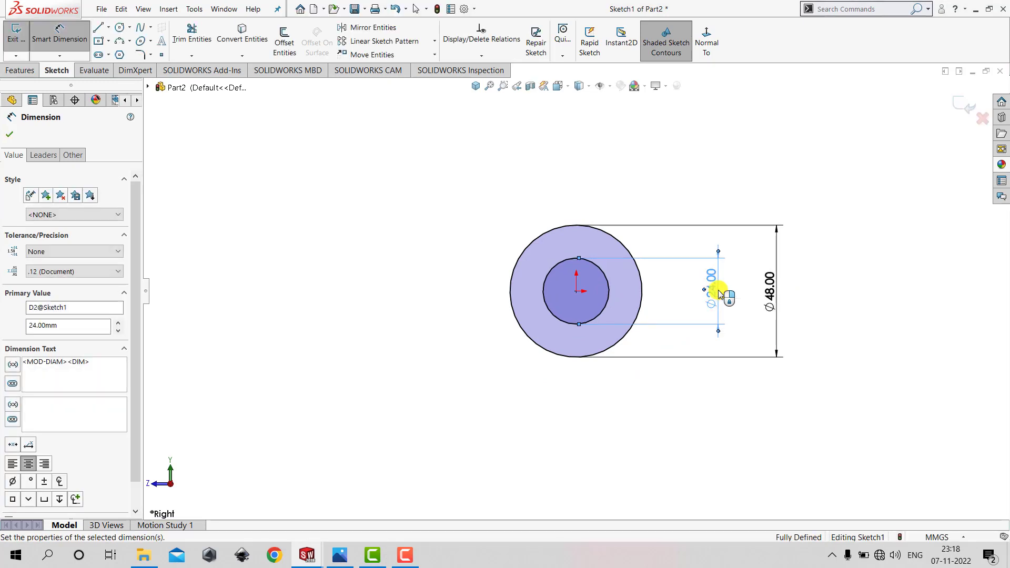
click(802, 279)
scroll(598, 283, down, 2)
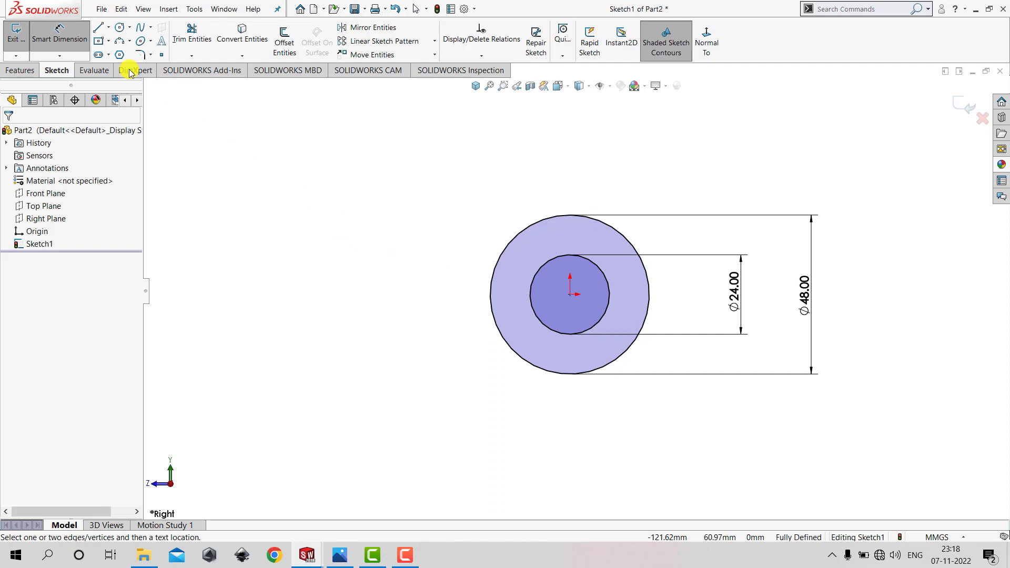
click(62, 39)
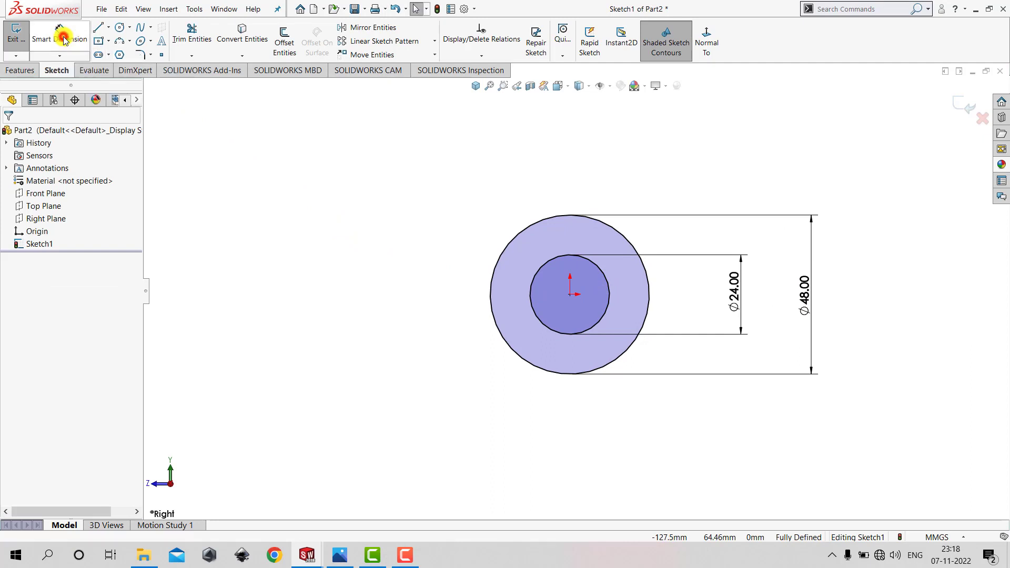
click(23, 41)
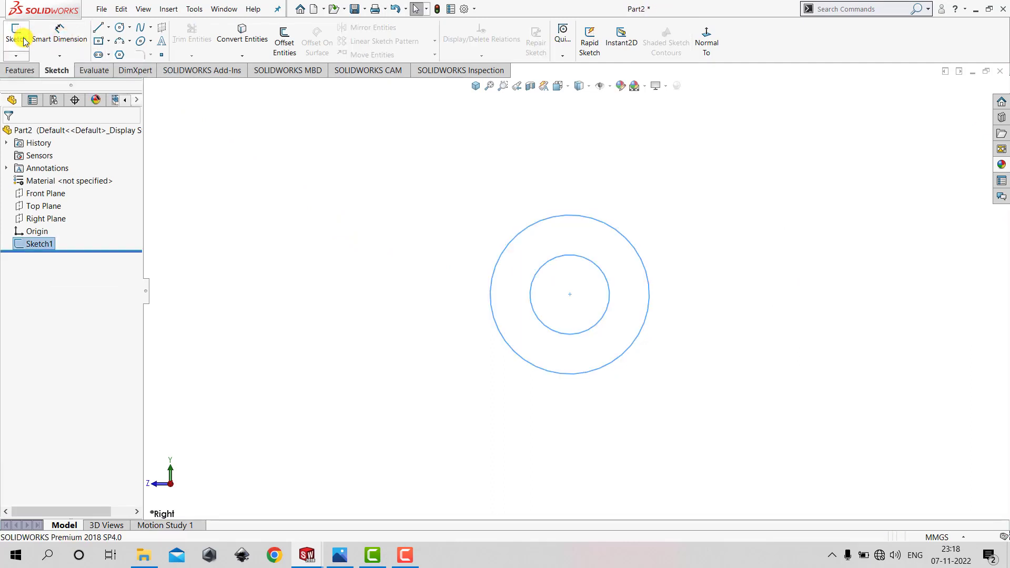
Extrude the two-circle profile 16 mm as a Mid Plane boss to form the ring
click(19, 69)
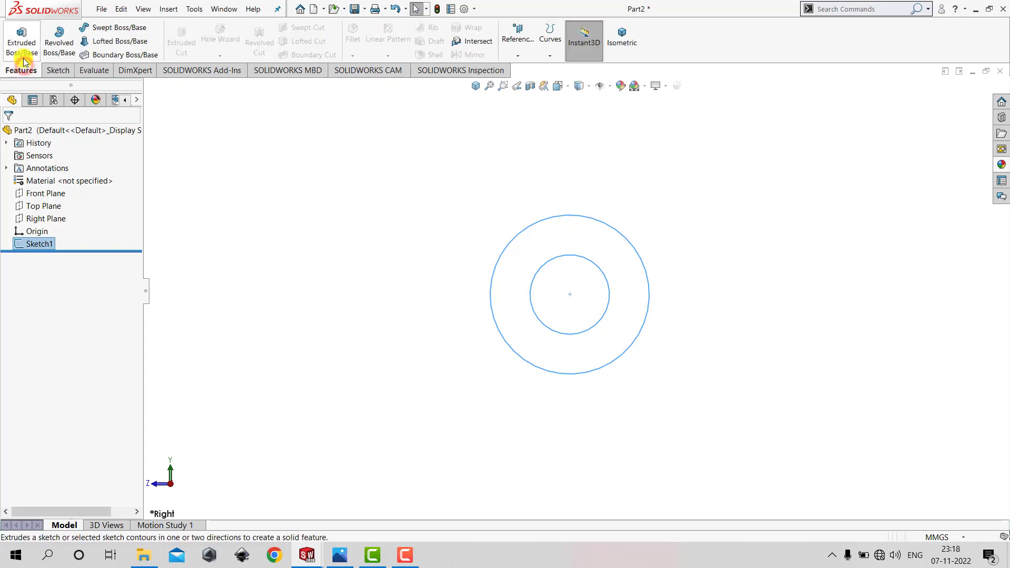
click(23, 53)
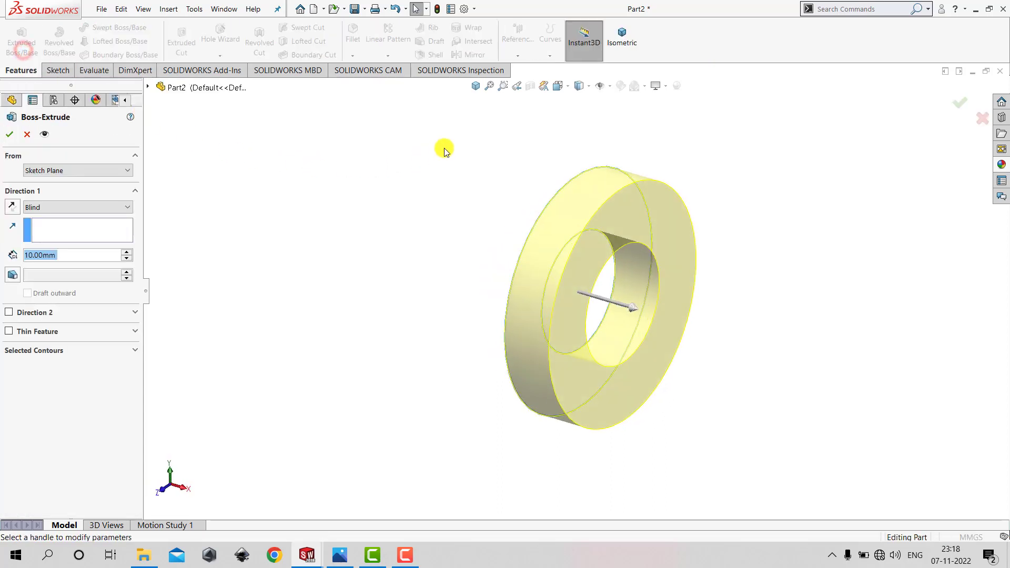
click(473, 87)
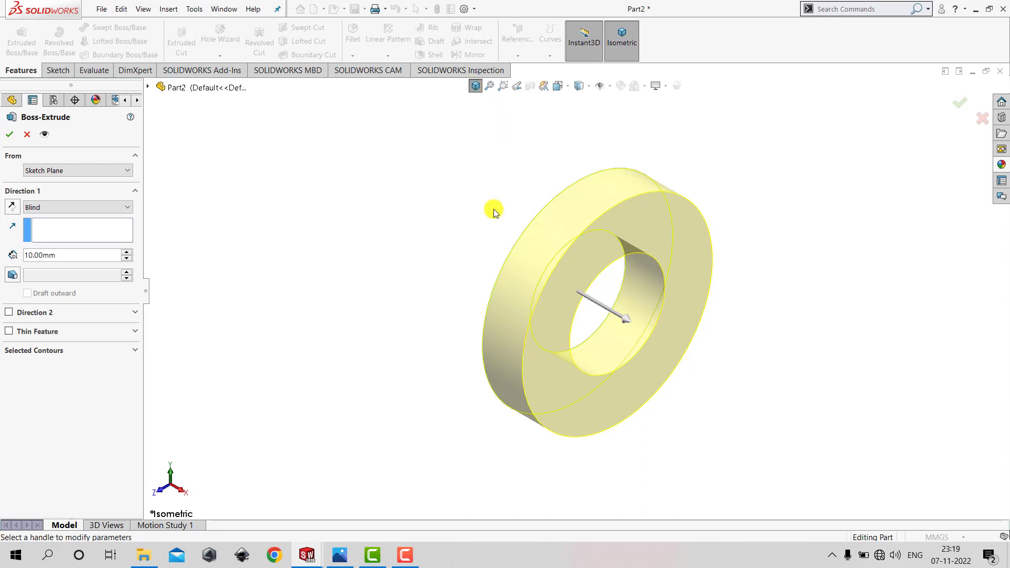
click(95, 207)
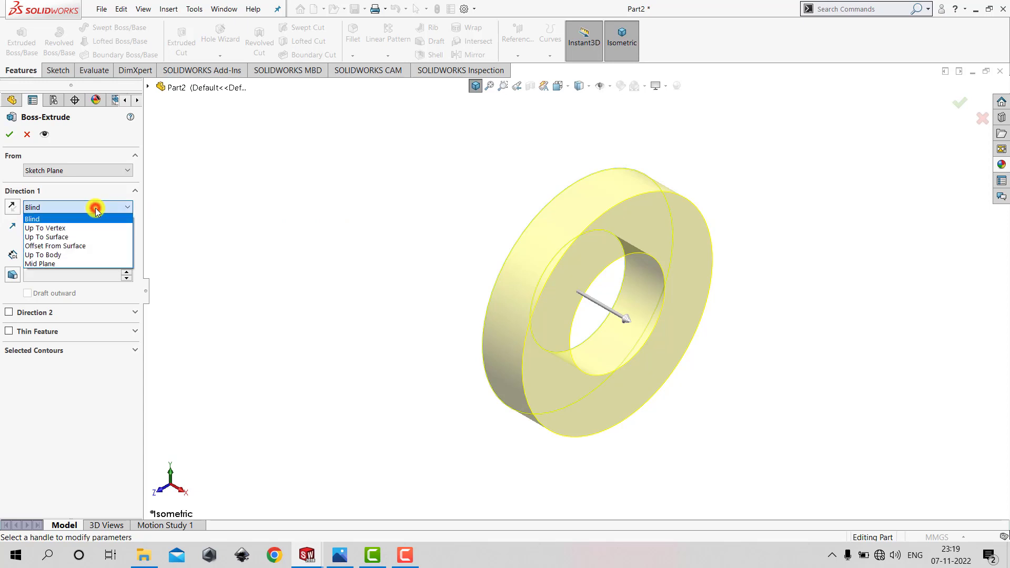
click(91, 263)
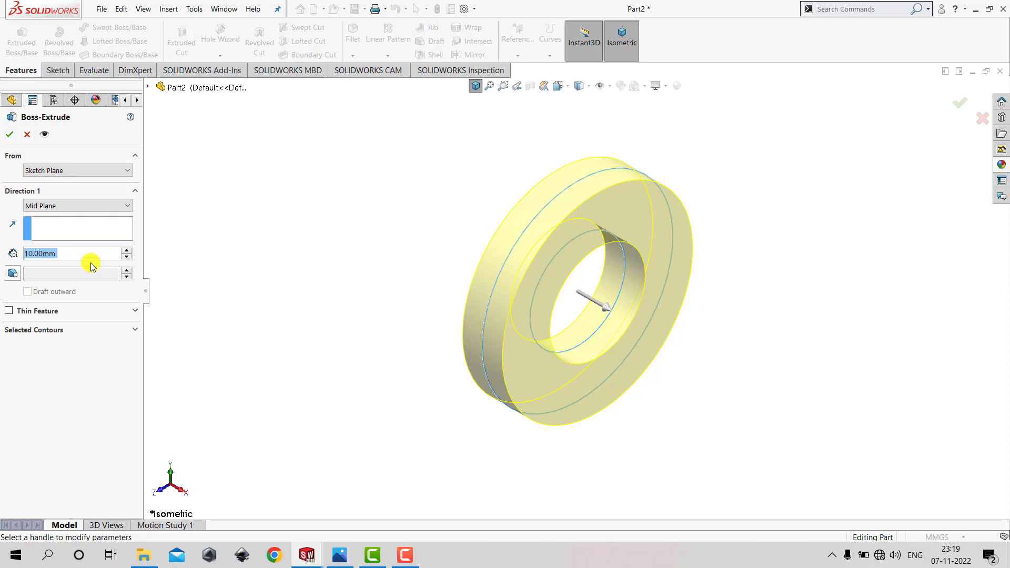
text(16)
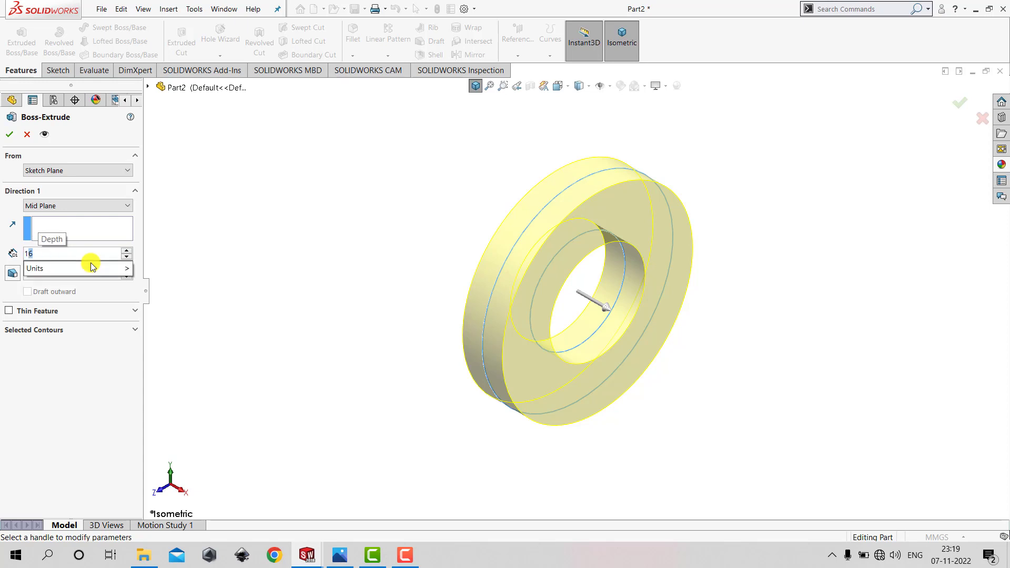
key(Return)
click(9, 134)
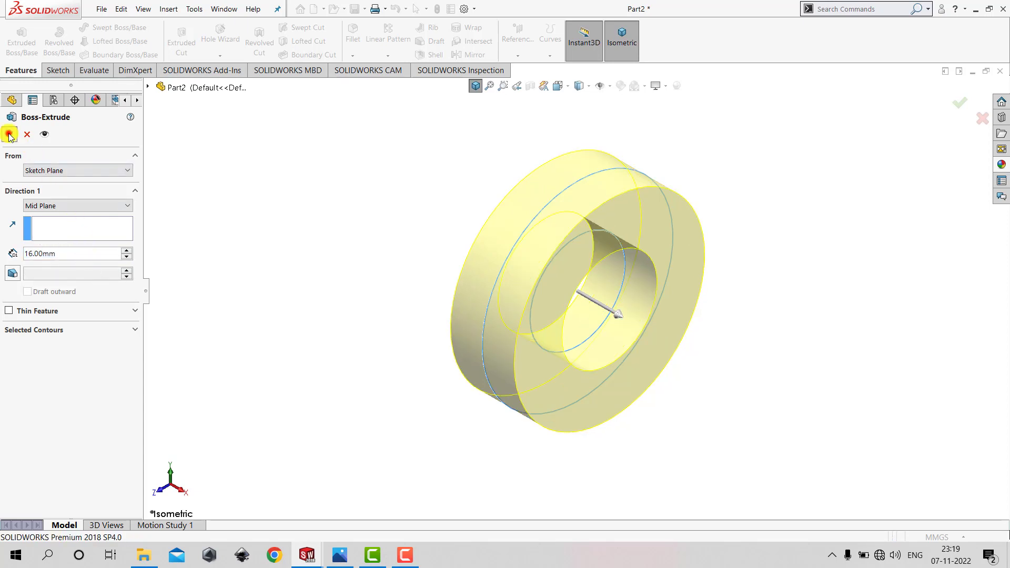
click(473, 85)
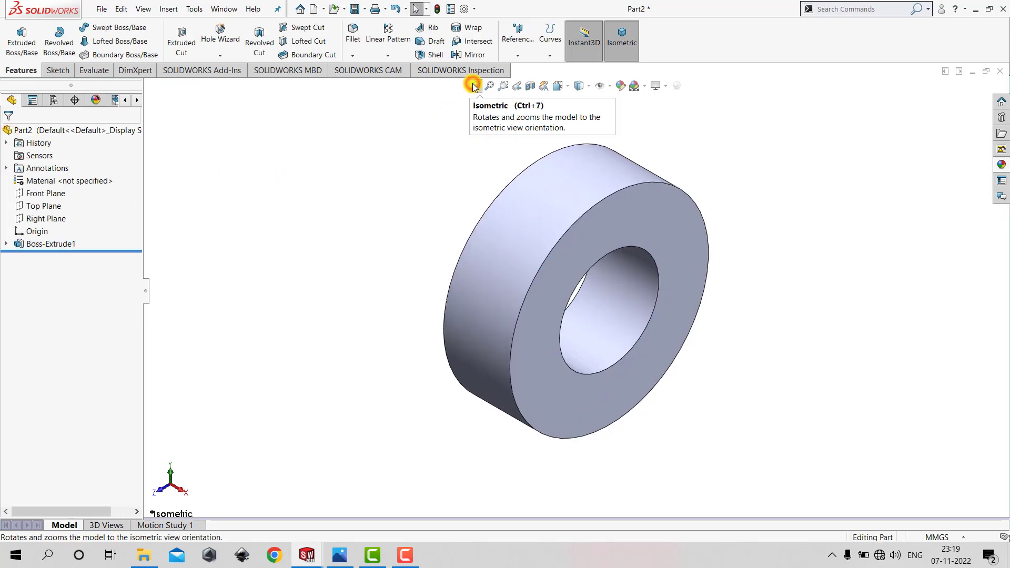
Consult the reference drawing in Photos again, then return to SOLIDWORKS and start a sketch on the ring's flat face on the positive X side
click(338, 561)
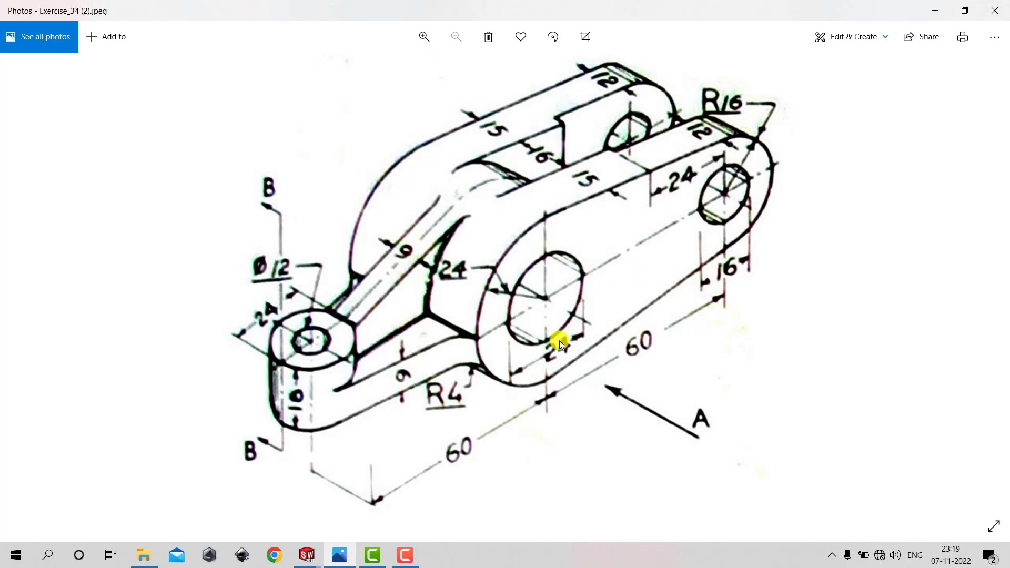
click(936, 10)
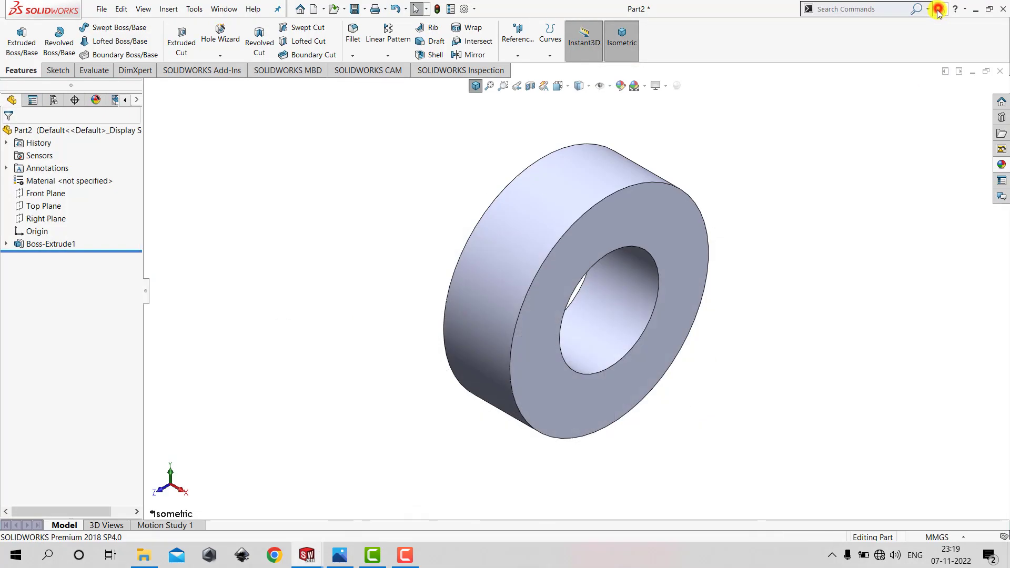
click(56, 71)
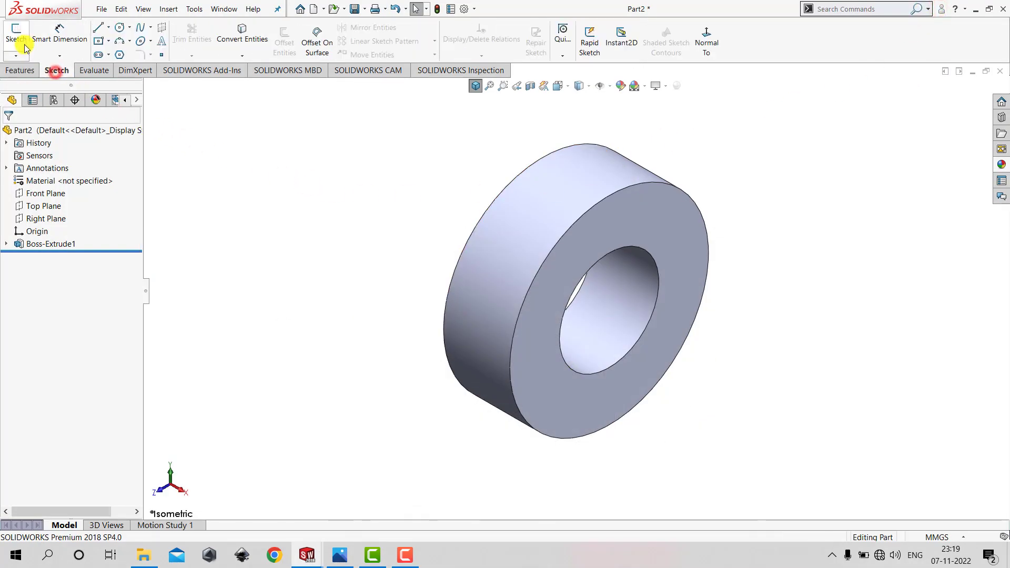
click(21, 42)
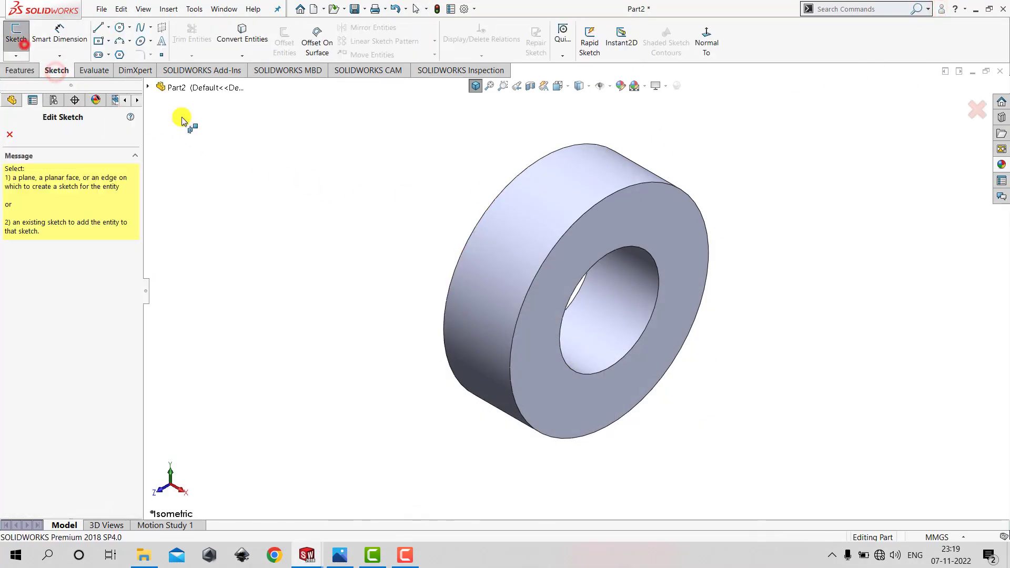
click(675, 235)
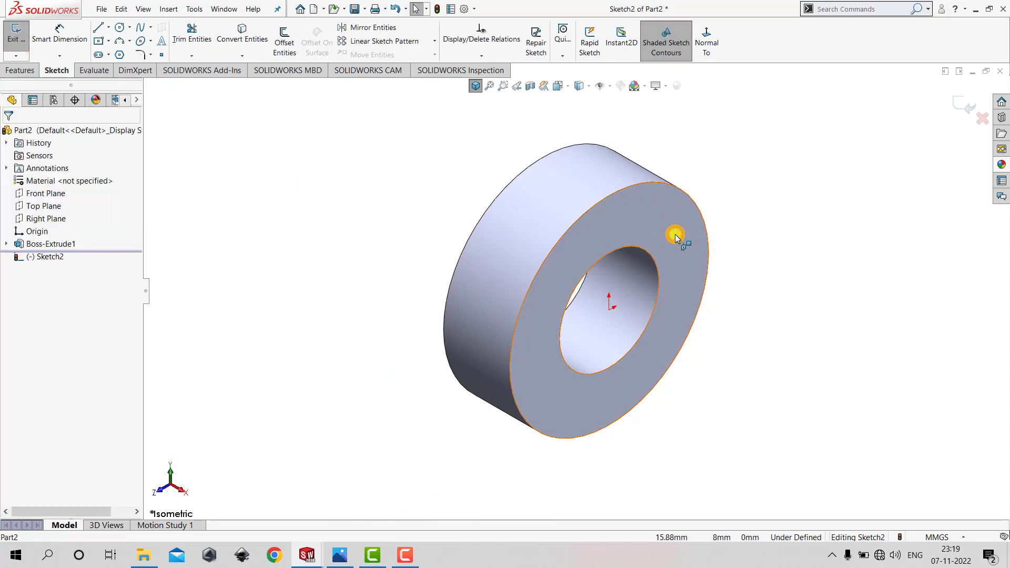
click(715, 45)
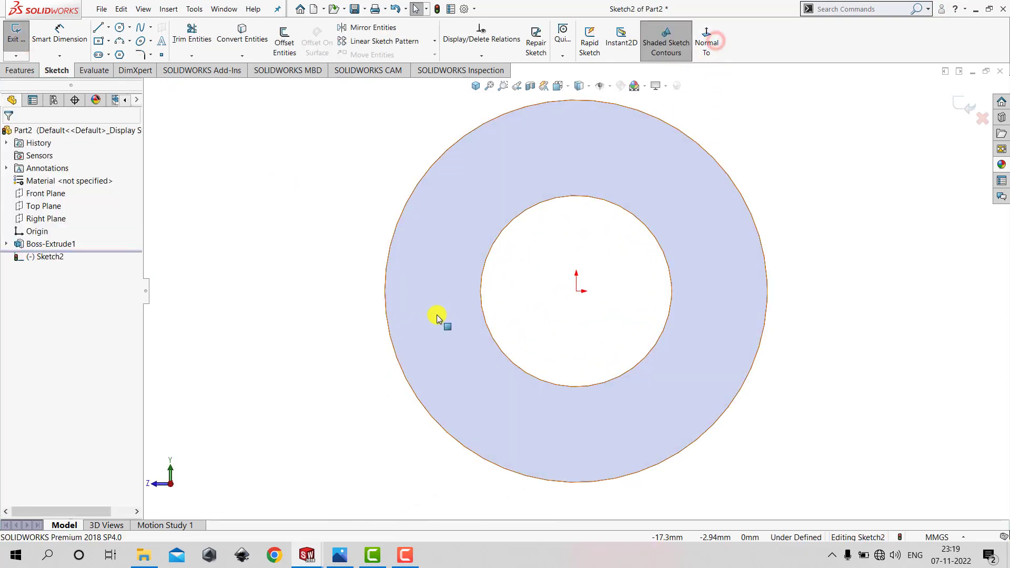
scroll(815, 274, down, 3)
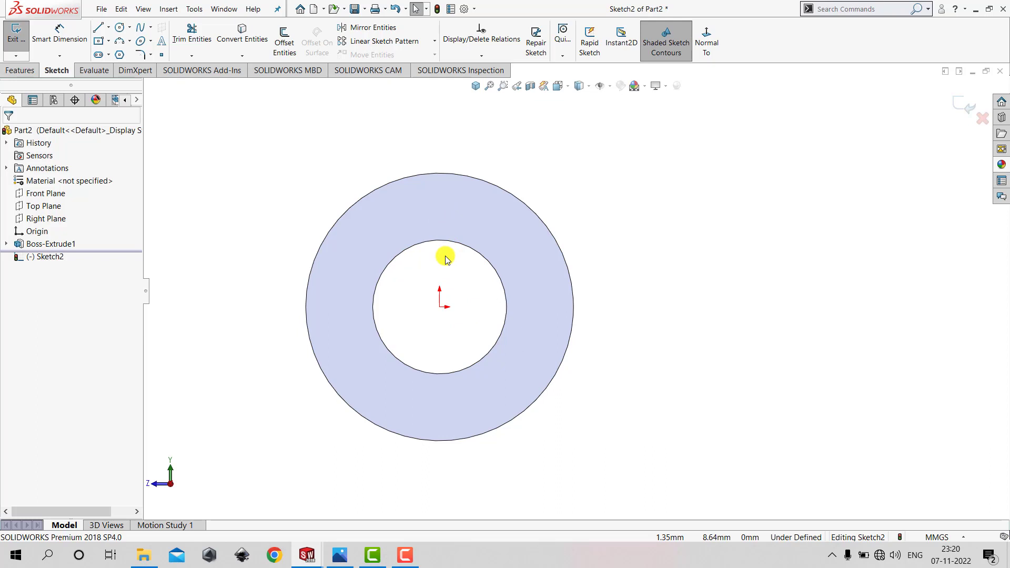
Convert the ring's outer and inner circular edges into entities of the new sketch
click(242, 40)
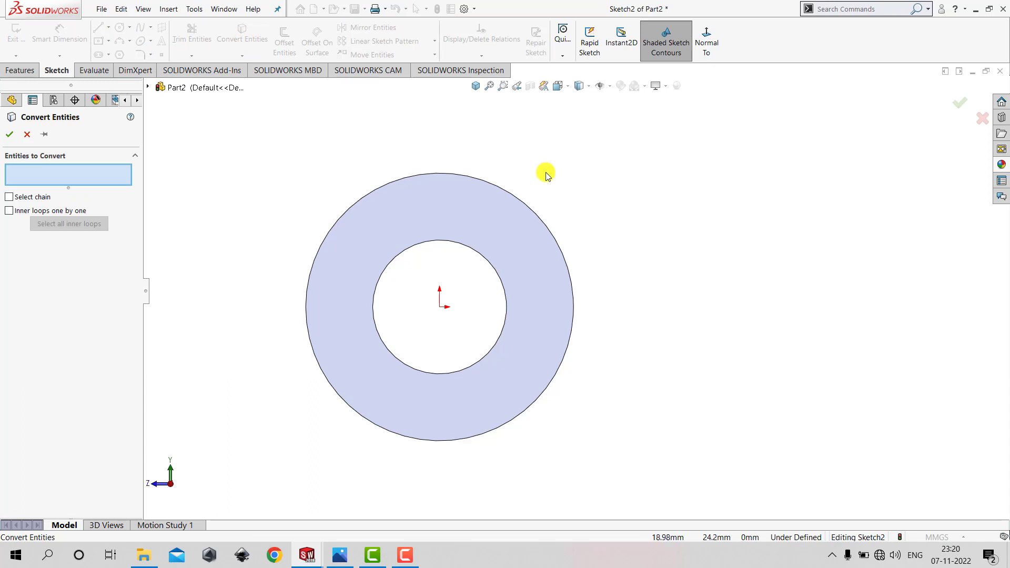
click(505, 189)
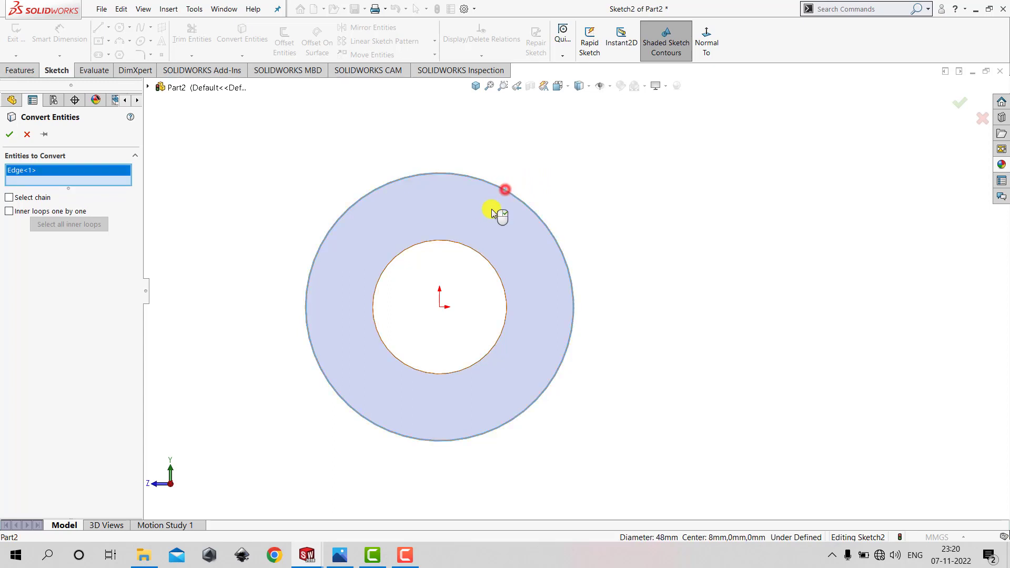
click(457, 245)
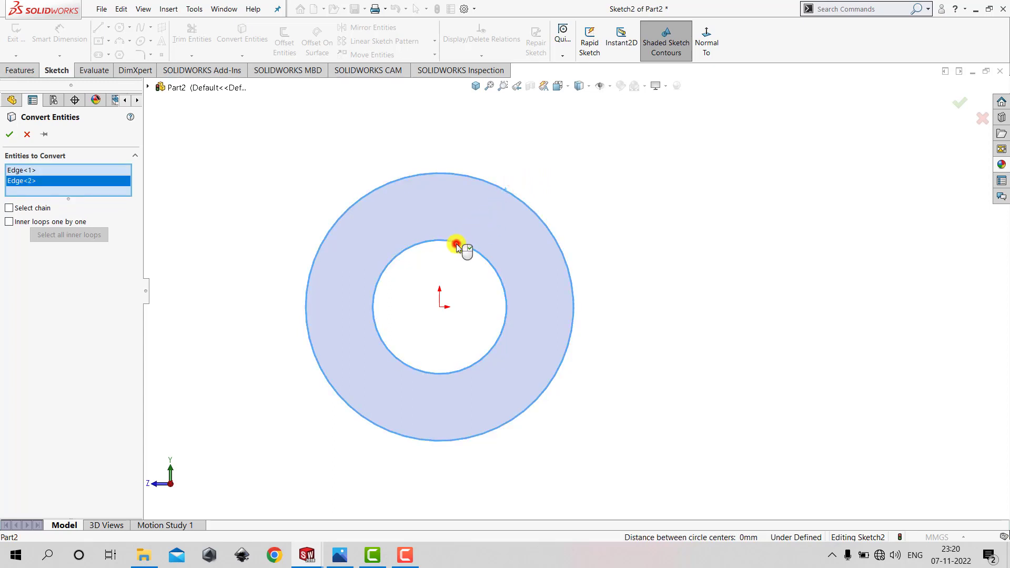
click(9, 134)
click(235, 124)
key(z)
key(z)
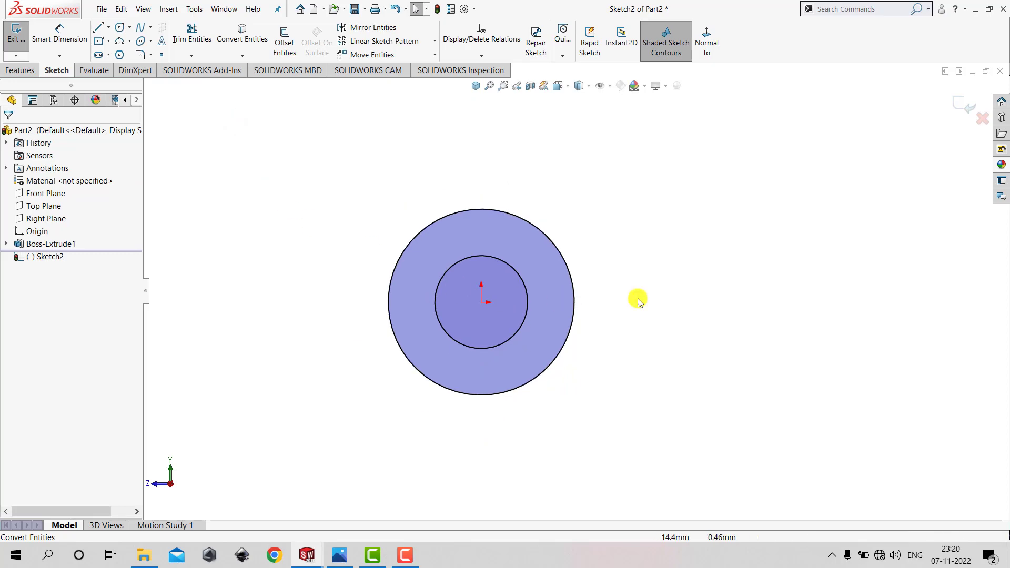
Check the reference drawing in Photos and sketch two concentric circles about 11 and 24 mm in diameter, centred about 72 mm from the origin toward negative Z
click(337, 555)
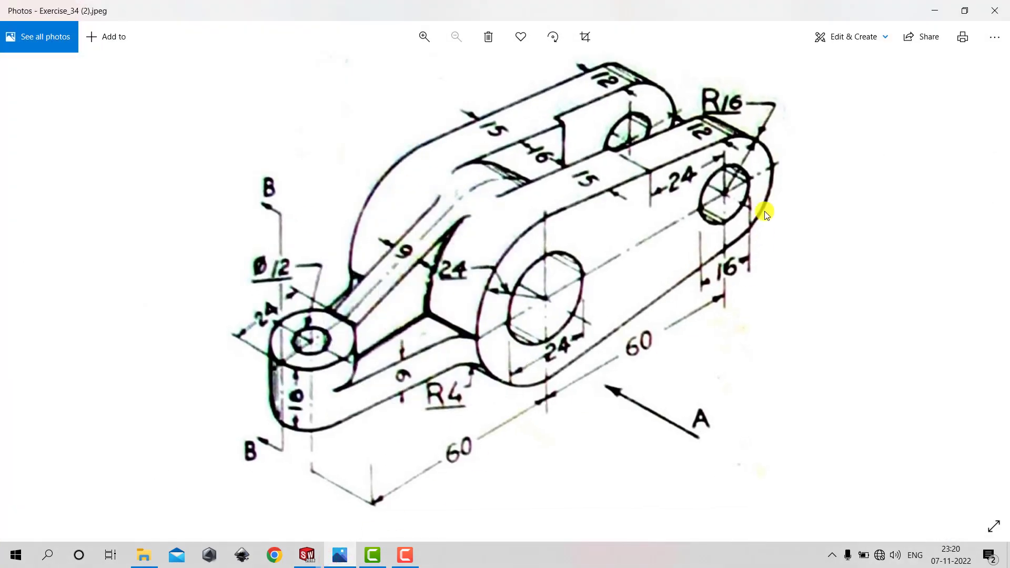
click(932, 9)
click(120, 27)
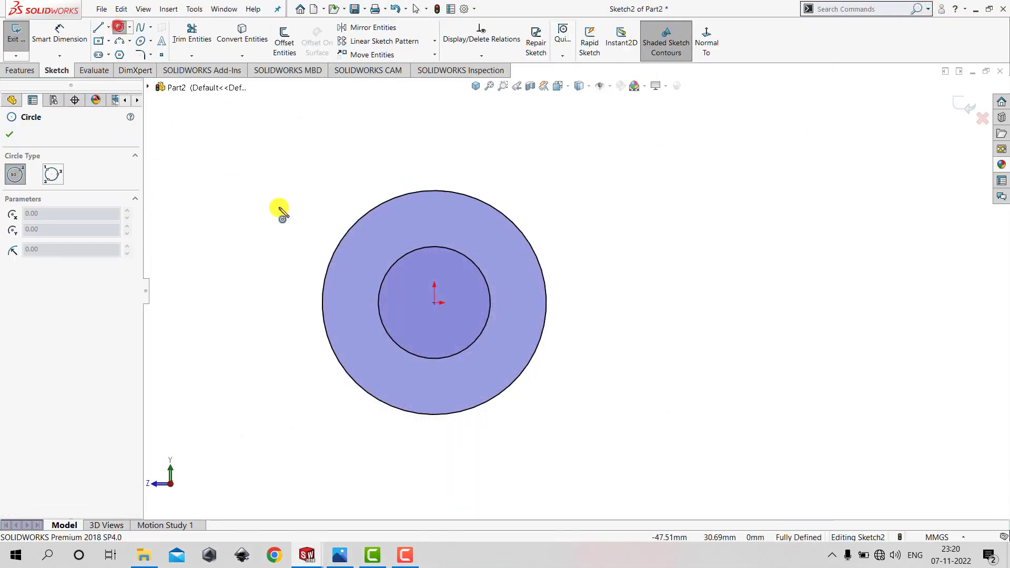
click(771, 303)
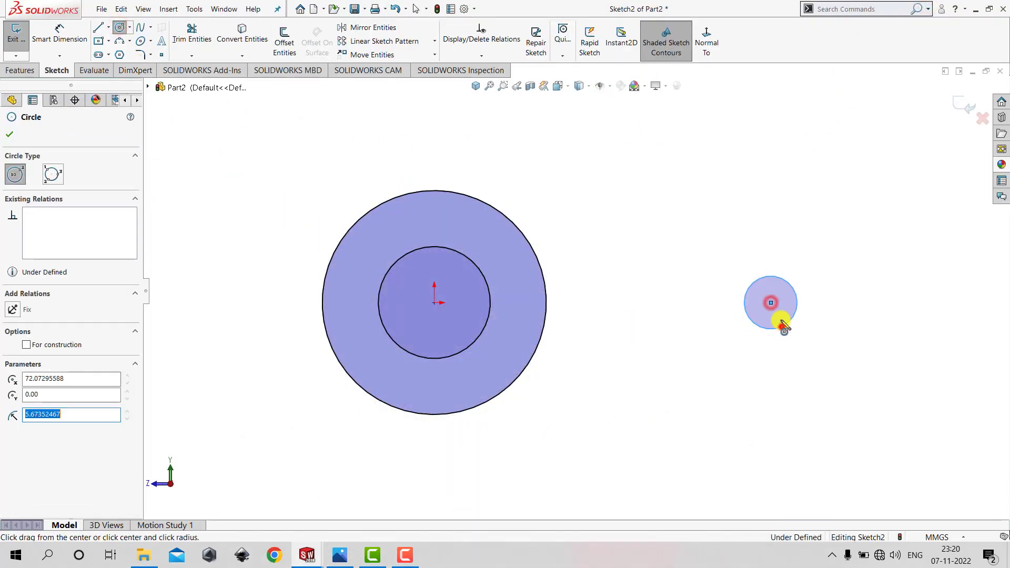
click(796, 350)
key(Escape)
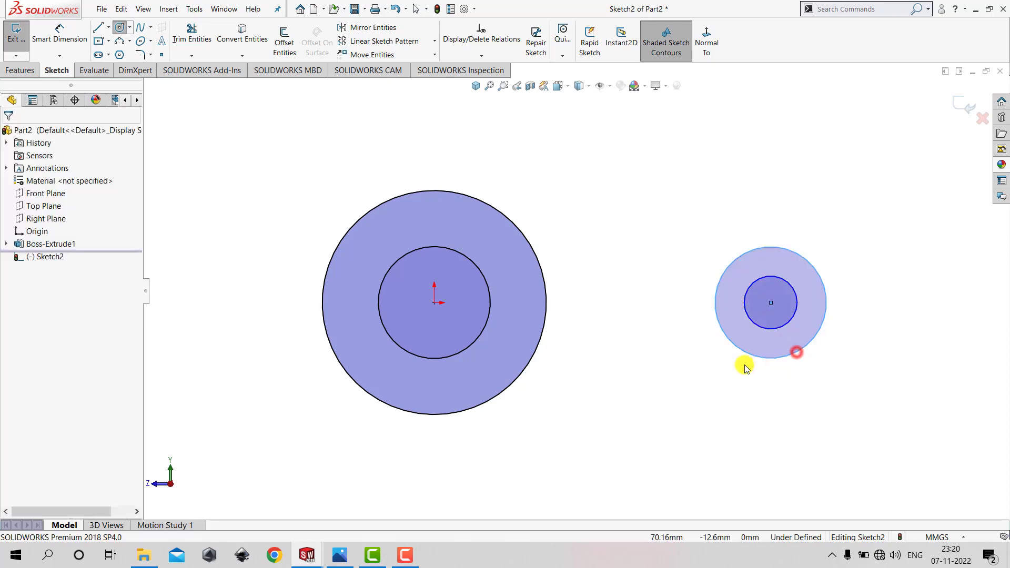
Dimension the outer of the two new concentric circles with a 32 mm diameter
click(69, 36)
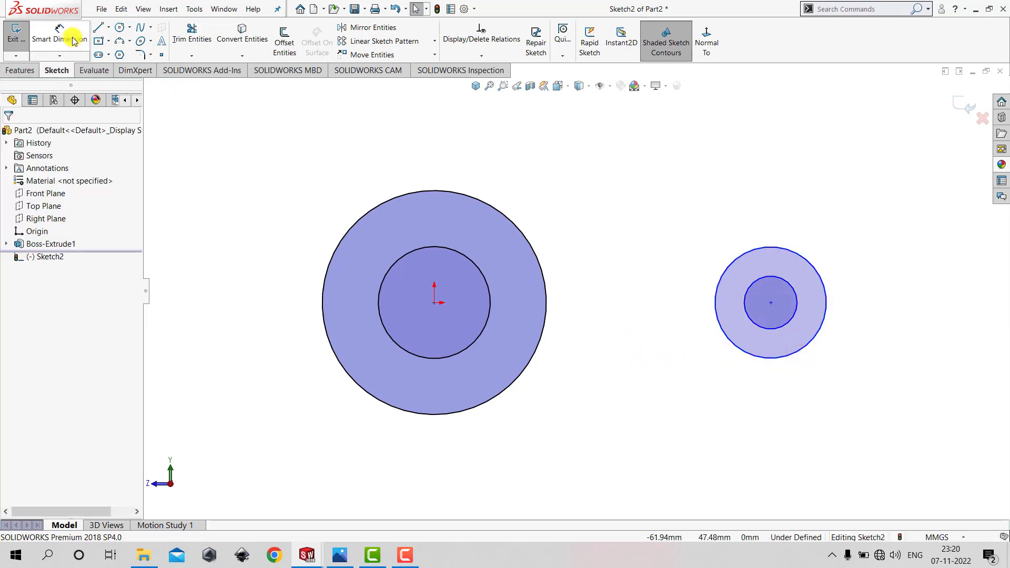
click(826, 304)
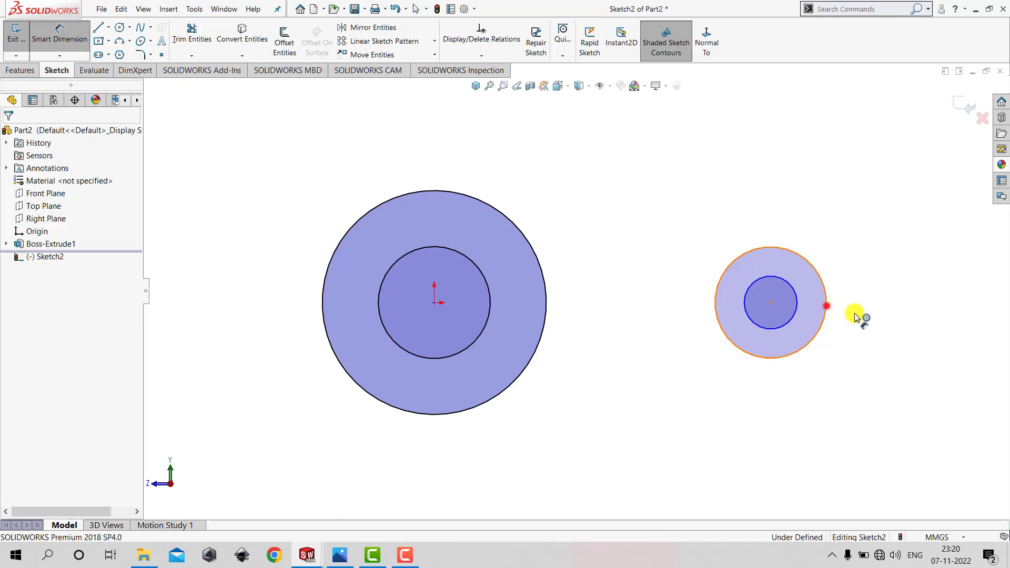
click(912, 301)
text(32)
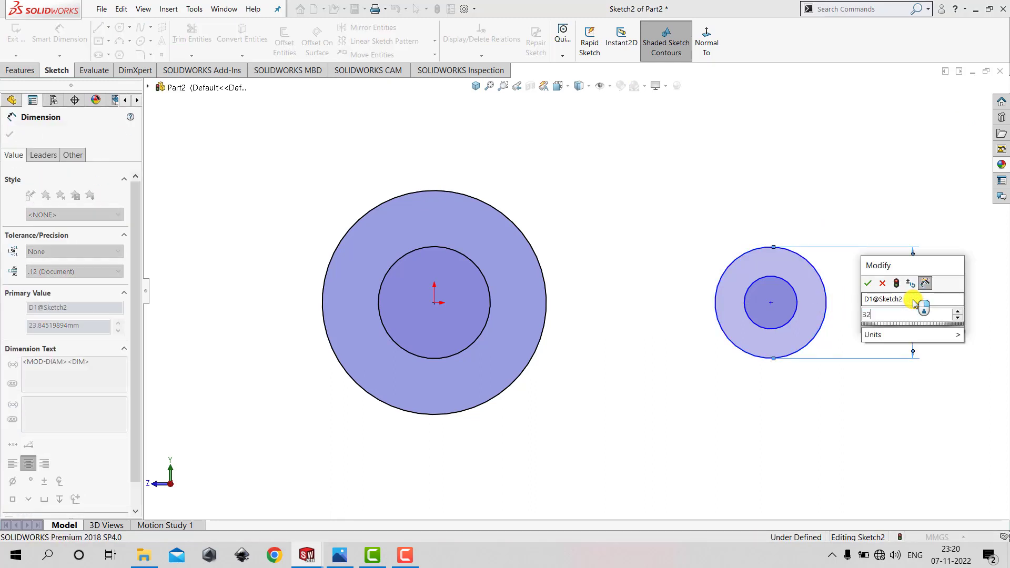
key(Return)
click(879, 255)
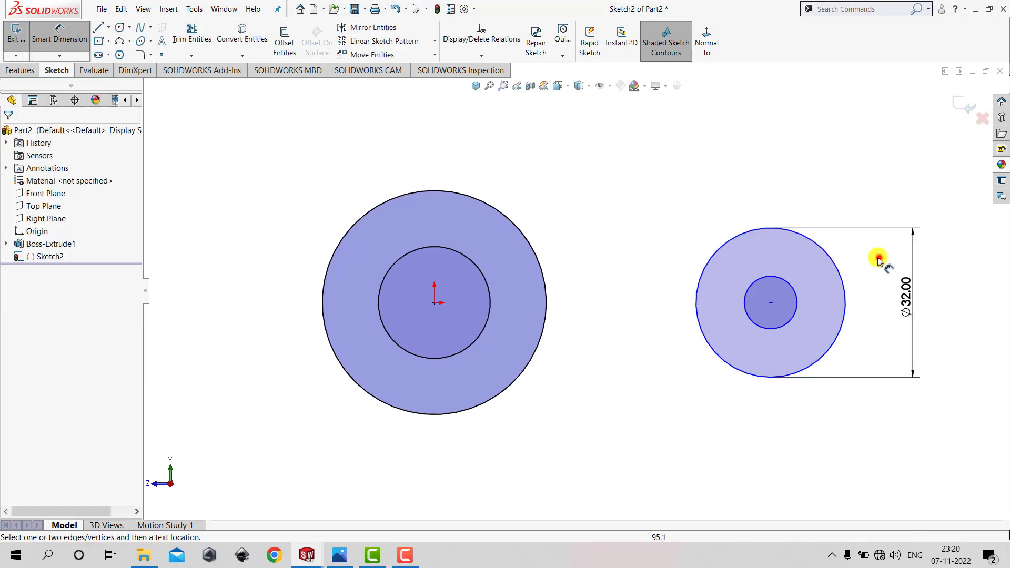
Dimension the inner of the two new concentric circles with a 16 mm diameter
click(795, 294)
click(868, 311)
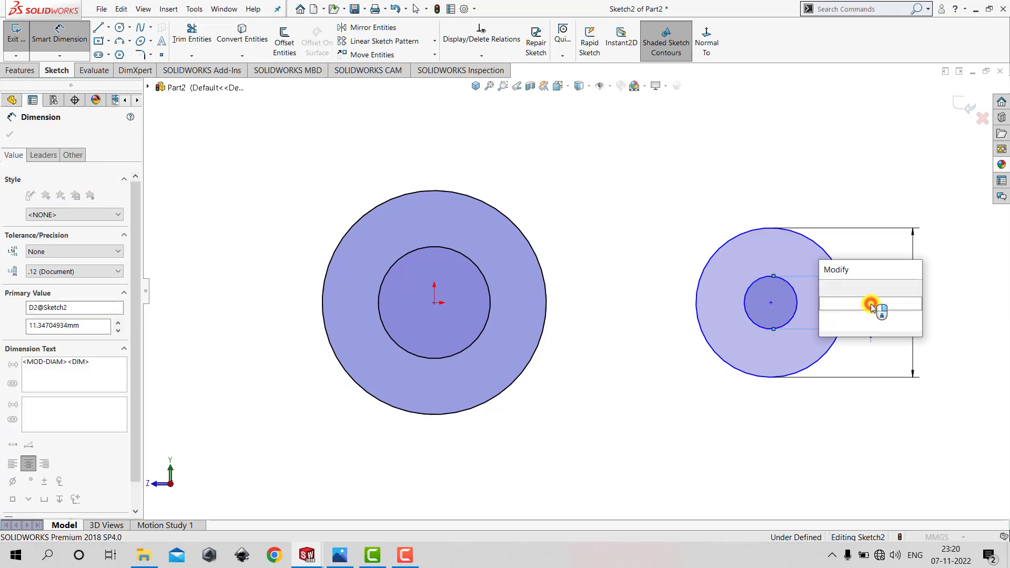
text(16)
key(Return)
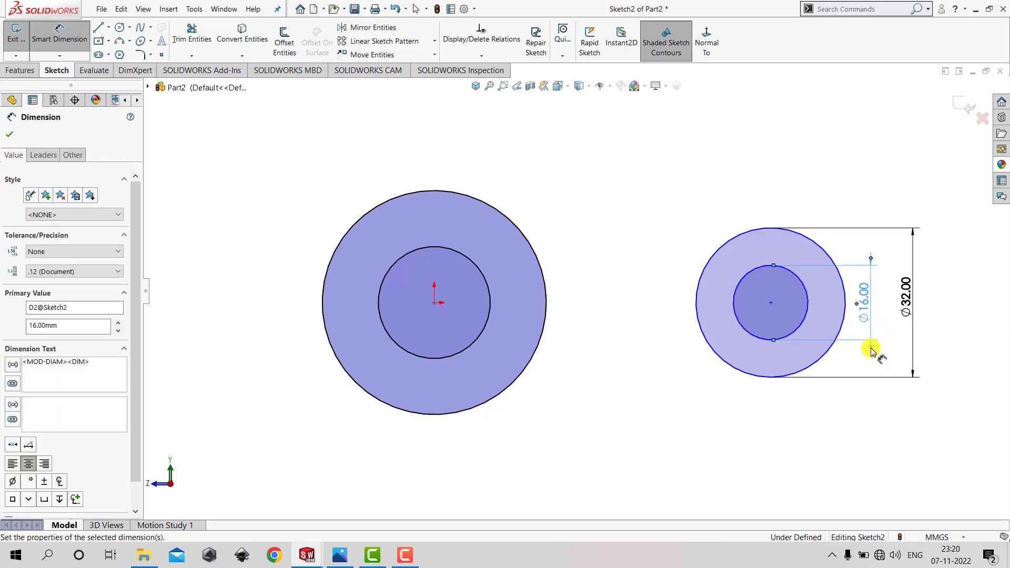
click(860, 414)
Dimension the distance between the origin and the centre of the 32 mm circle as 60 mm
click(770, 302)
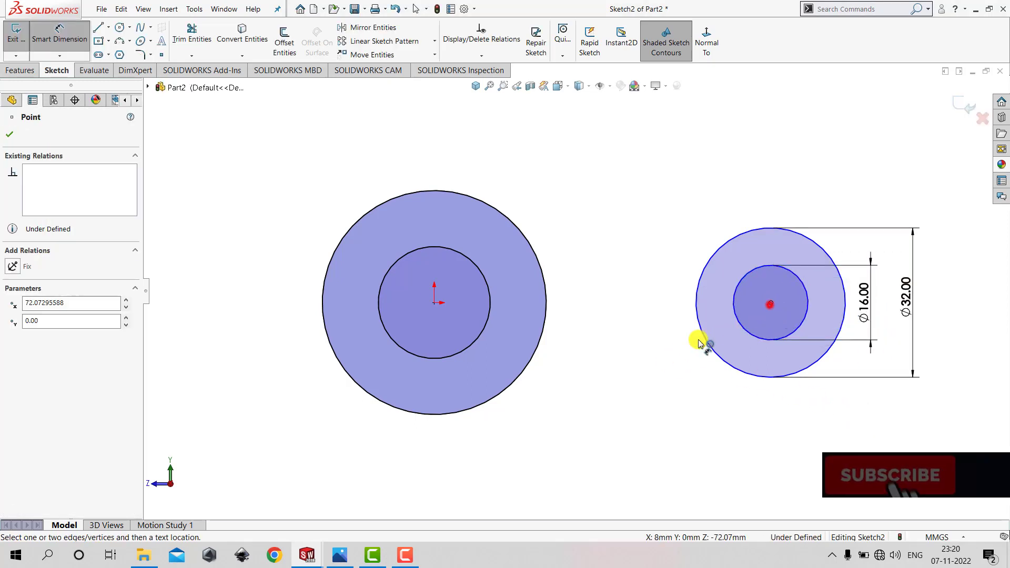
click(432, 306)
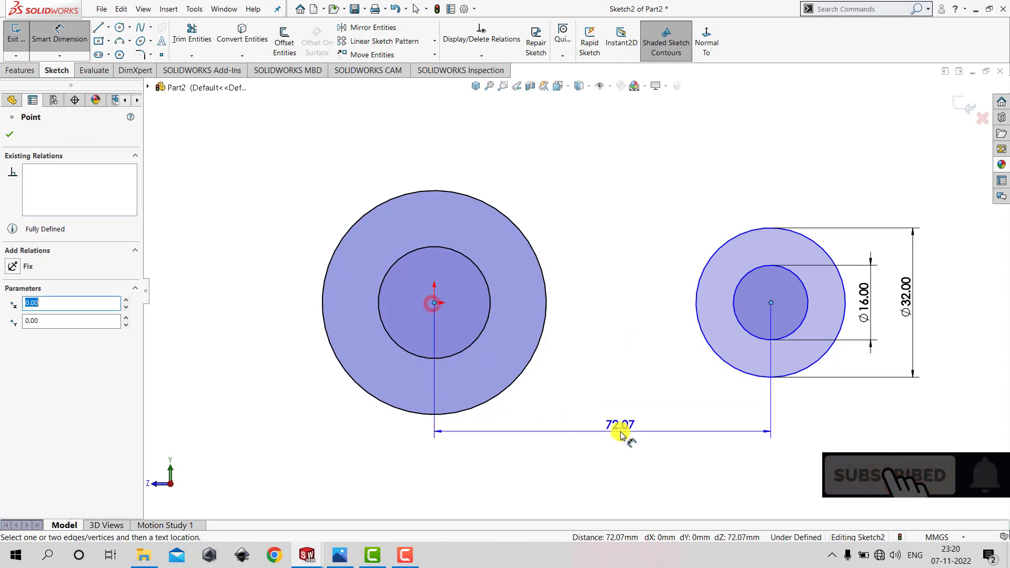
click(620, 433)
text(60)
key(Return)
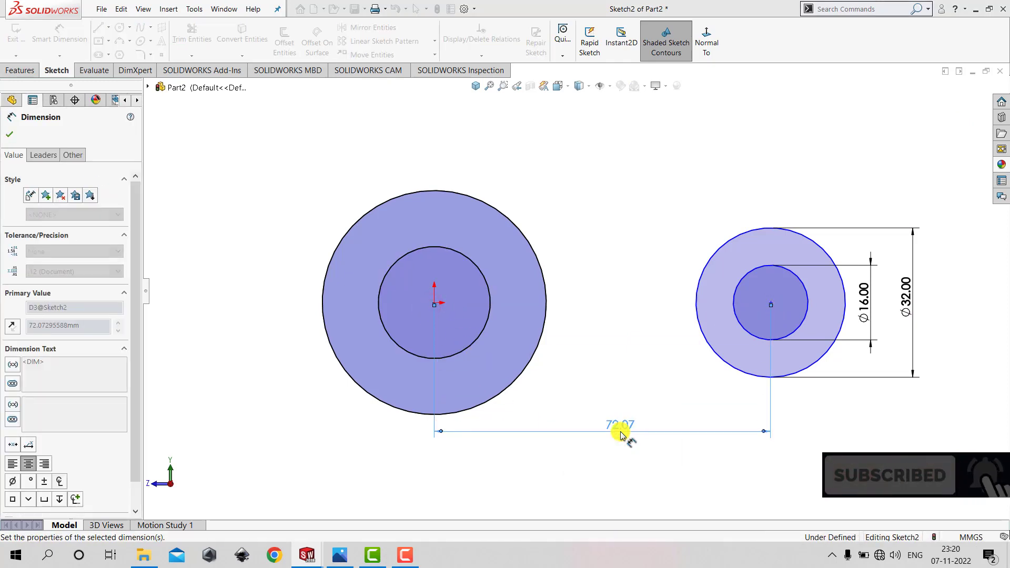
click(613, 373)
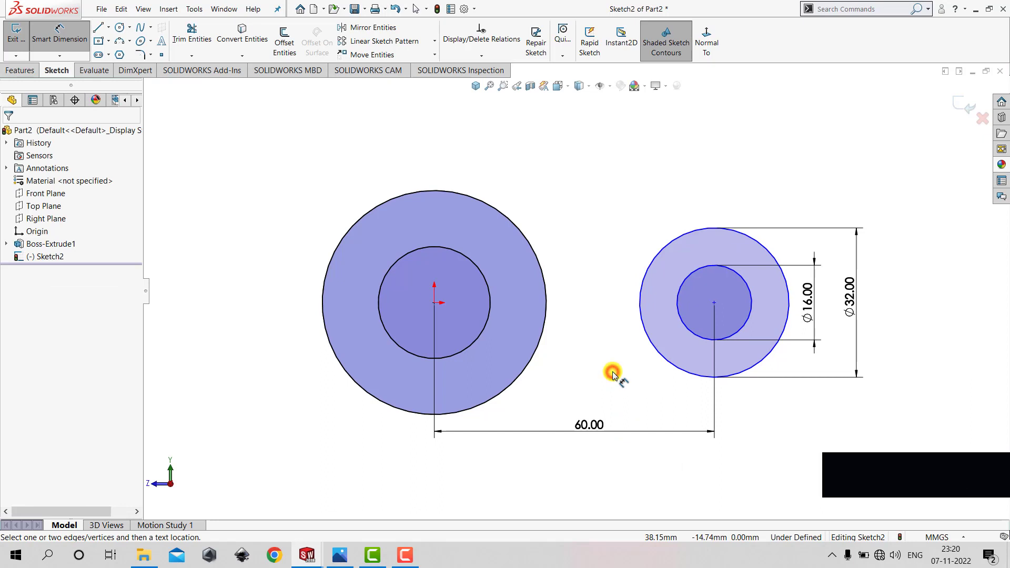
key(Escape)
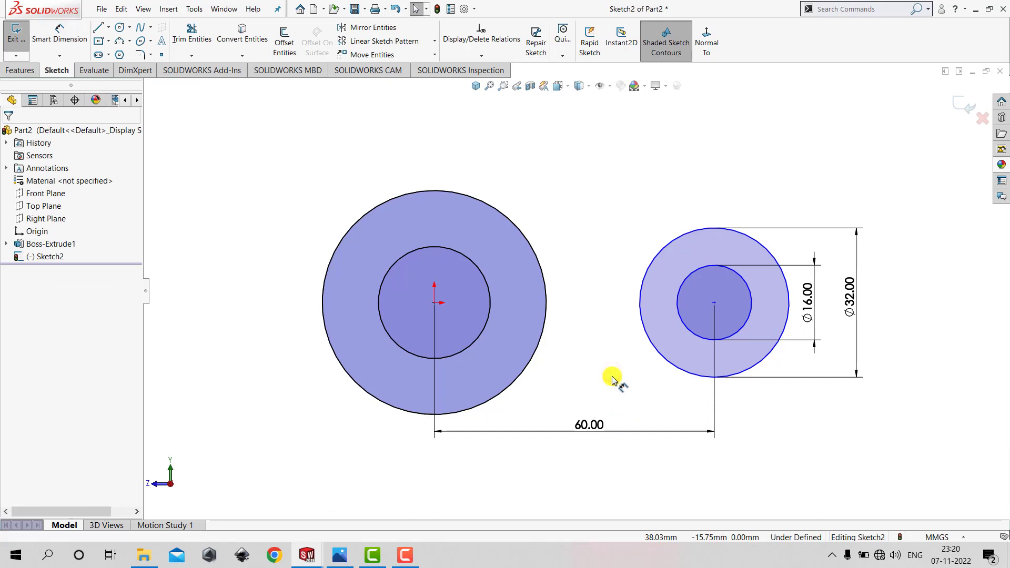
Add a Horizontal relation between the centre of the 32 mm circle and the origin
click(714, 303)
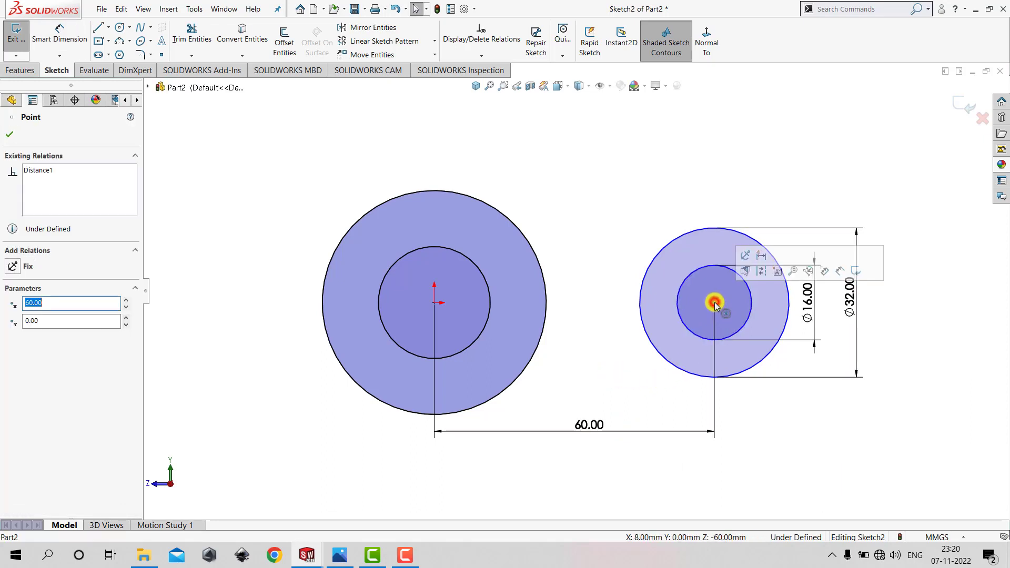
ctrl+click(436, 303)
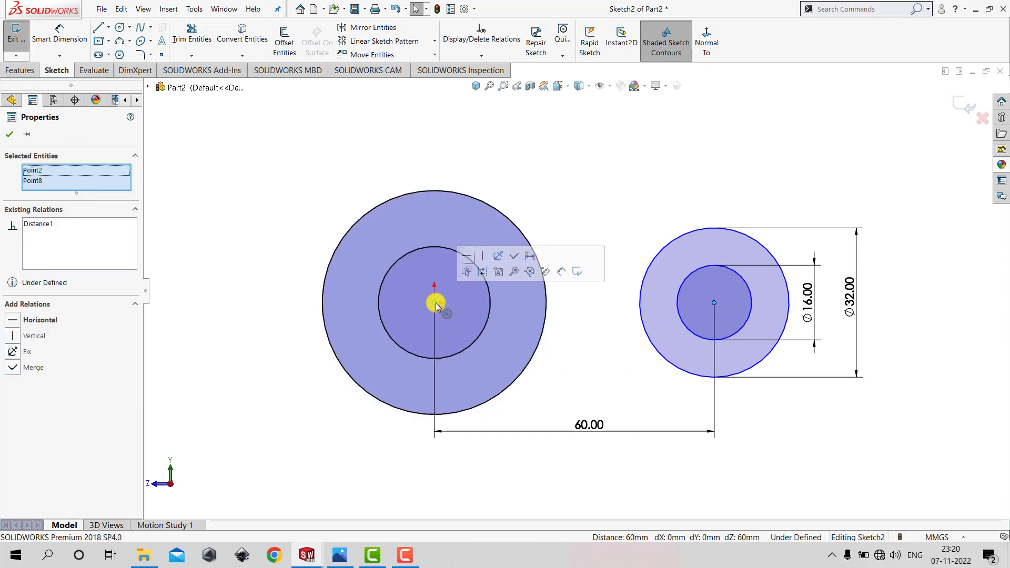
click(468, 257)
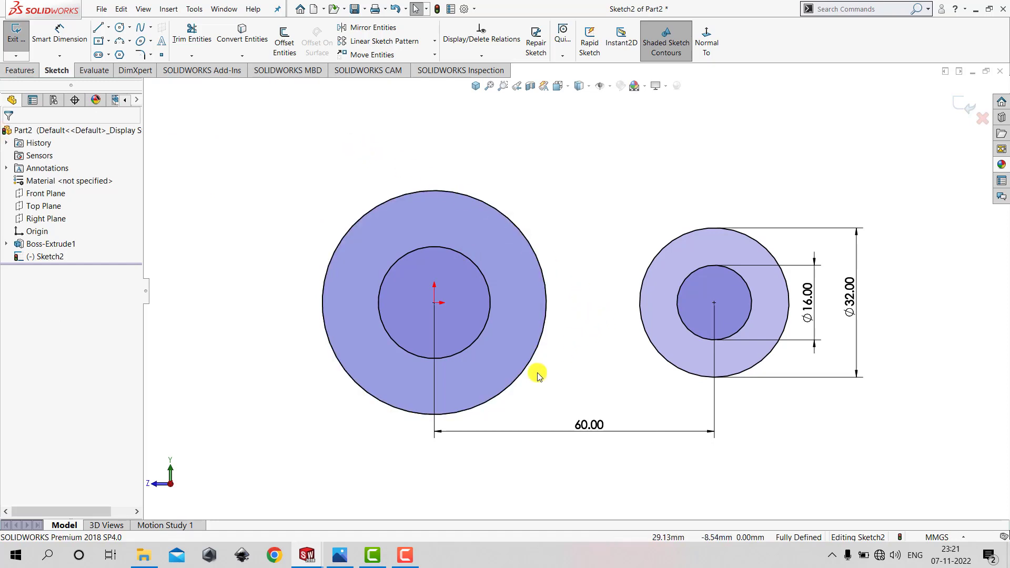
Check the reference drawing in Photos and sketch a line about 87 mm long above both circle pairs, sloping down toward the 32 mm circle
click(337, 556)
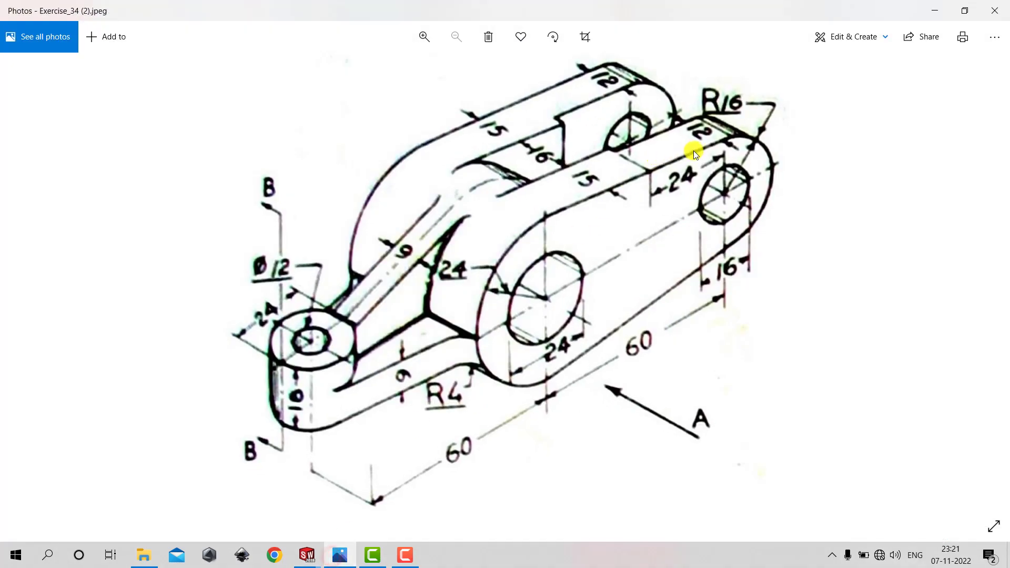
click(935, 11)
click(98, 30)
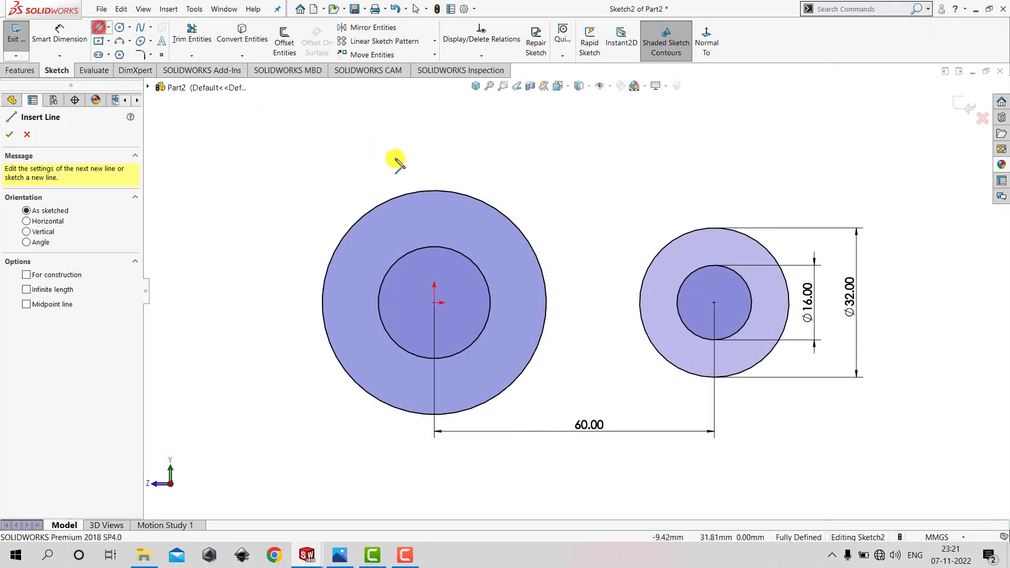
click(384, 162)
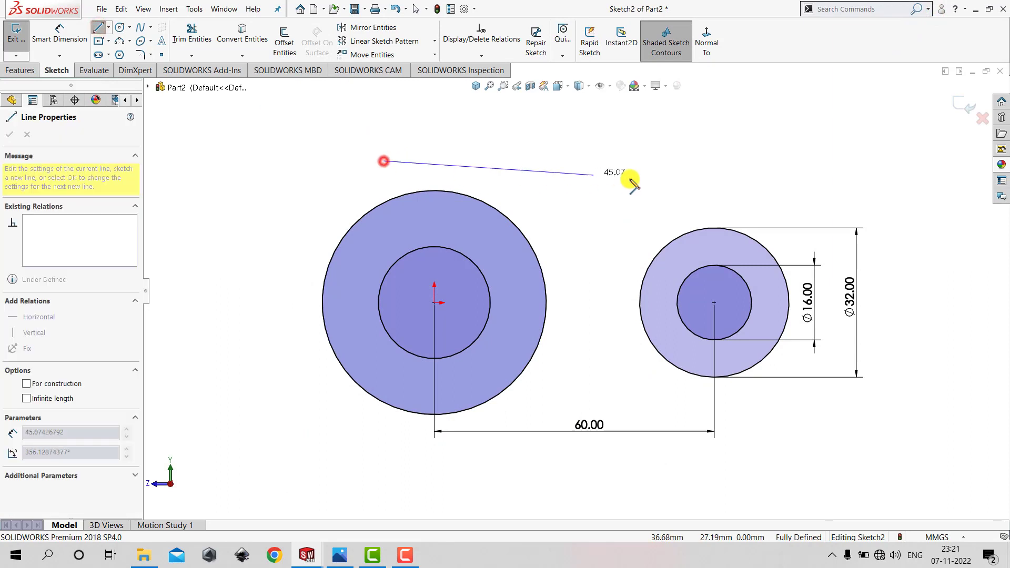
click(783, 221)
key(Escape)
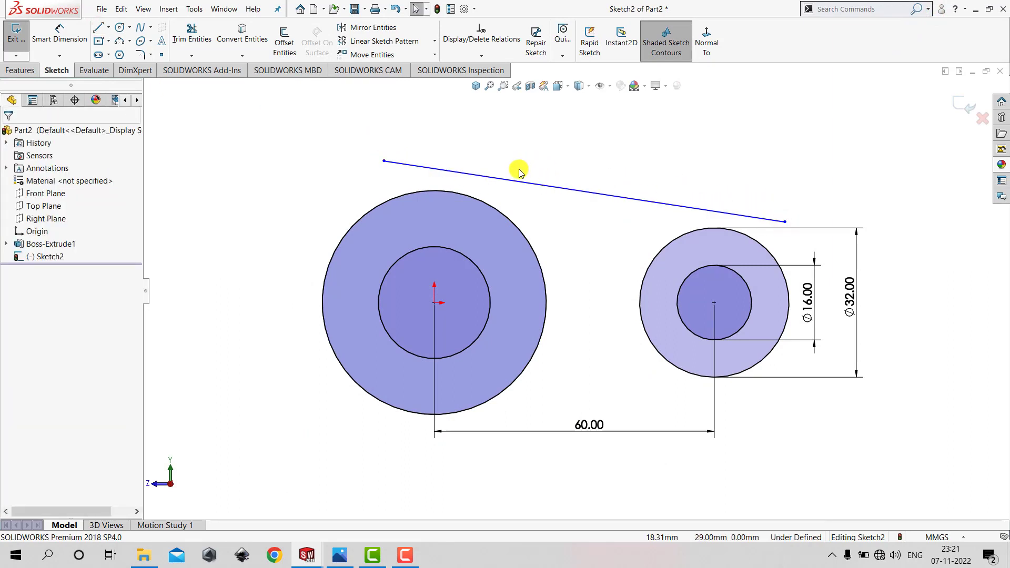
Make the sloping line tangent to the ring's outer circle
scroll(518, 169, down, 1)
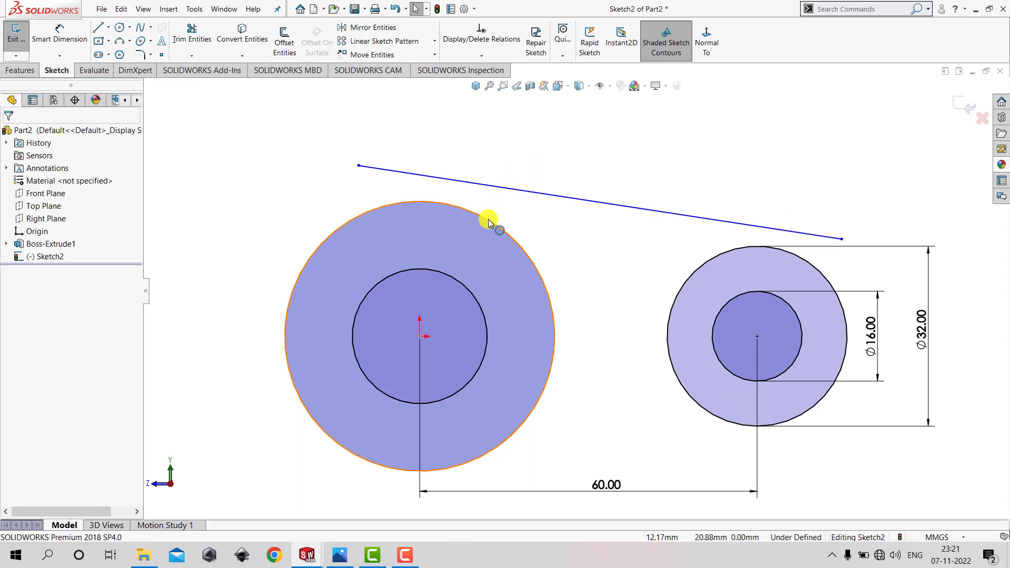
click(509, 193)
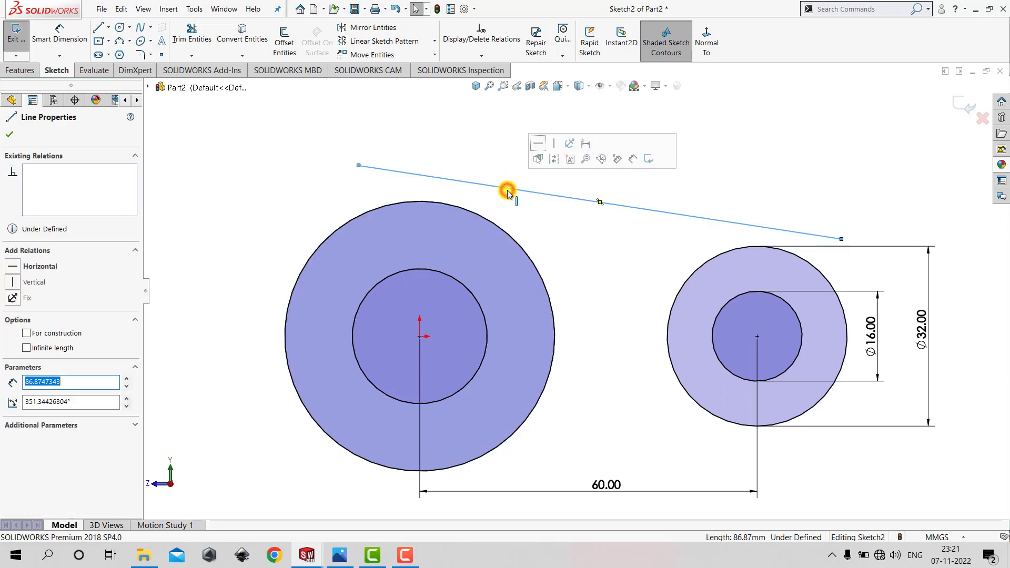
ctrl+click(479, 217)
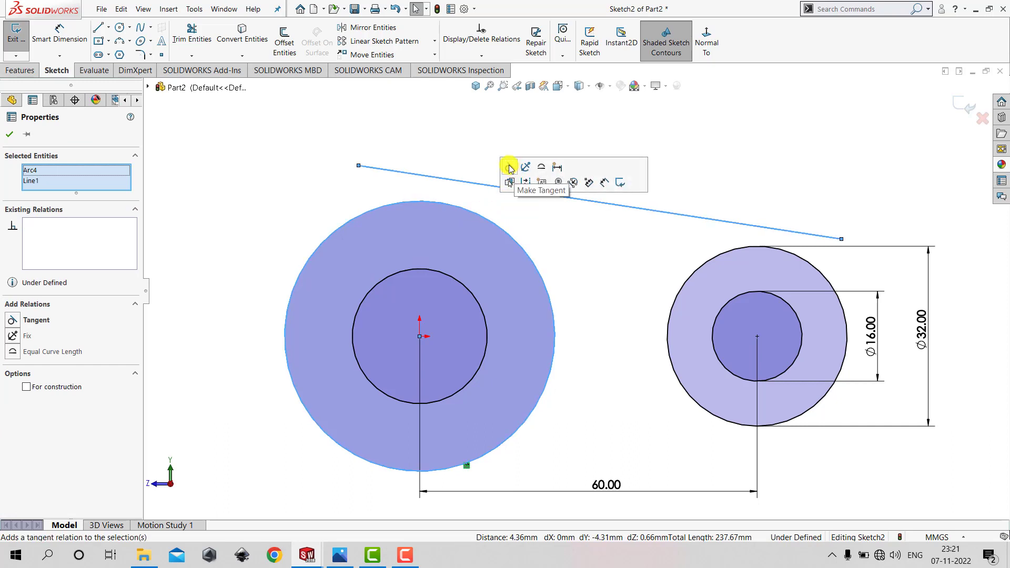
click(509, 167)
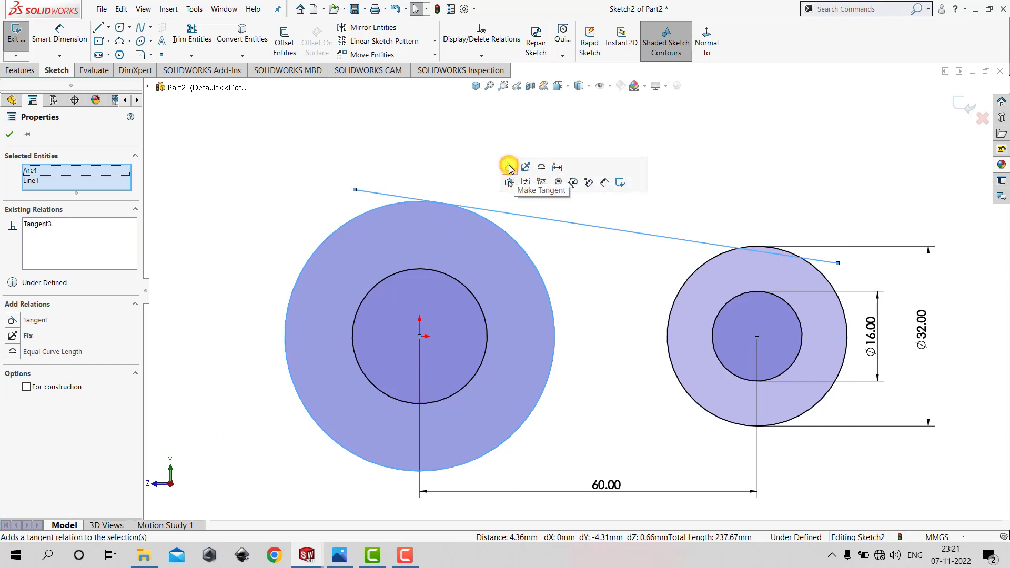
click(431, 156)
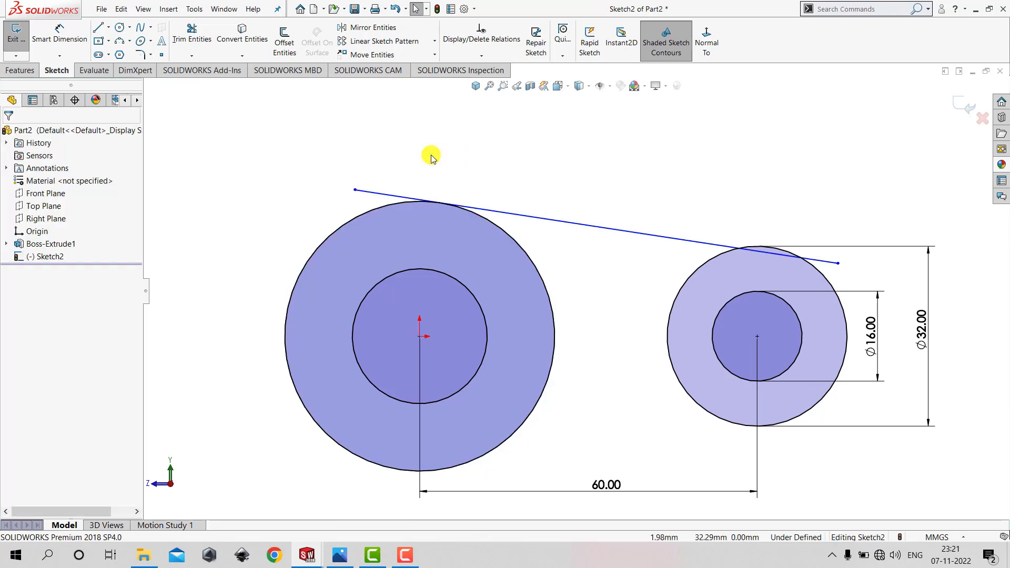
Make the sloping line tangent to the 32 mm circle as well
click(691, 243)
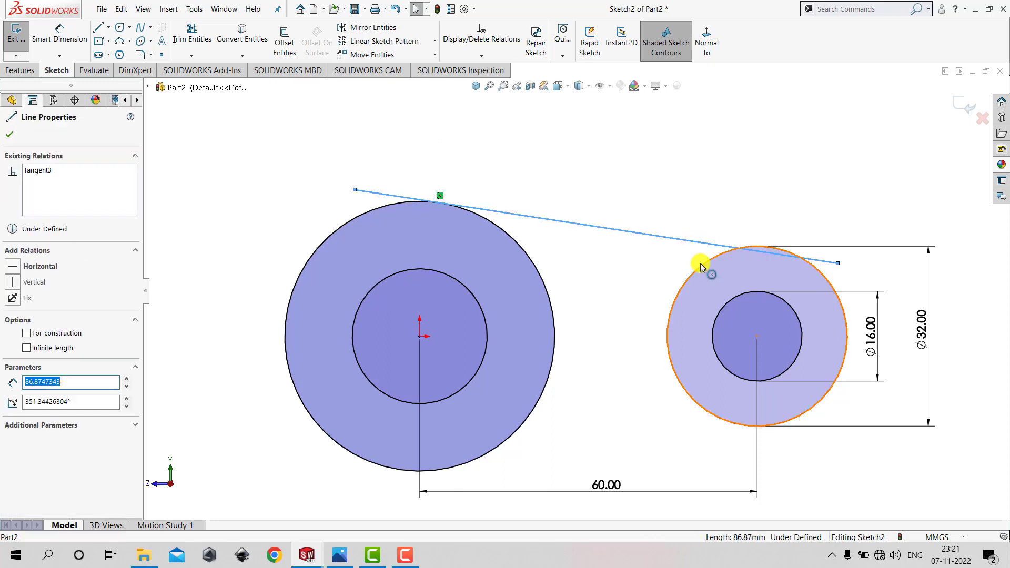
ctrl+click(699, 263)
click(728, 217)
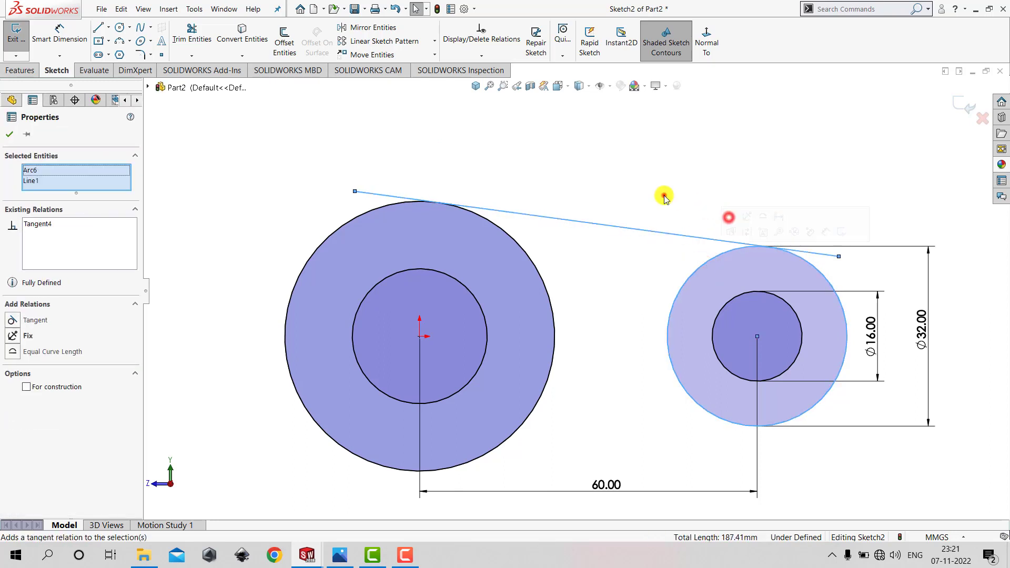
click(664, 197)
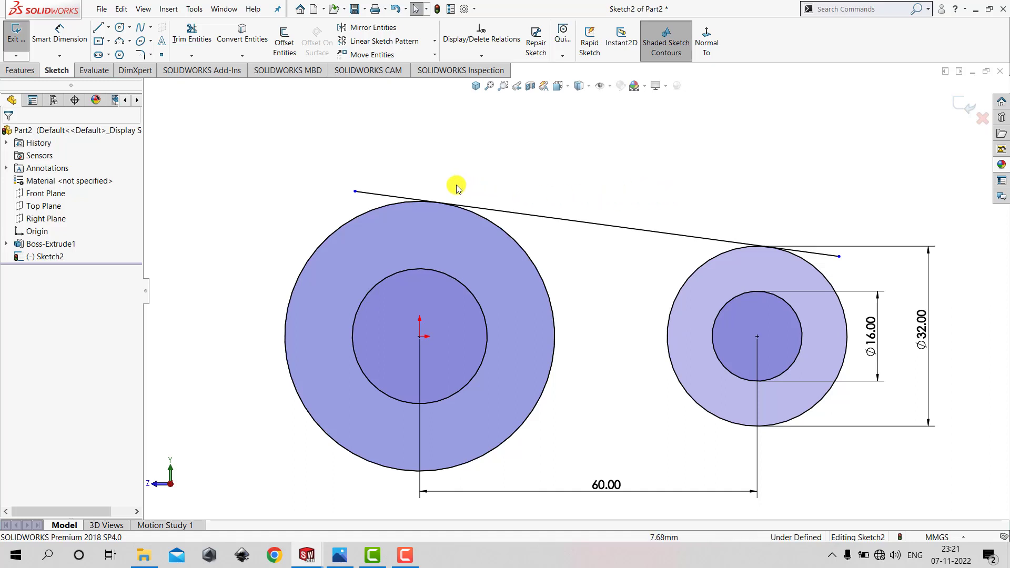
scroll(455, 188, up, 2)
scroll(563, 284, down, 1)
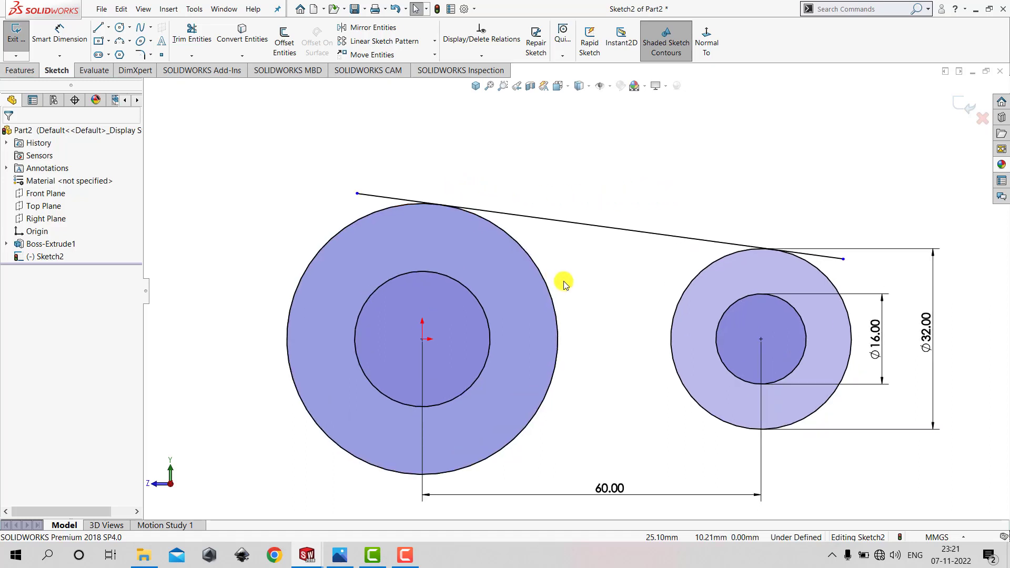
Trim both overhanging ends of the upper tangent line back to the ring's outer circle and the 32 mm circle
click(192, 33)
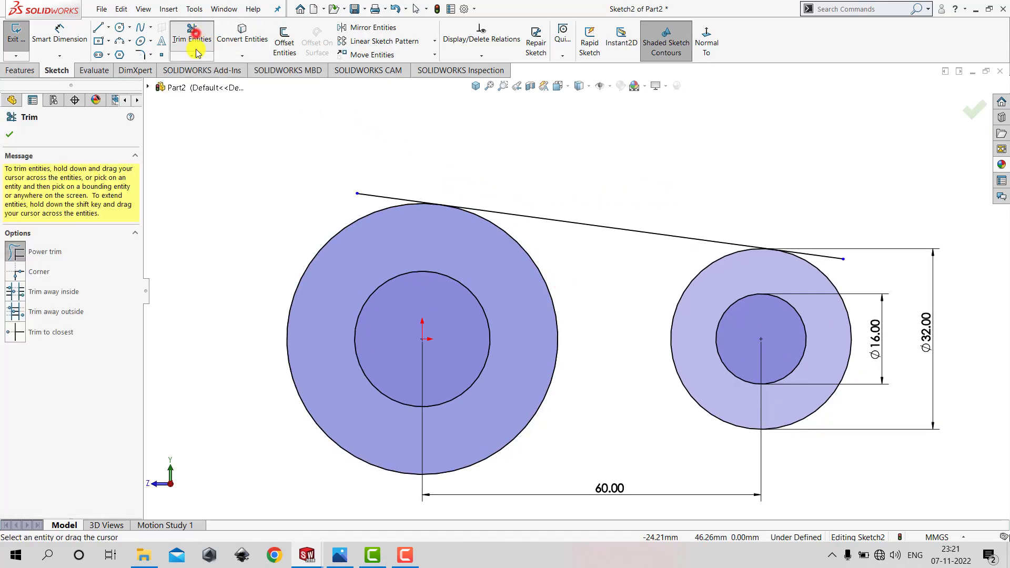
drag(338, 210, 381, 194)
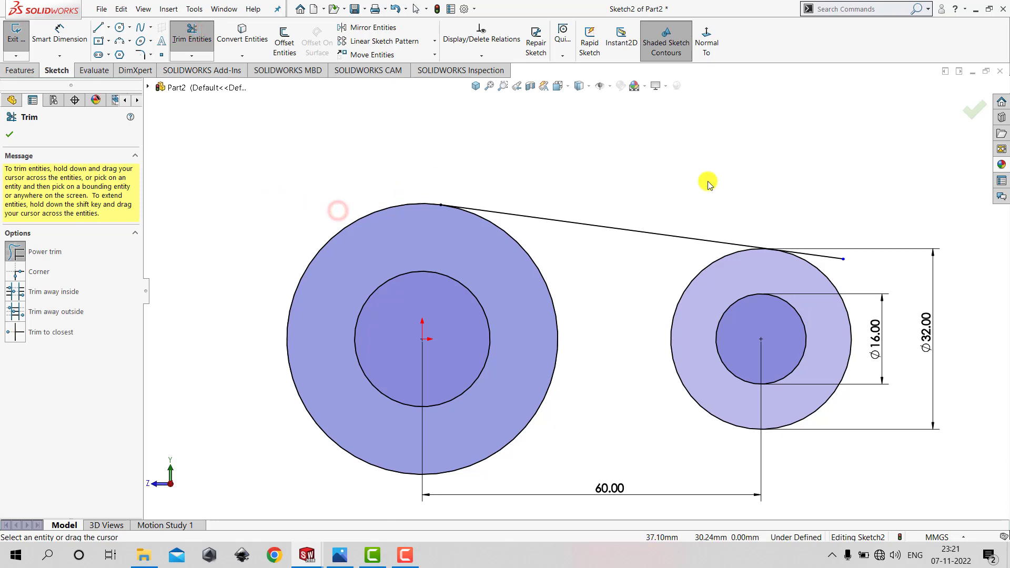
drag(845, 270, 827, 244)
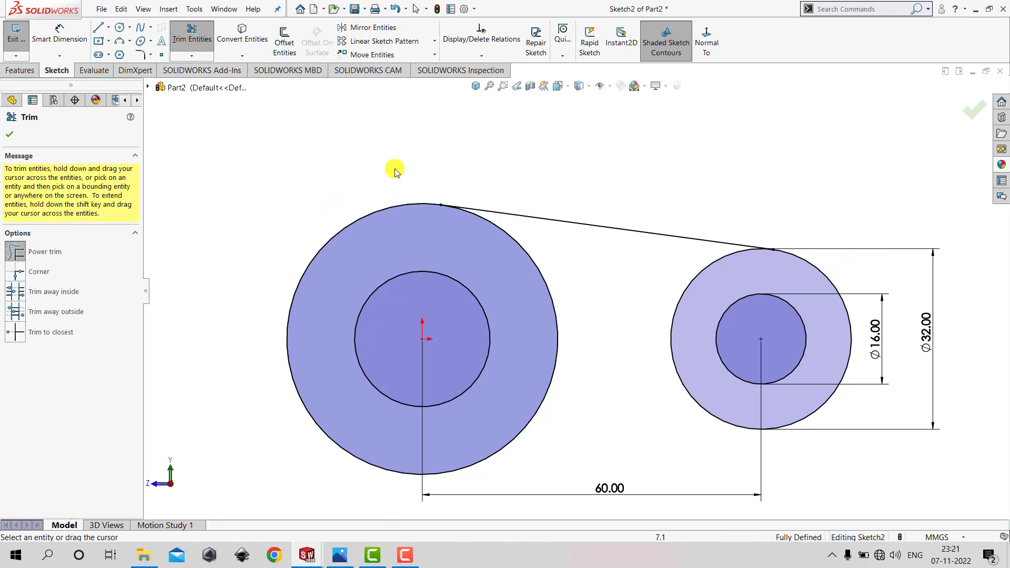
click(10, 134)
click(261, 154)
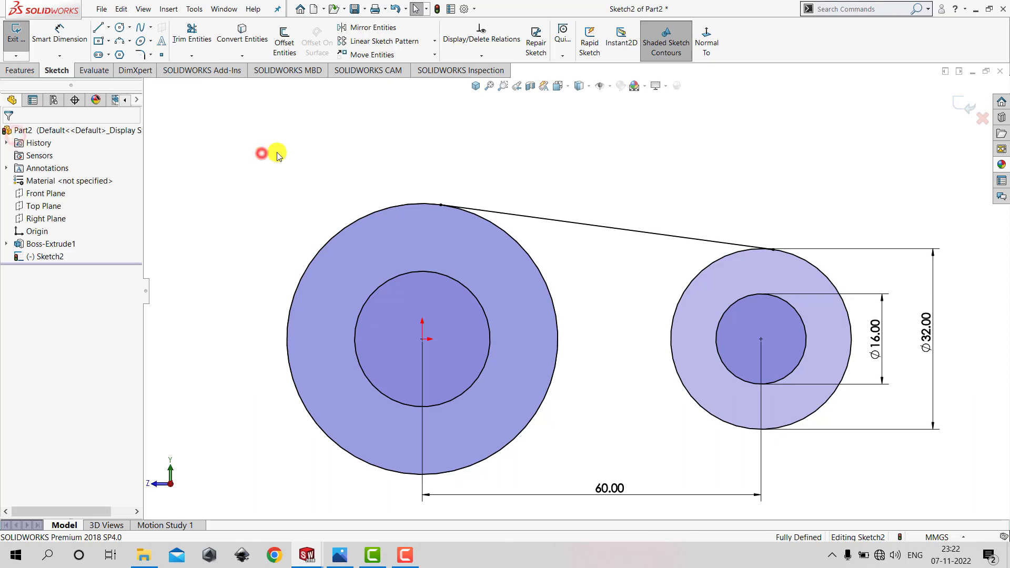
Sketch a line below both circle pairs, from beneath the ring sloping up toward the 32 mm circle
key(f)
scroll(589, 421, down, 1)
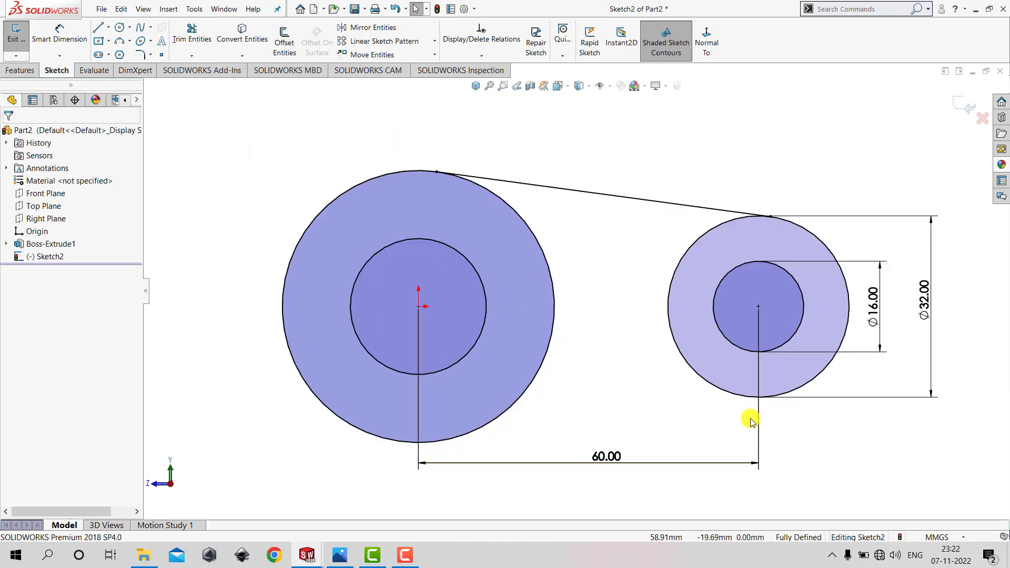
click(100, 29)
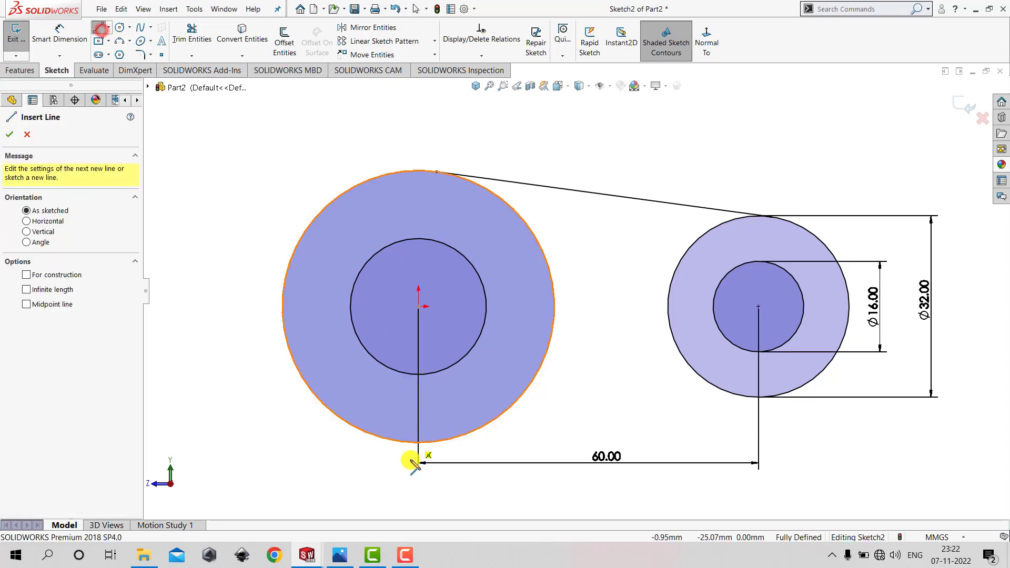
click(377, 479)
click(815, 407)
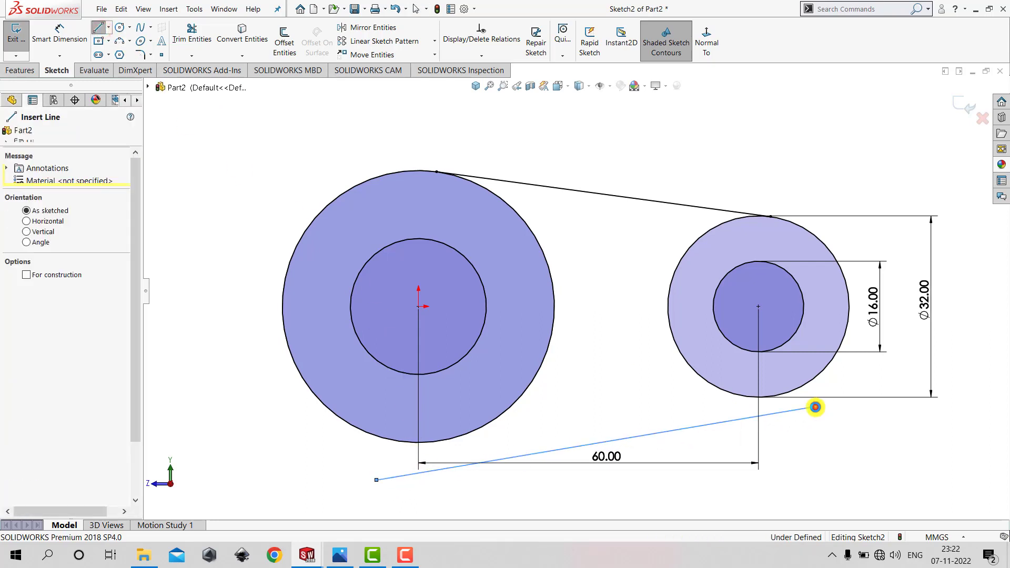
key(Escape)
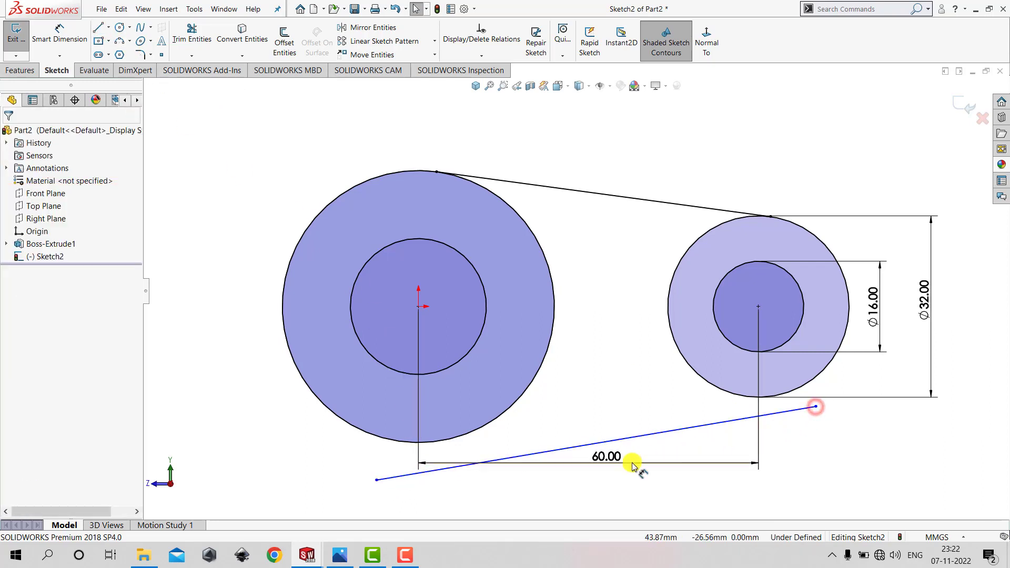
Make the lower sloping line tangent to both the ring's outer circle and the 32 mm circle
click(433, 472)
ctrl+click(482, 428)
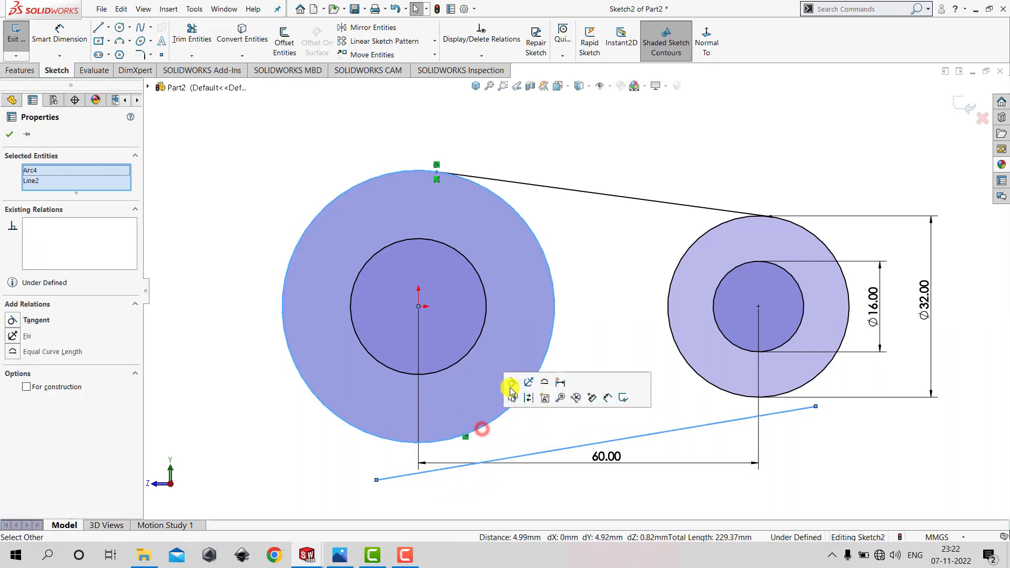
click(511, 389)
click(590, 322)
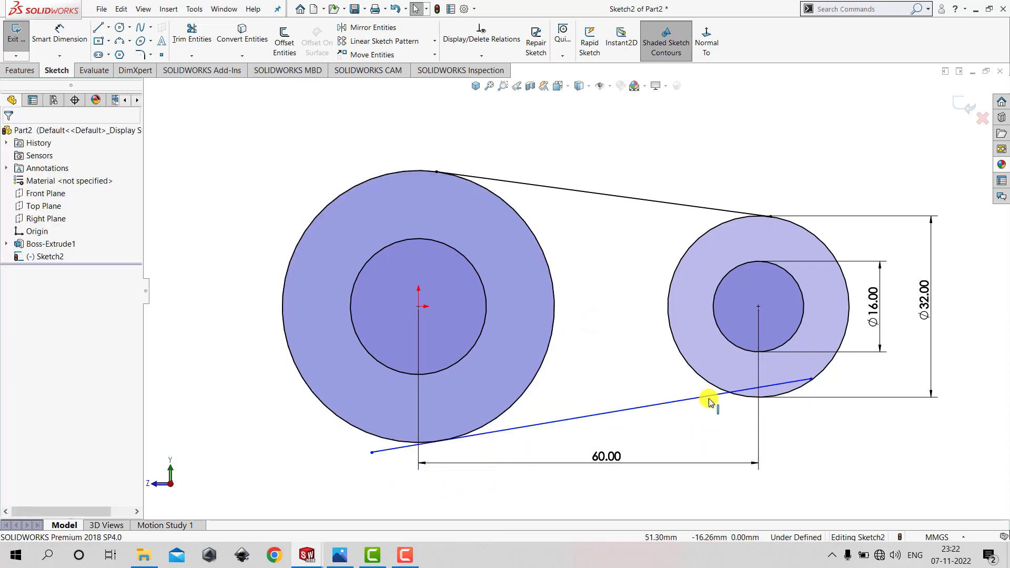
click(706, 400)
ctrl+click(828, 360)
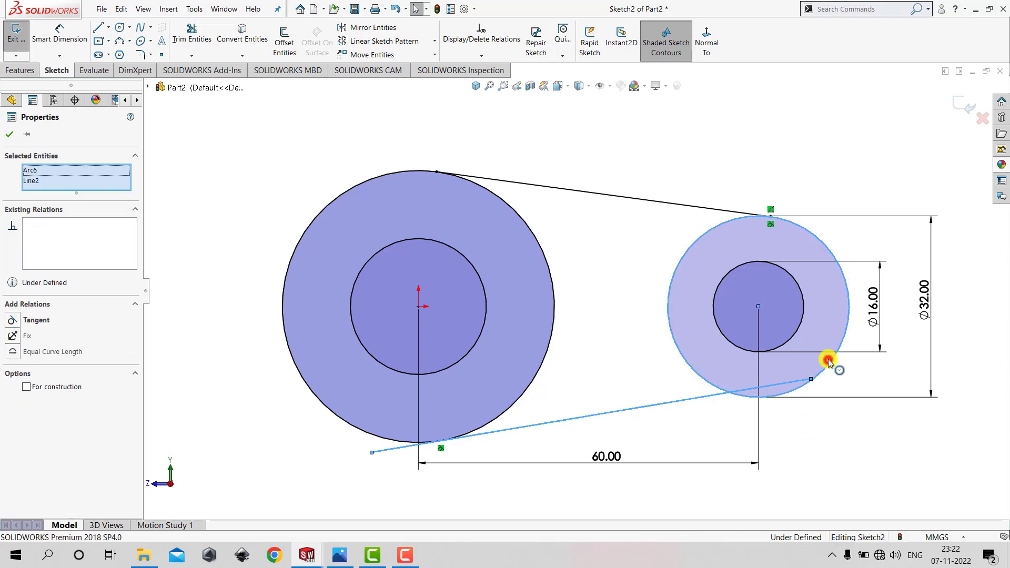
click(857, 315)
click(869, 445)
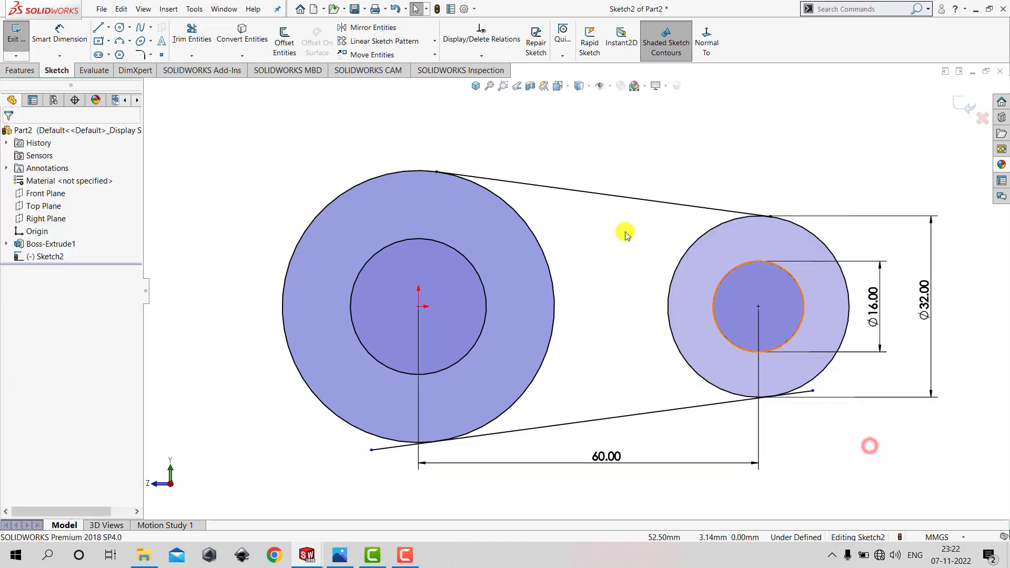
Trim both overhanging ends of the lower tangent line back to the two outer circles
click(192, 32)
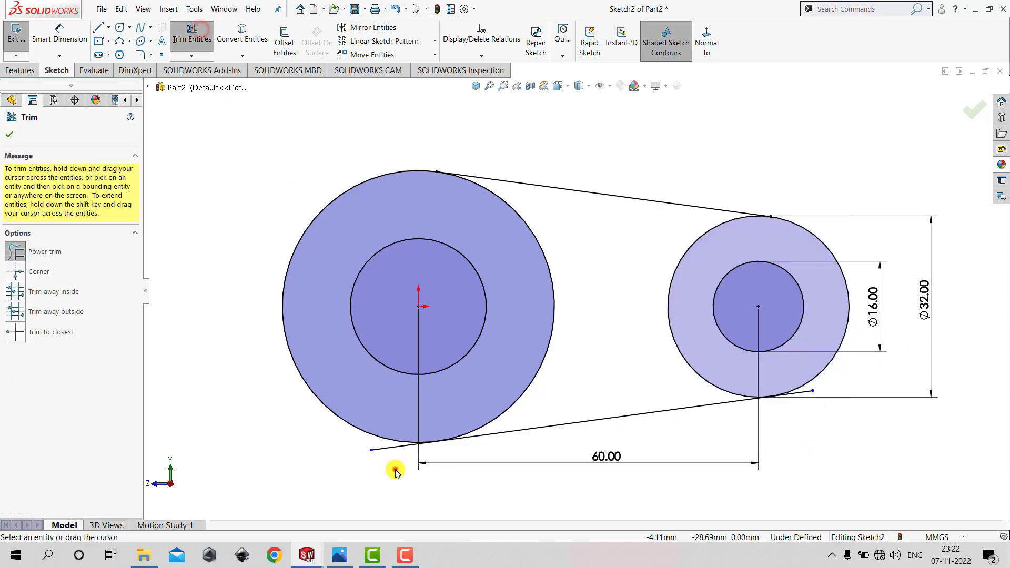
scroll(815, 403, up, 2)
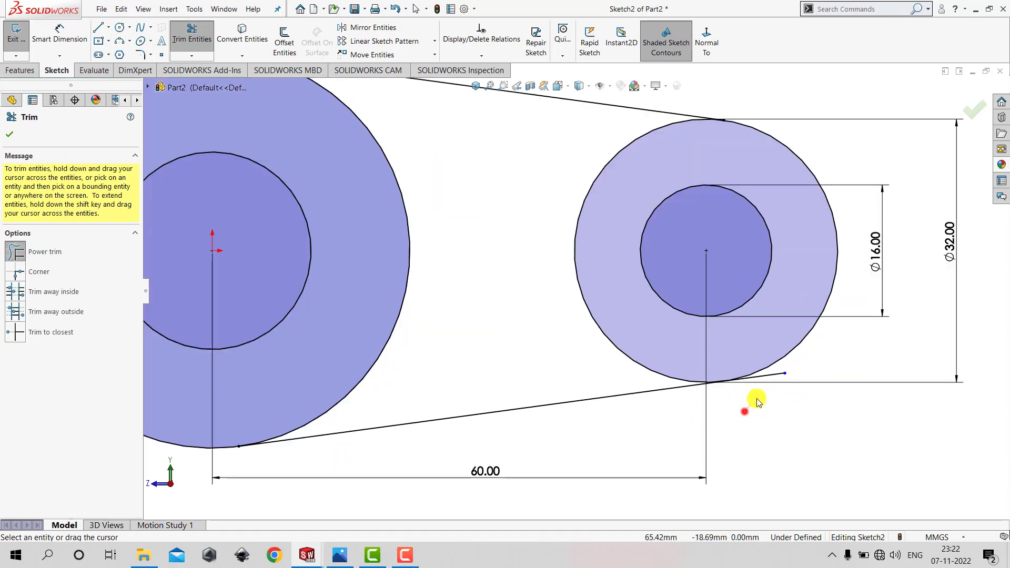
drag(758, 402, 773, 371)
scroll(800, 389, down, 4)
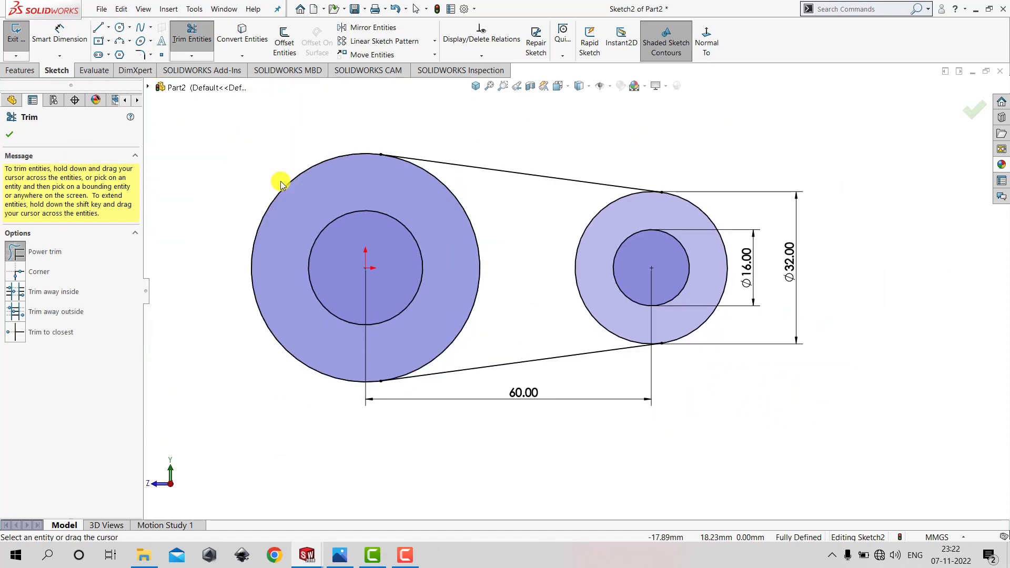
Trim the facing arcs of the two outer circles between the tangent lines and exit the sketch
scroll(281, 184, up, 1)
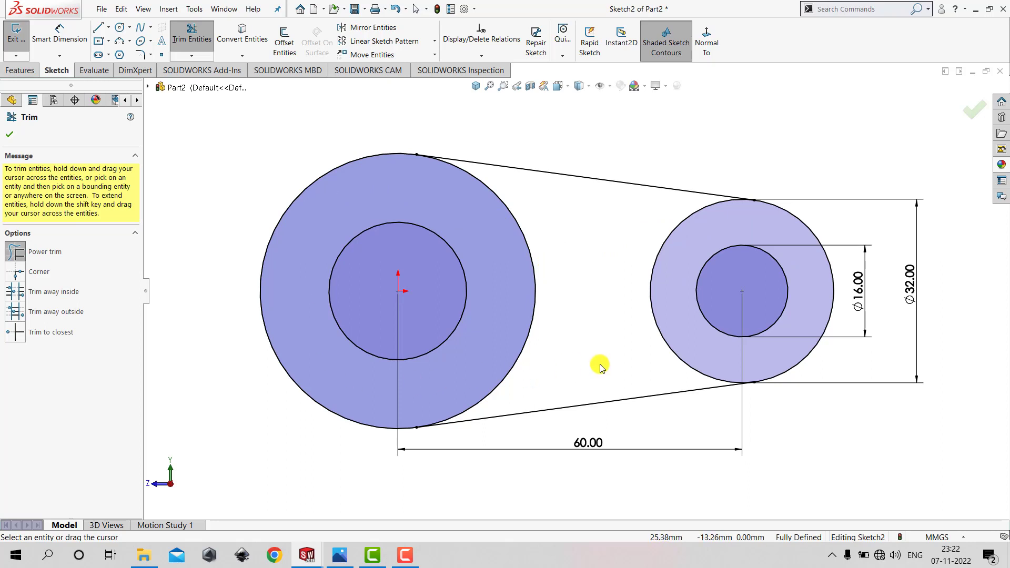
mouse_move(569, 238)
mouse_down()
mouse_move(527, 269)
mouse_move(570, 238)
mouse_move(671, 298)
mouse_up()
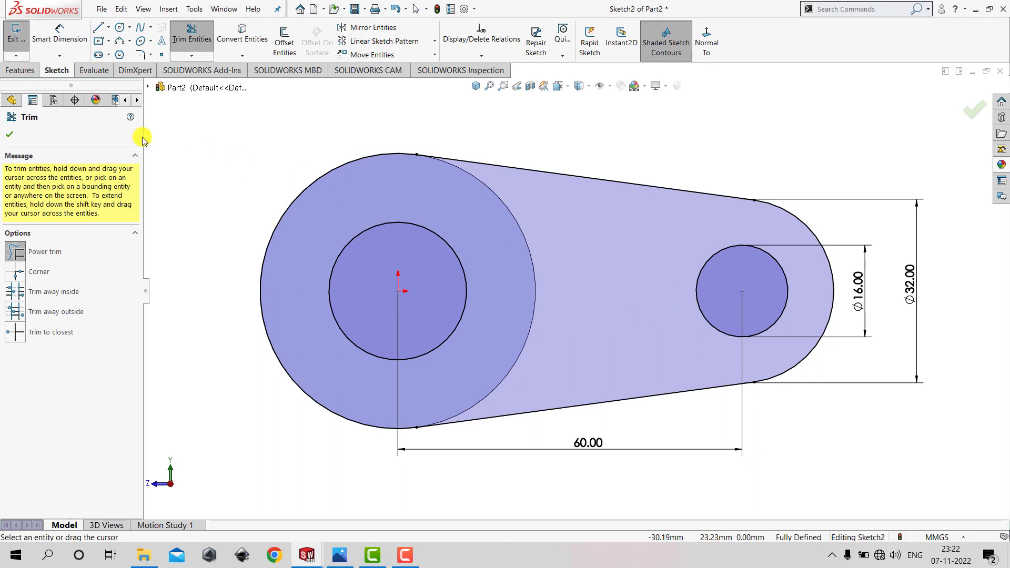
click(4, 134)
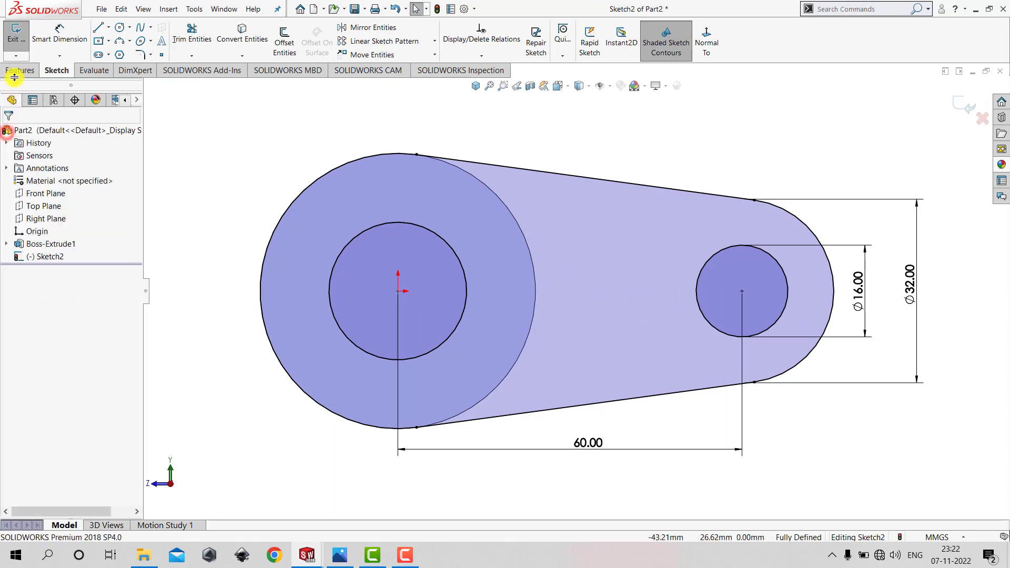
click(18, 42)
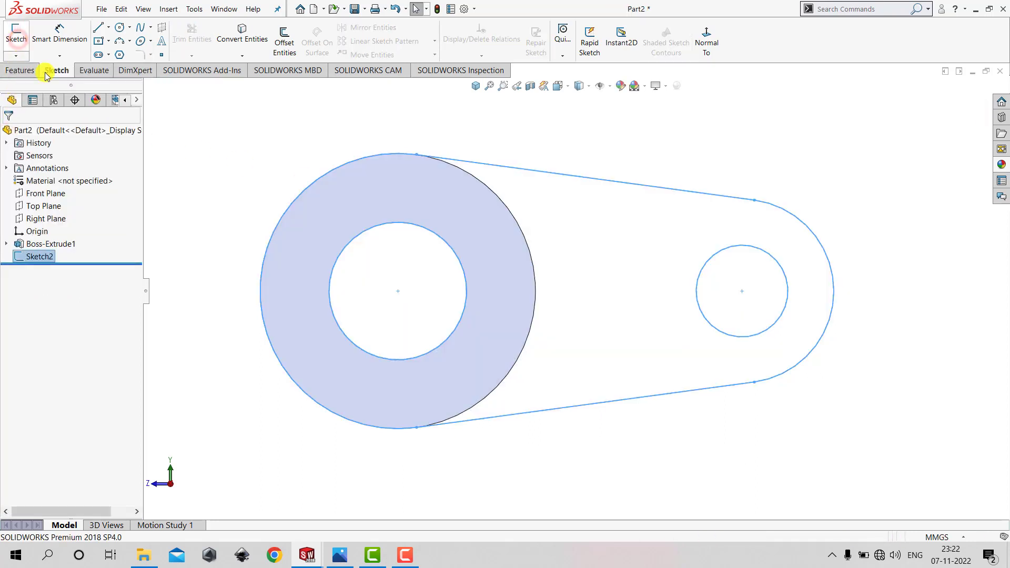
Check the arm thickness on the reference drawing in Photos and extrude the arm profile 15 mm, Blind, merged with the hub
click(340, 560)
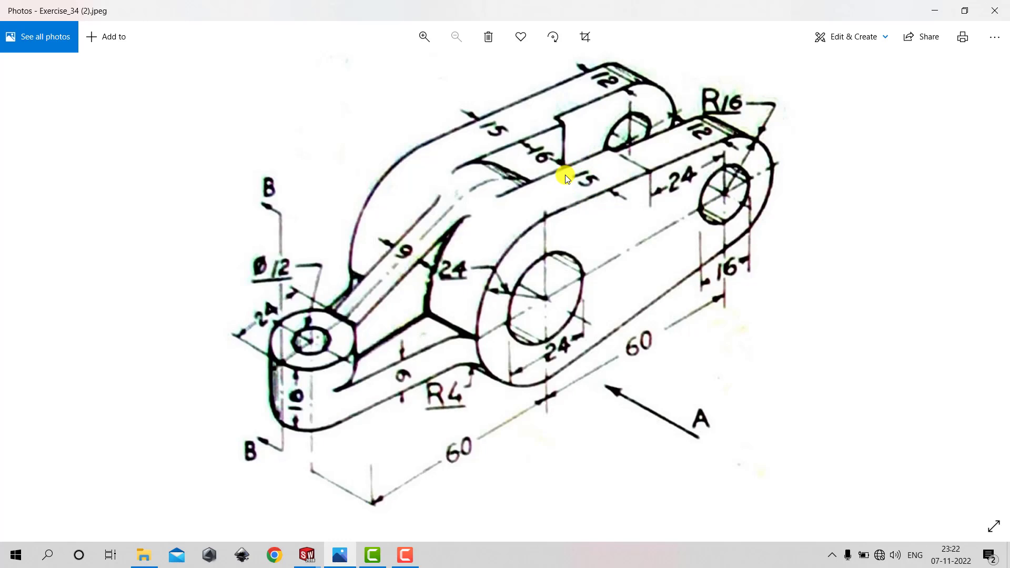
click(935, 10)
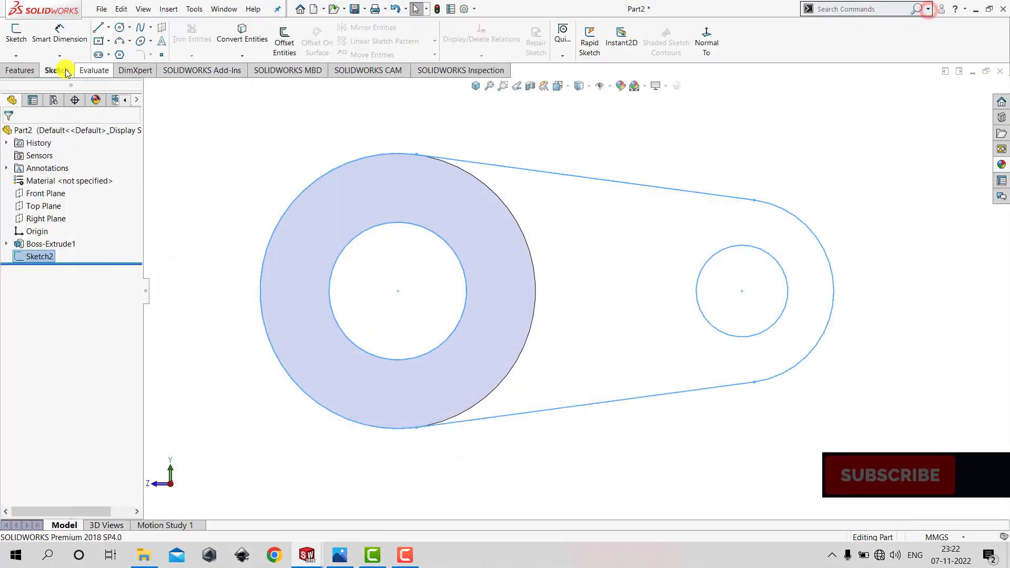
click(24, 66)
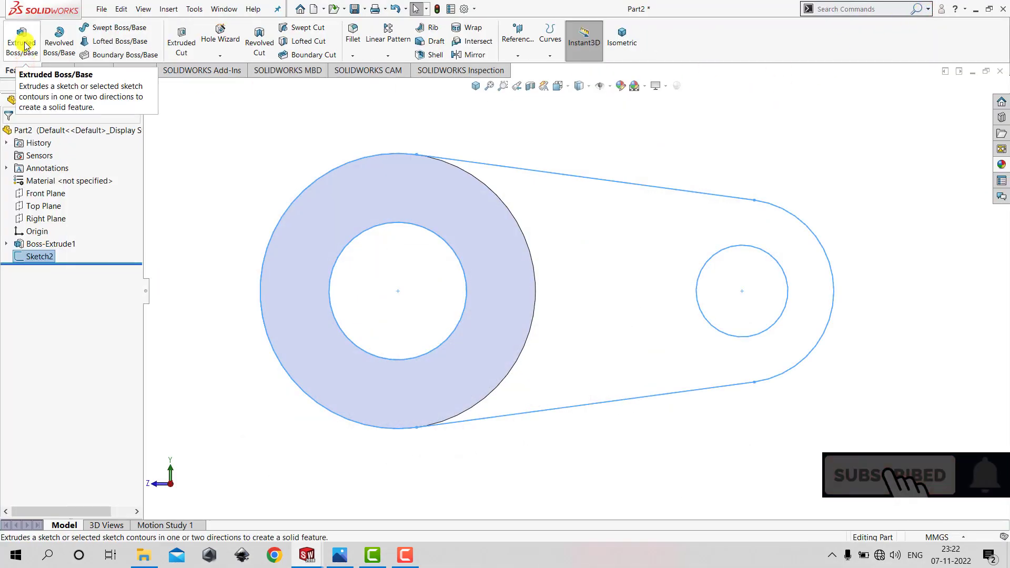
click(25, 46)
click(477, 86)
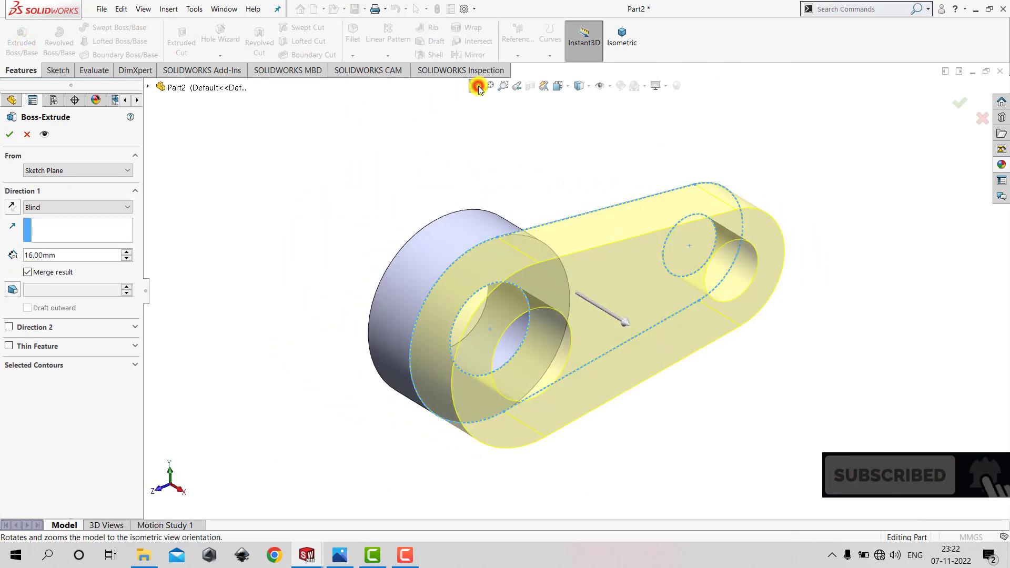
click(76, 255)
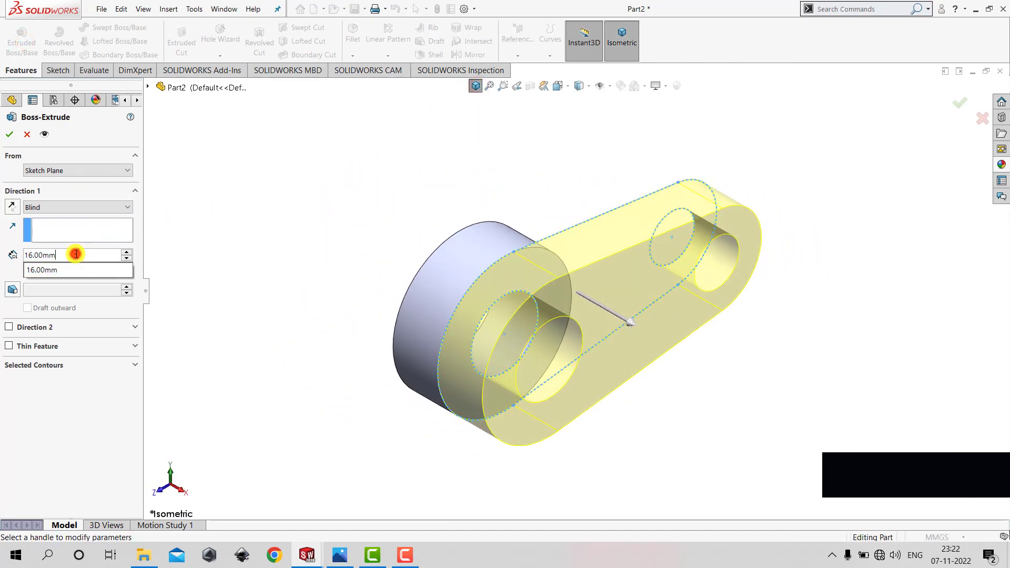
double_click(76, 255)
text(15)
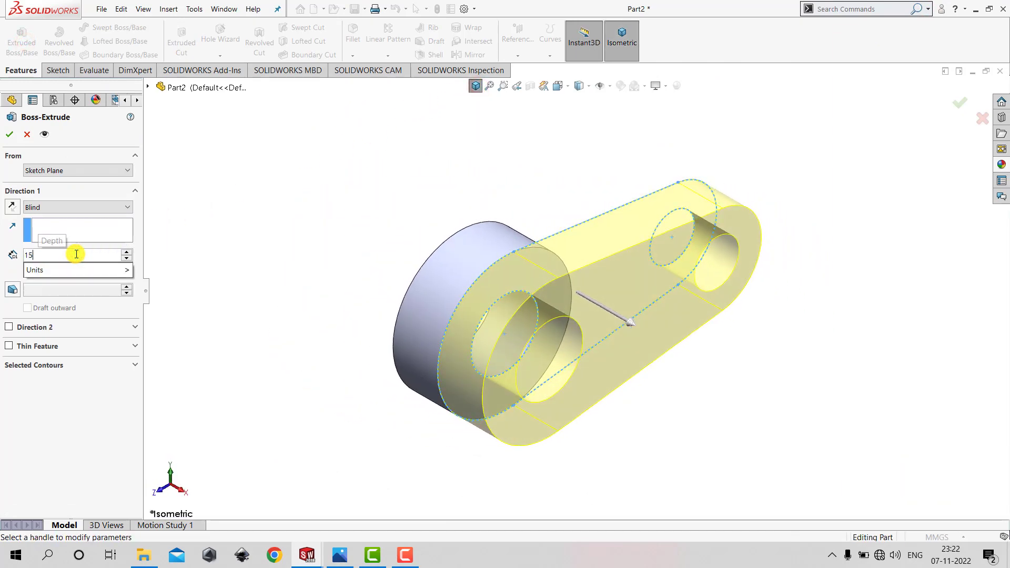
key(Return)
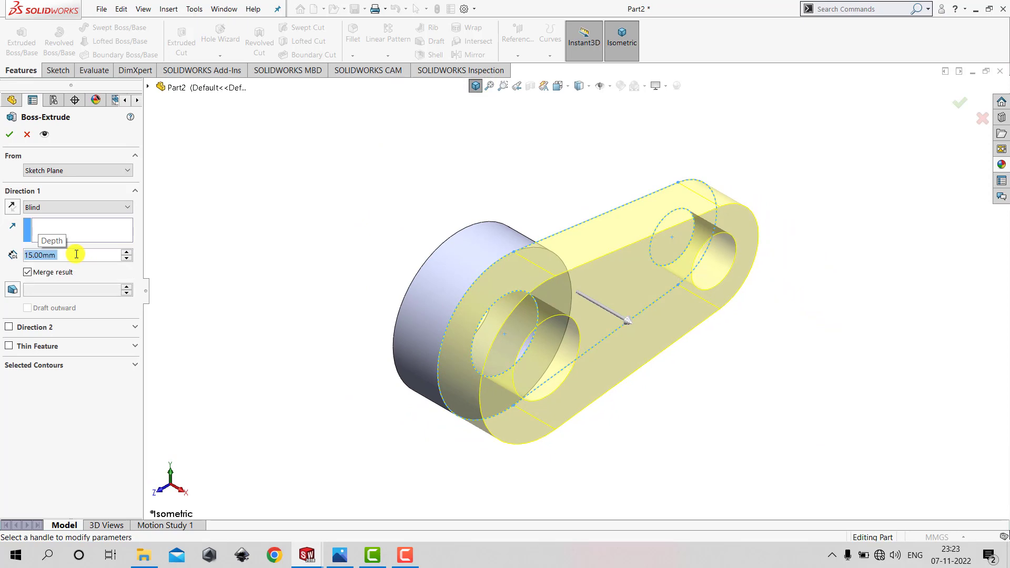
click(9, 134)
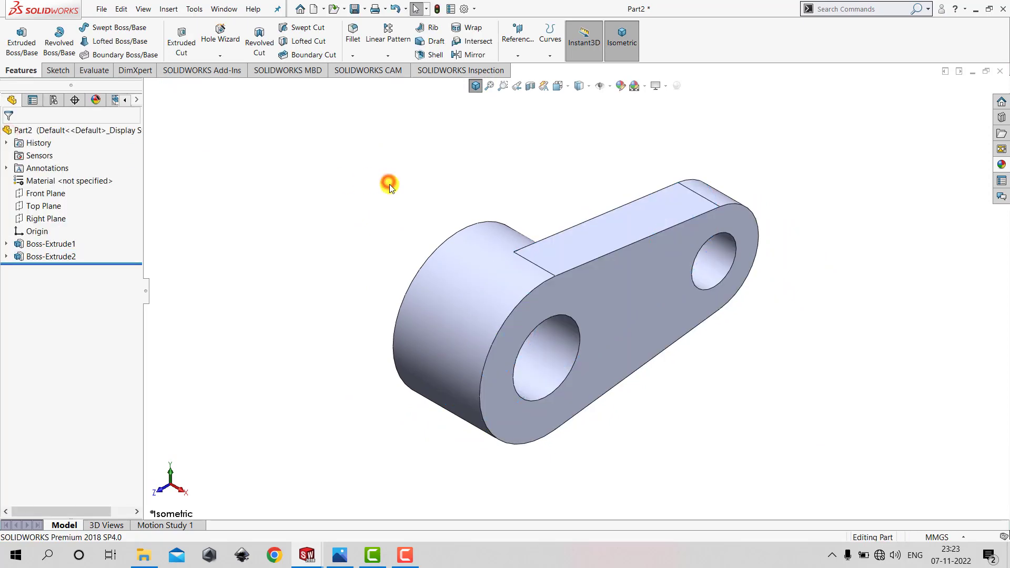
Check the reference drawing in Photos, mirror the extruded arm about the Right Plane and show the part in isometric view
click(340, 555)
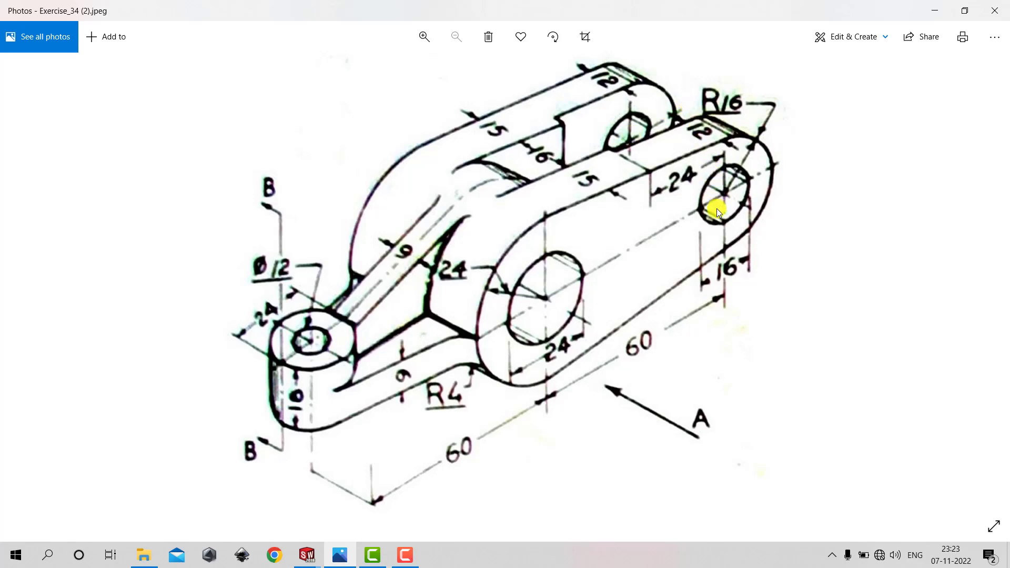
click(940, 15)
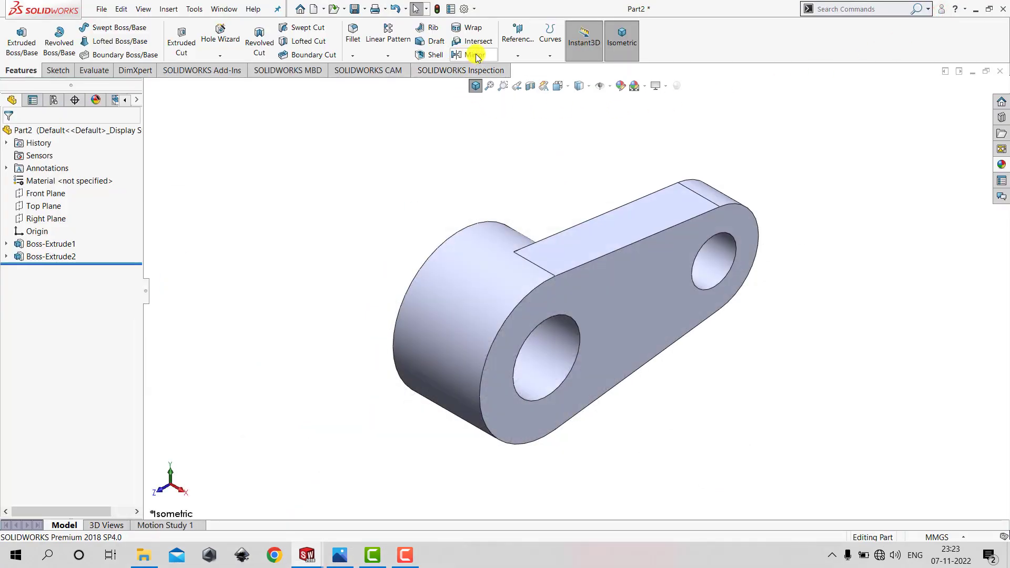
click(475, 56)
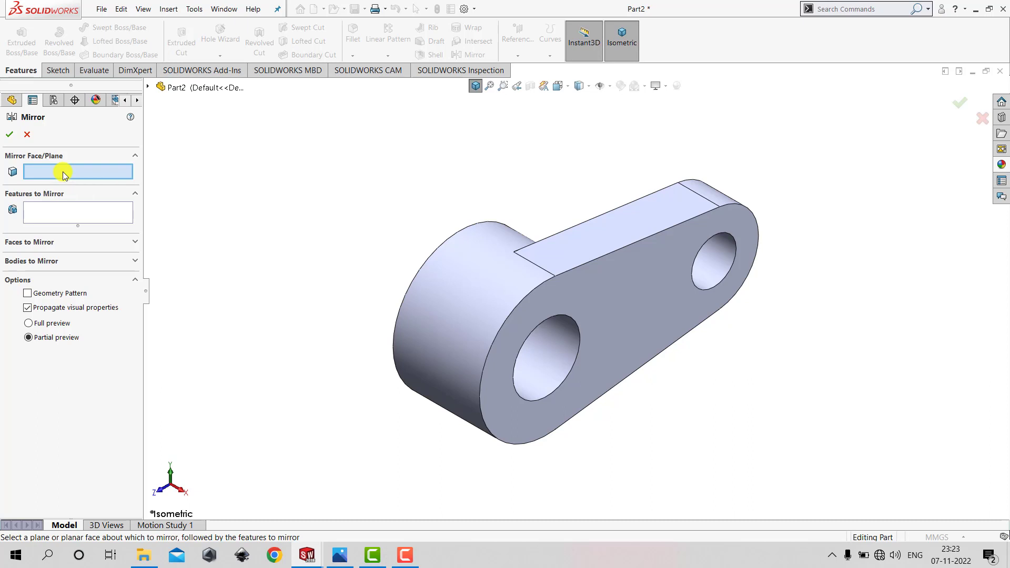
click(148, 87)
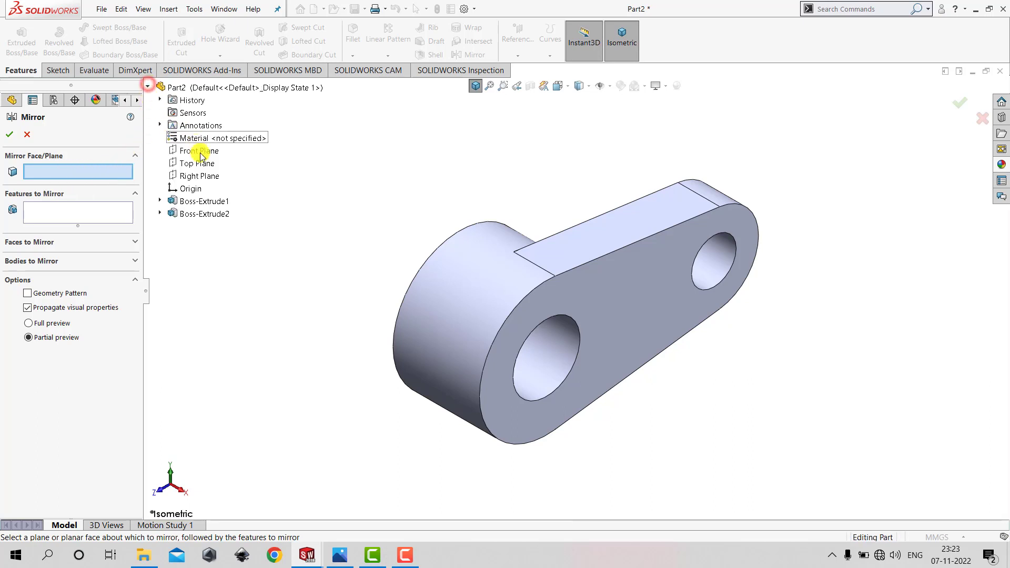
click(204, 177)
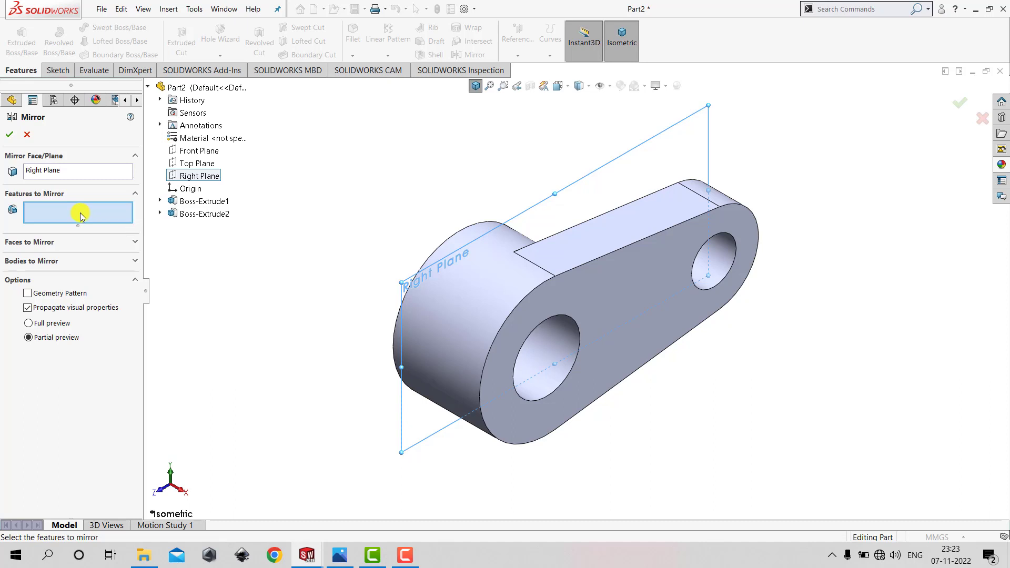
click(212, 214)
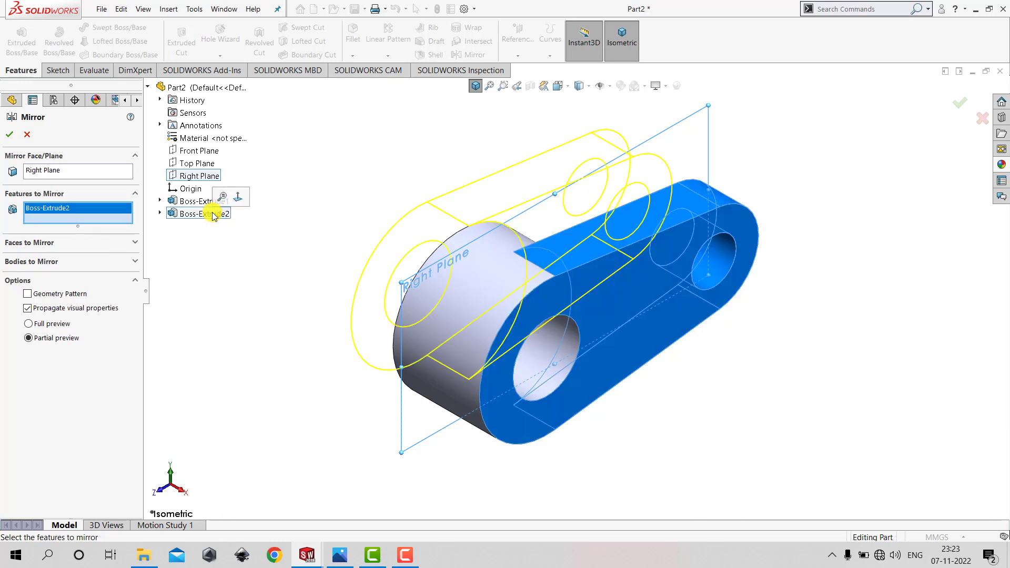
click(10, 135)
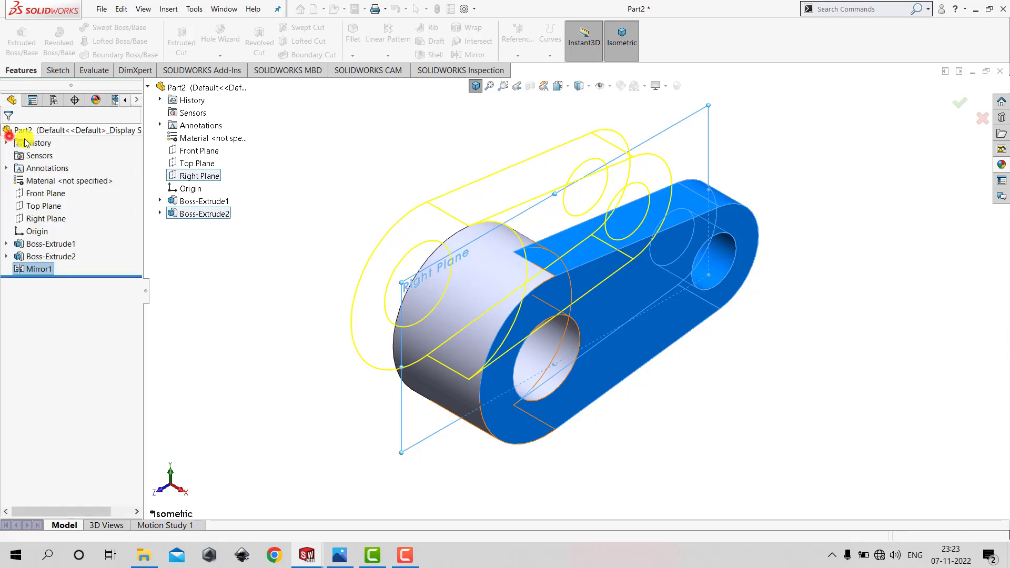
click(475, 86)
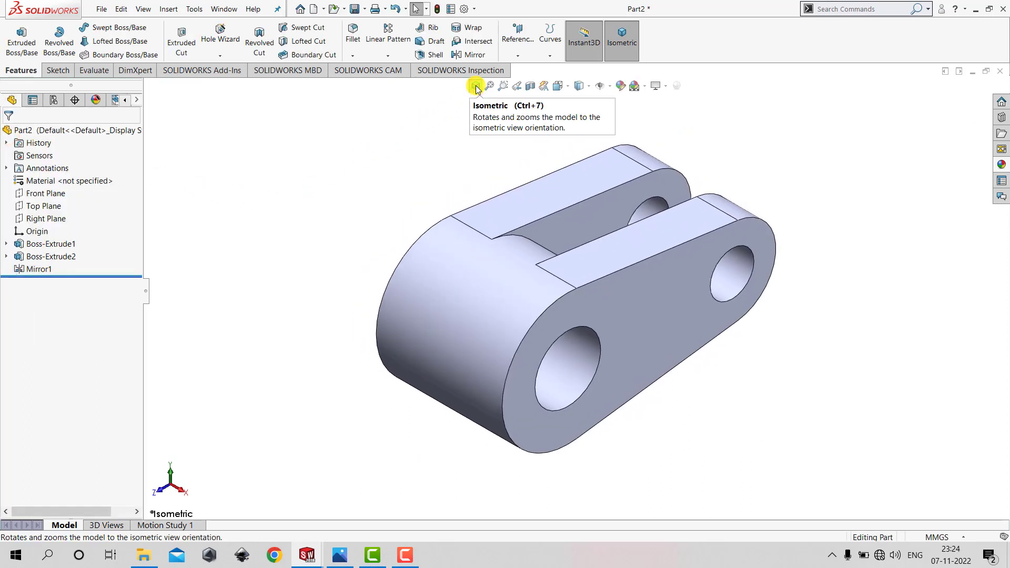
Check the arm-end dimensions on the reference drawing in Photos and start a sketch on the Top Plane, viewed normal to it
click(340, 555)
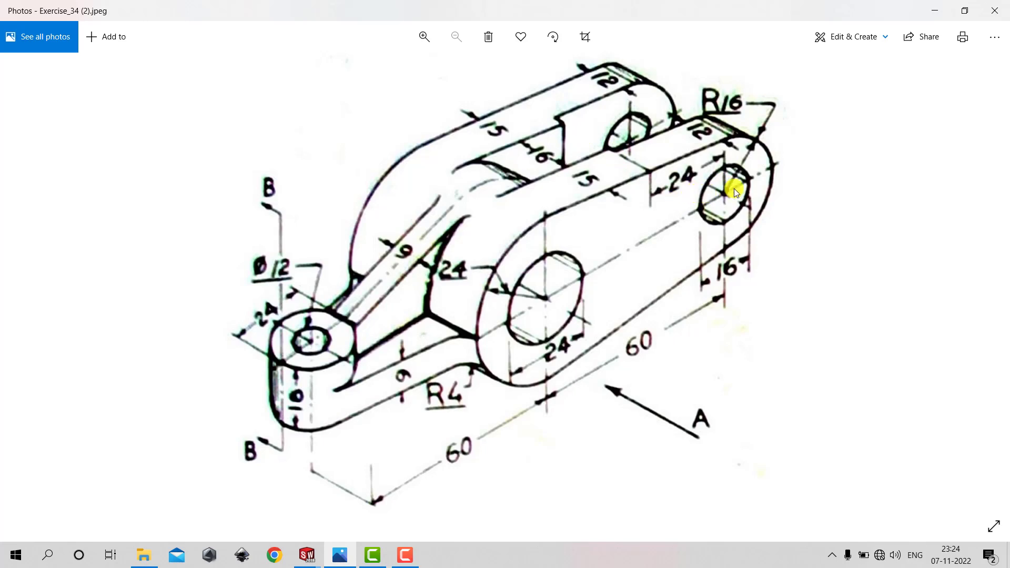
click(933, 9)
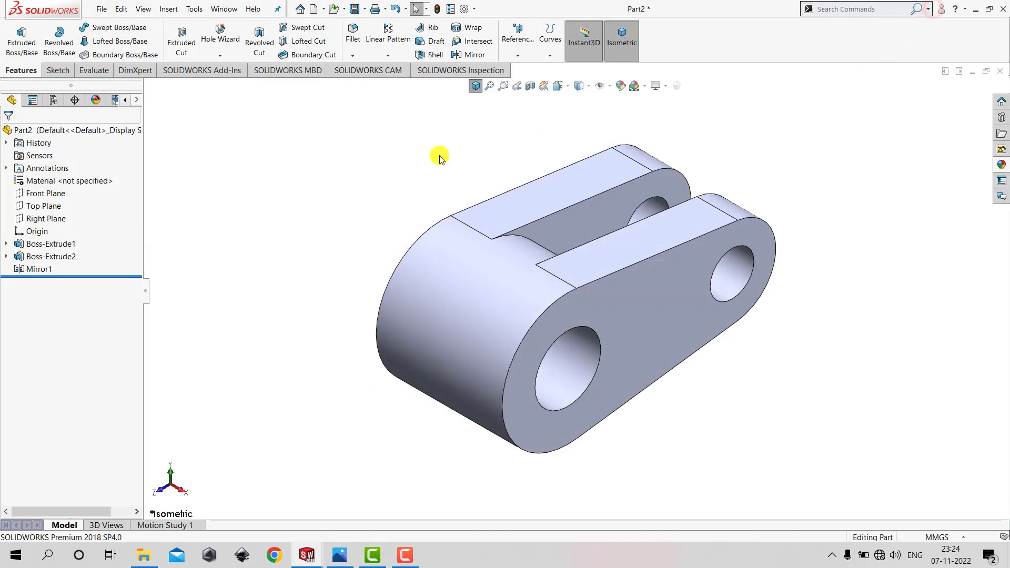
click(58, 70)
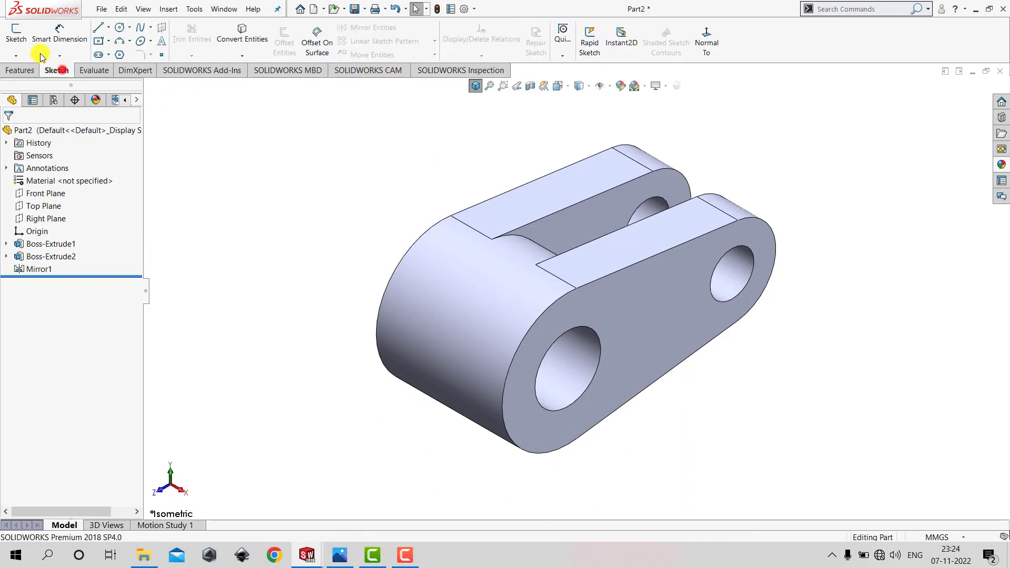
click(17, 40)
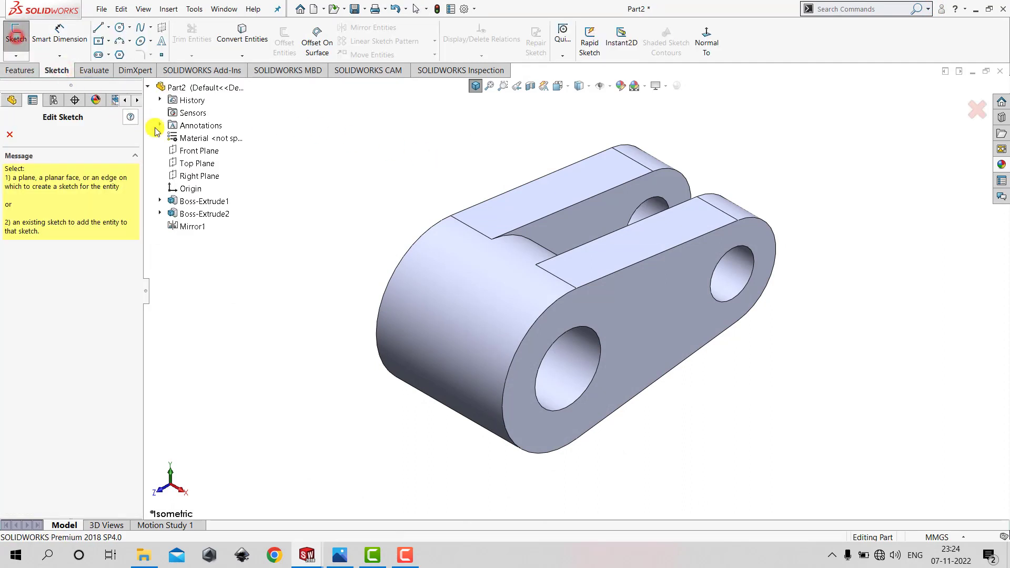
click(197, 165)
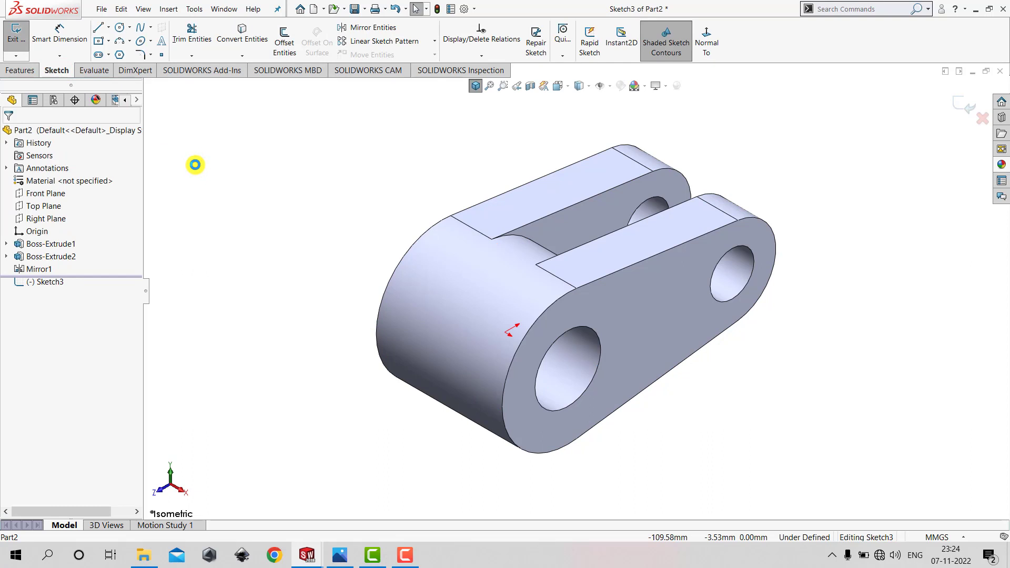
click(710, 34)
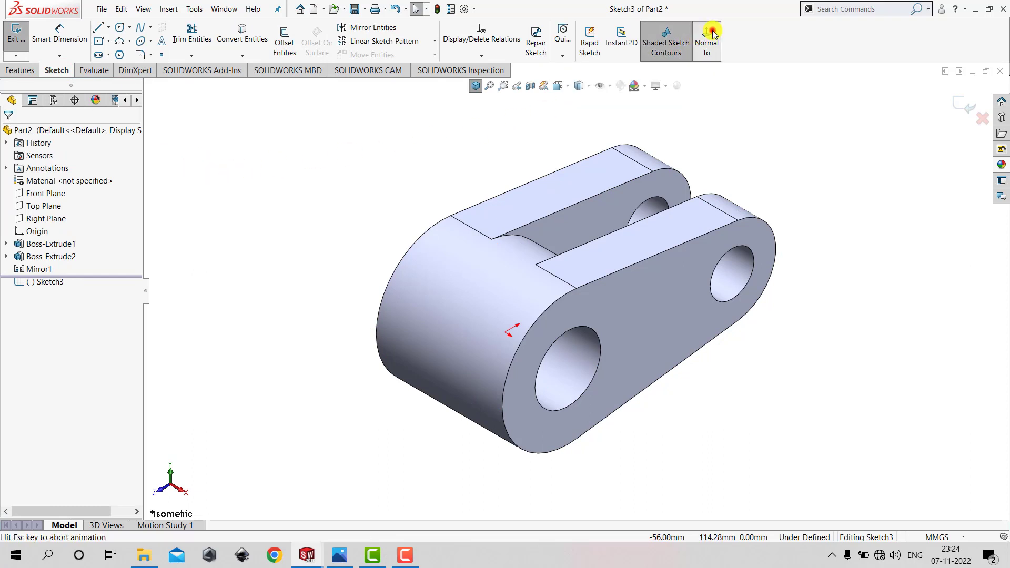
scroll(581, 261, down, 1)
scroll(589, 126, up, 2)
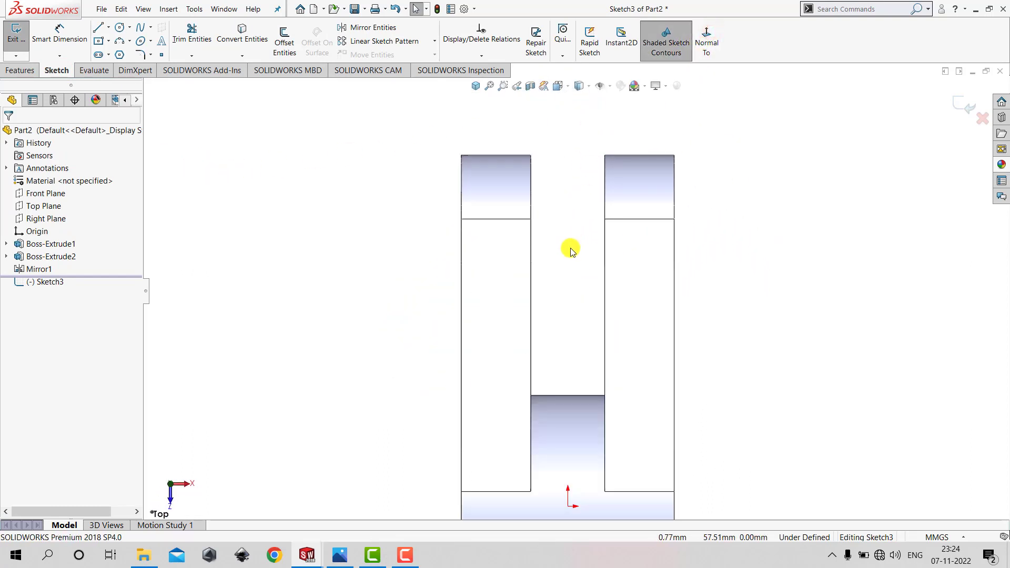
scroll(572, 251, down, 1)
scroll(577, 157, up, 1)
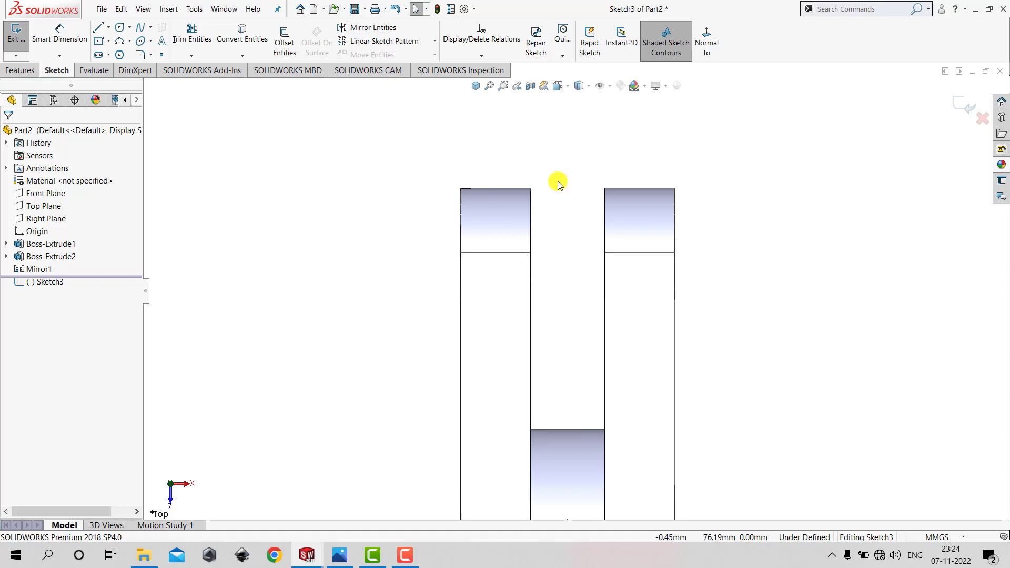
Sketch a corner rectangle about 21.5 by 43 mm over the fork gap, overlapping both arms and extending beyond their free ends
click(130, 41)
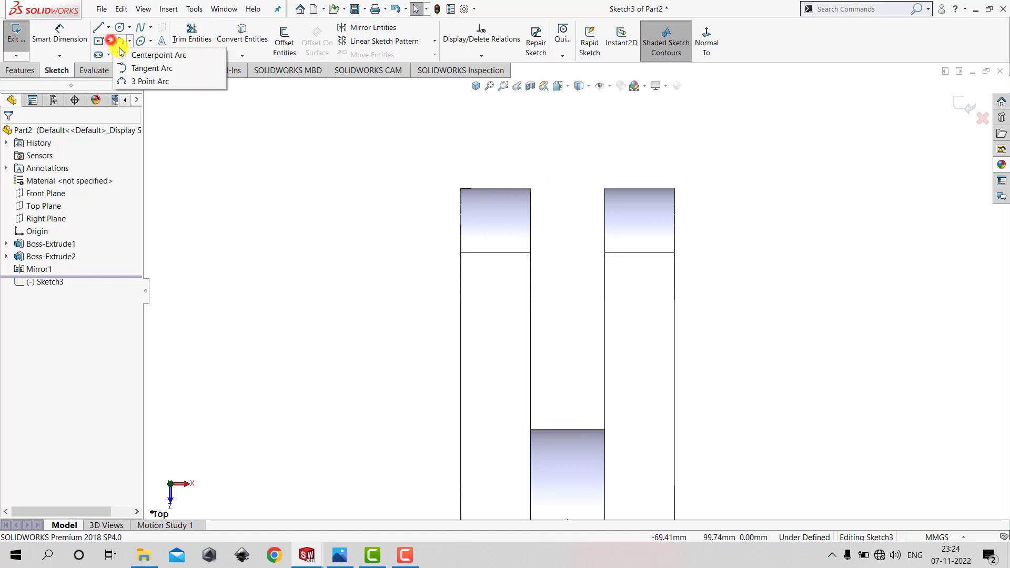
click(108, 41)
click(109, 54)
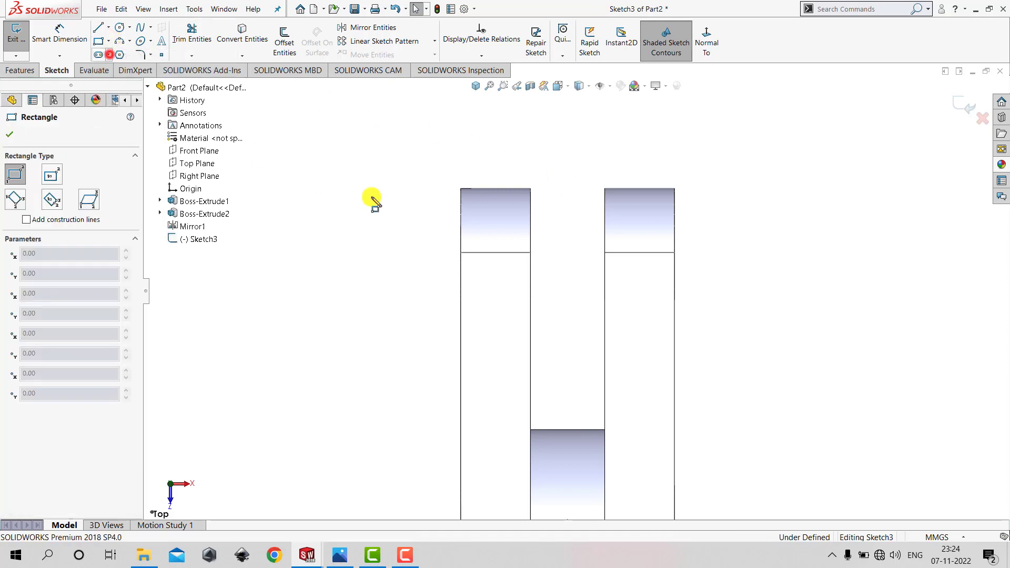
click(519, 148)
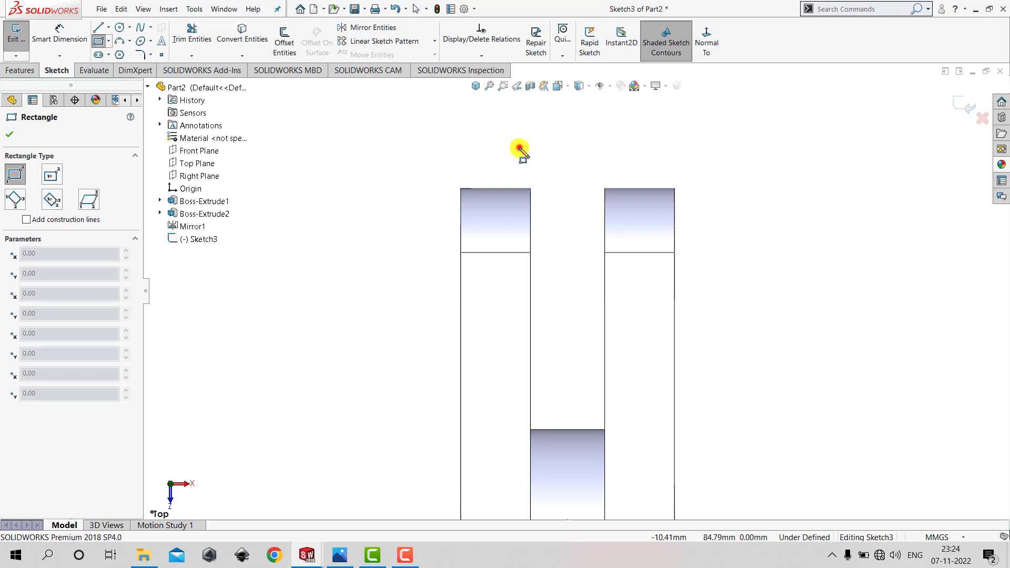
click(619, 347)
key(Escape)
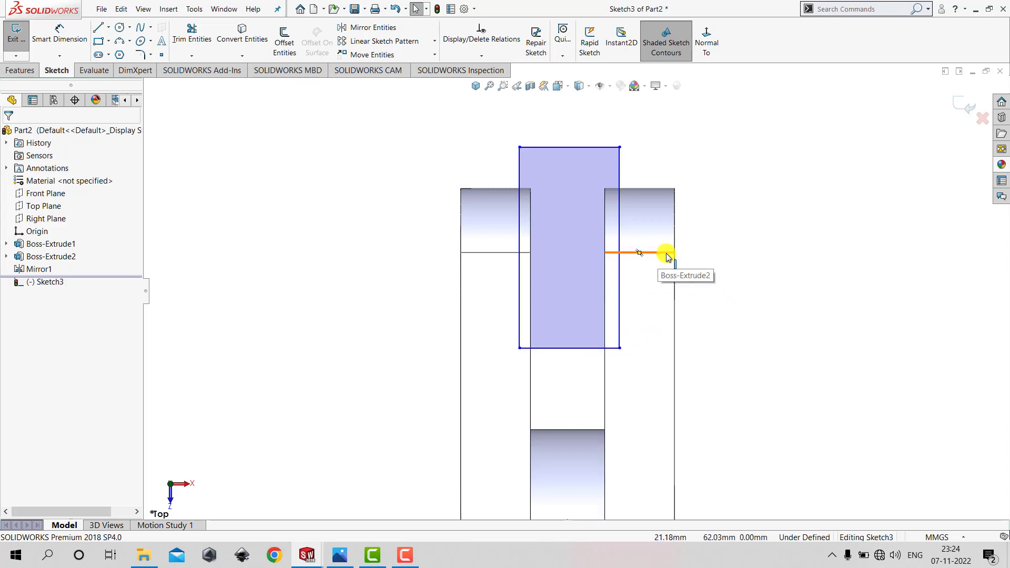
Dimension the distance from the rectangle's hub-side edge to the tangent edge at the arm's rounded end as 24 mm
click(57, 40)
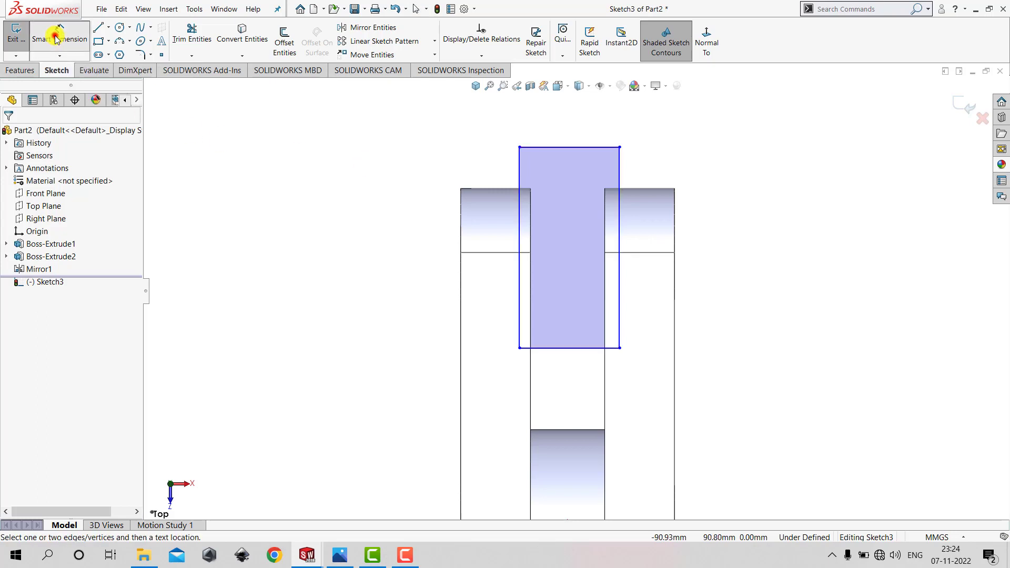
click(594, 349)
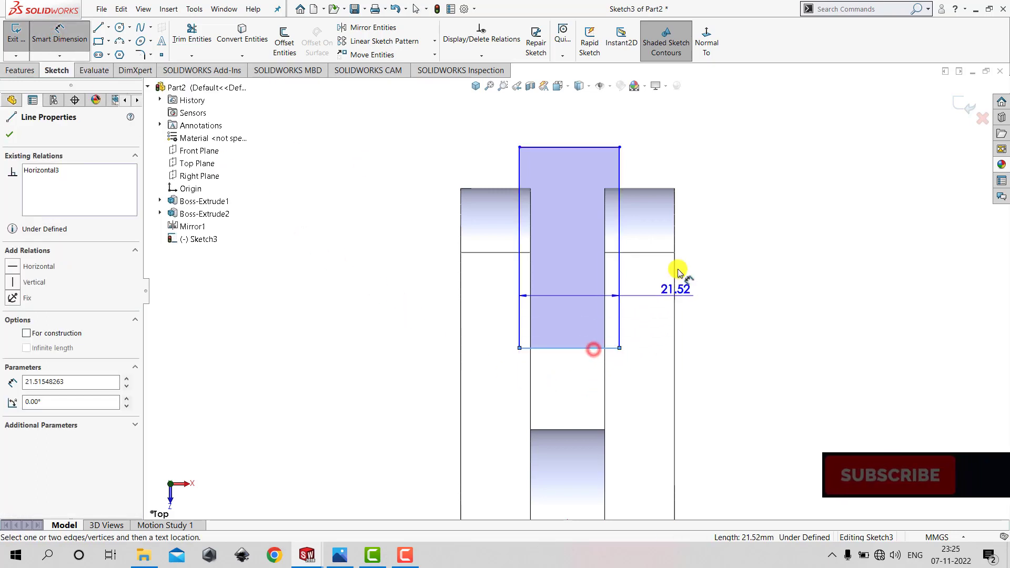
click(652, 253)
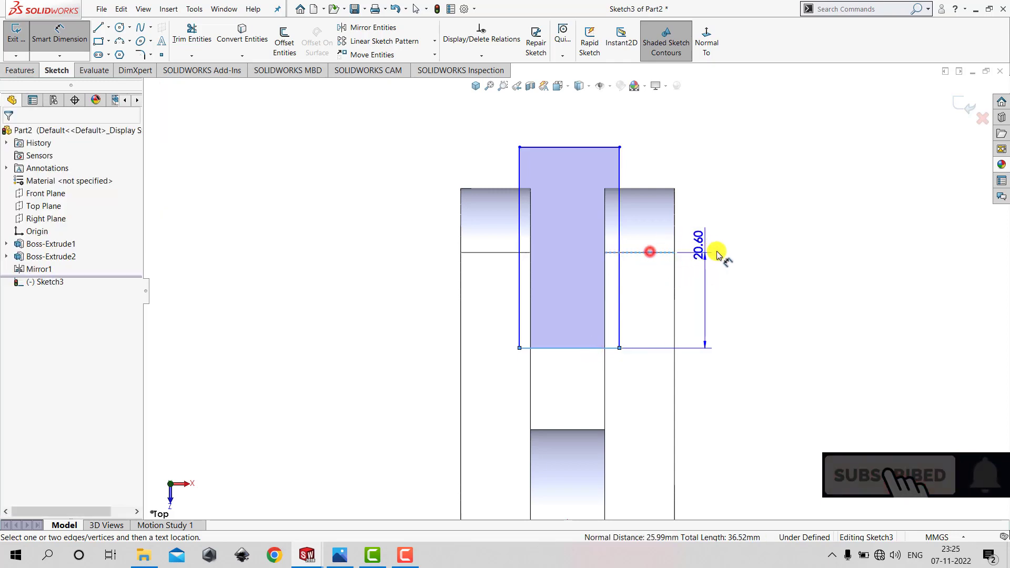
click(732, 296)
text(24)
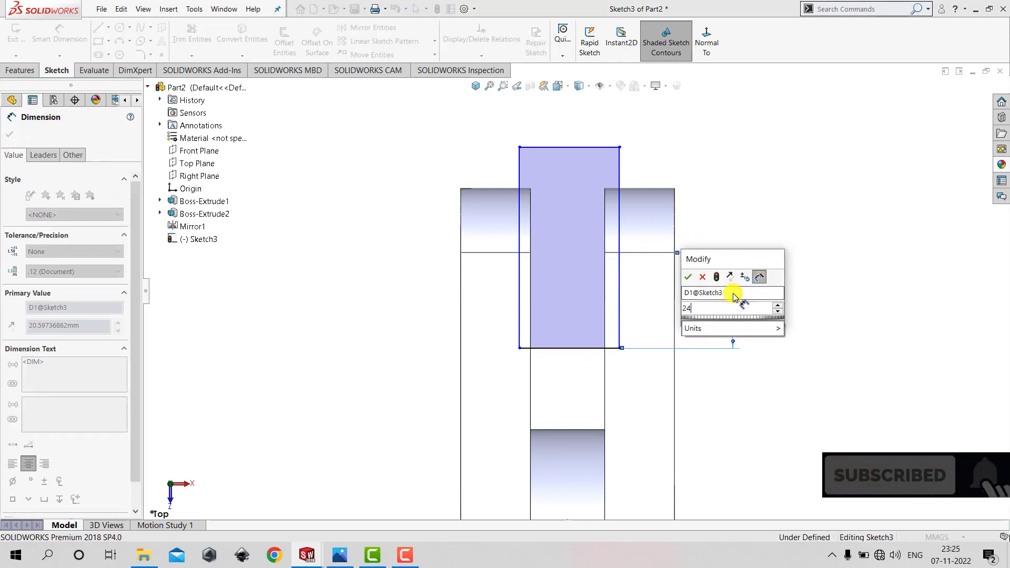
key(Return)
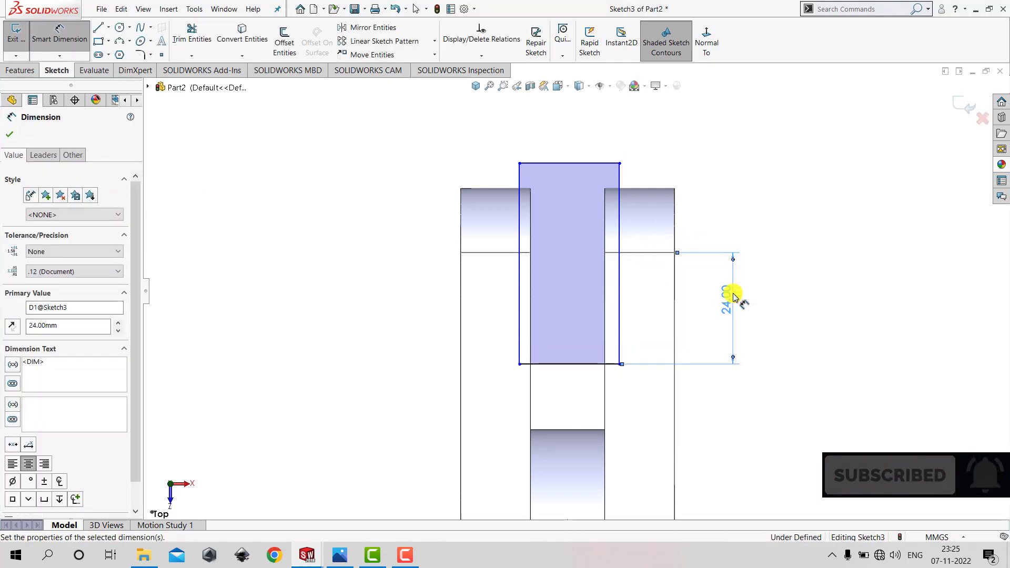
click(775, 294)
scroll(599, 203, up, 3)
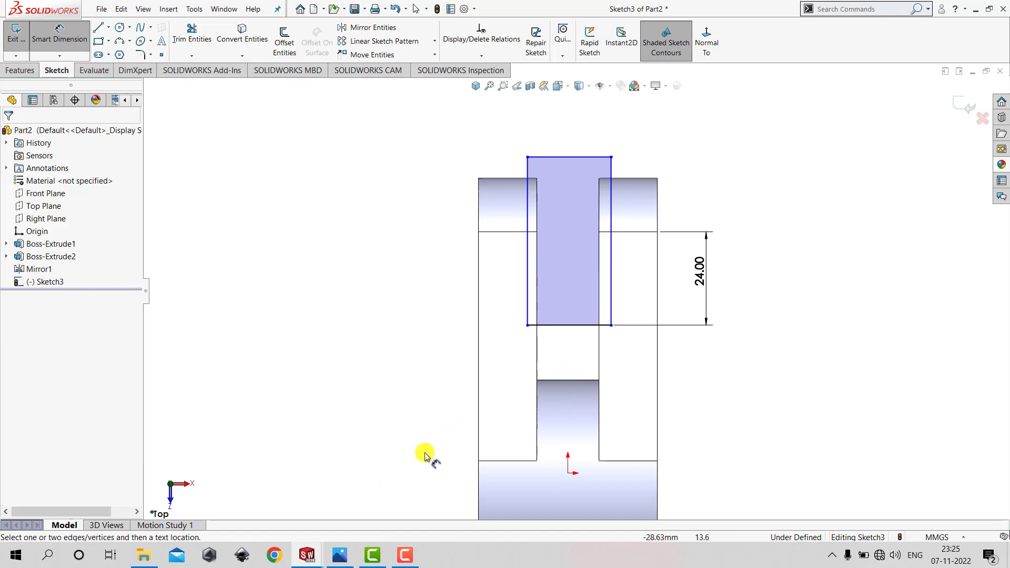
Check the fork gap on the reference drawing in Photos and set the rectangle's width to 22 mm
click(340, 555)
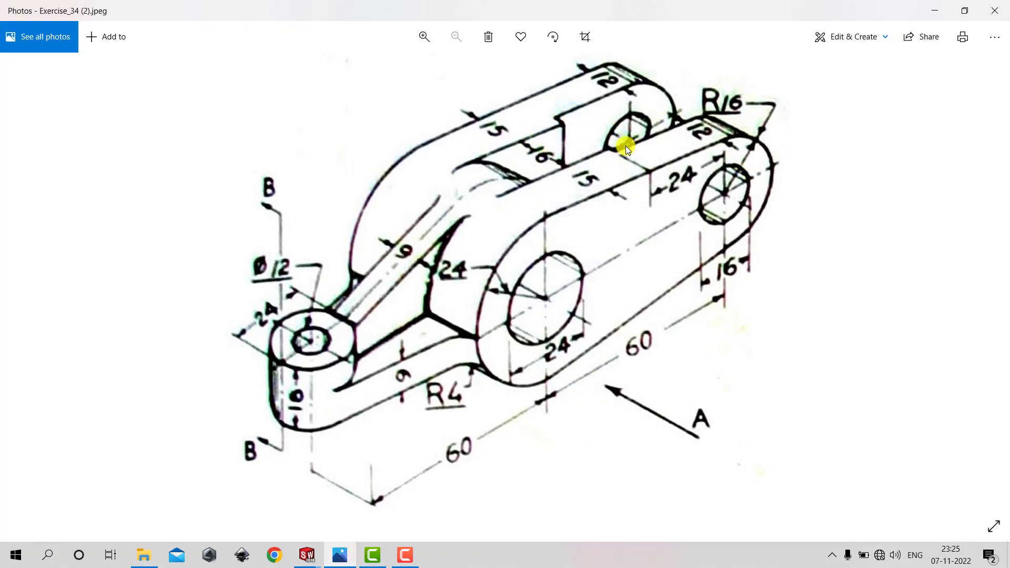
click(934, 10)
click(564, 326)
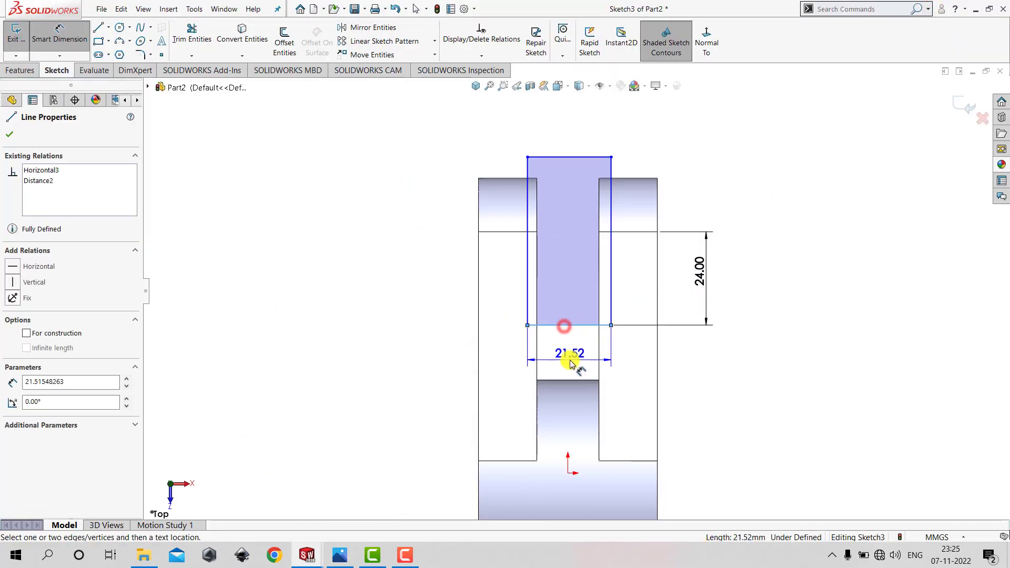
click(569, 360)
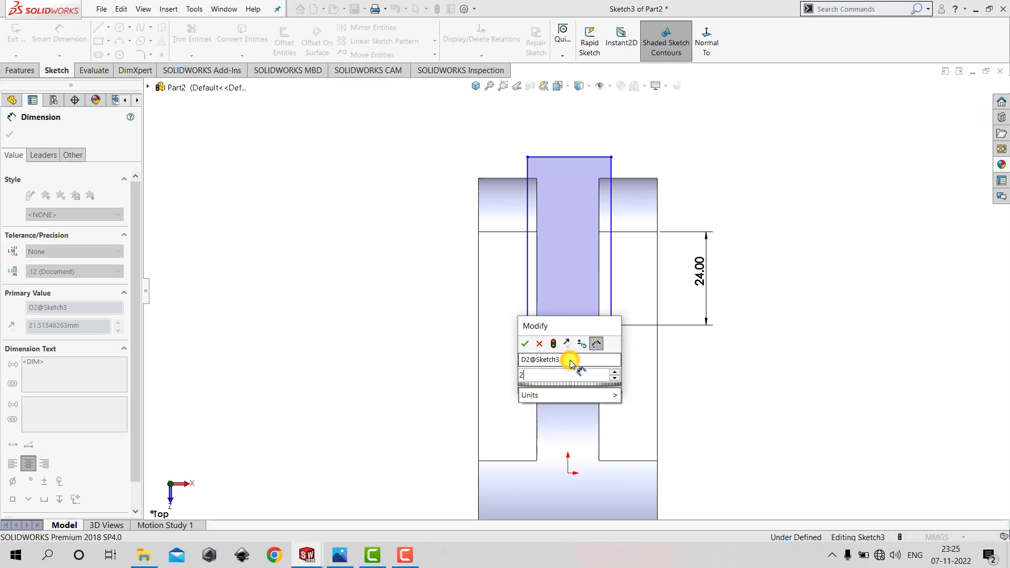
text(22)
key(Return)
click(695, 360)
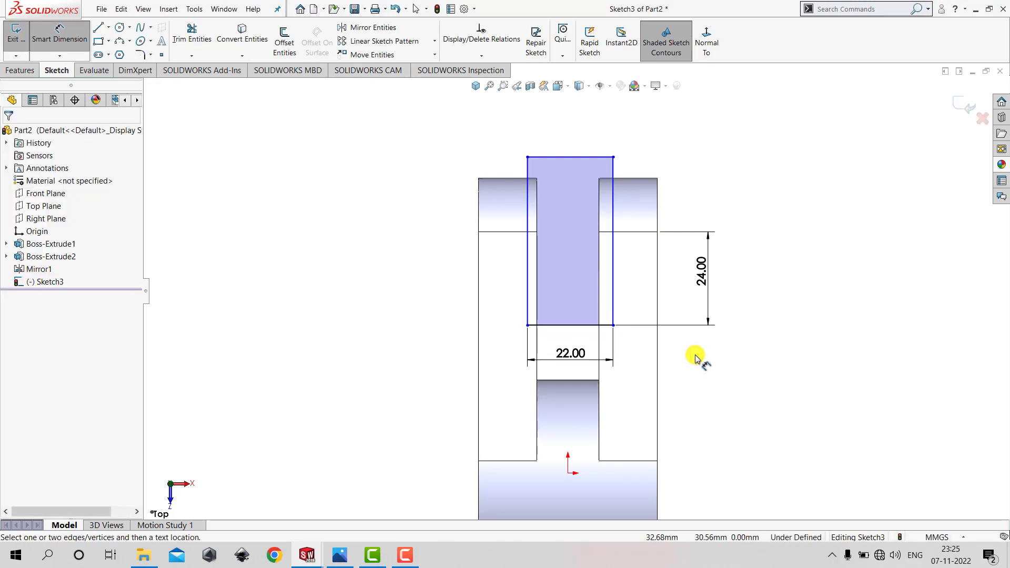
Set the rectangle's length to 45 mm and finish dimensioning
click(528, 261)
click(439, 261)
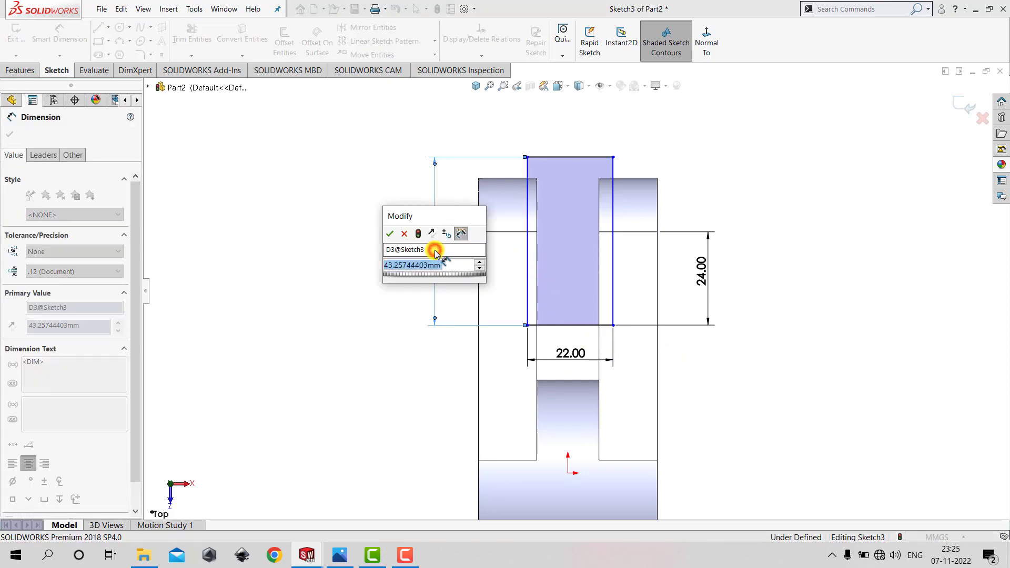
text(45)
key(Return)
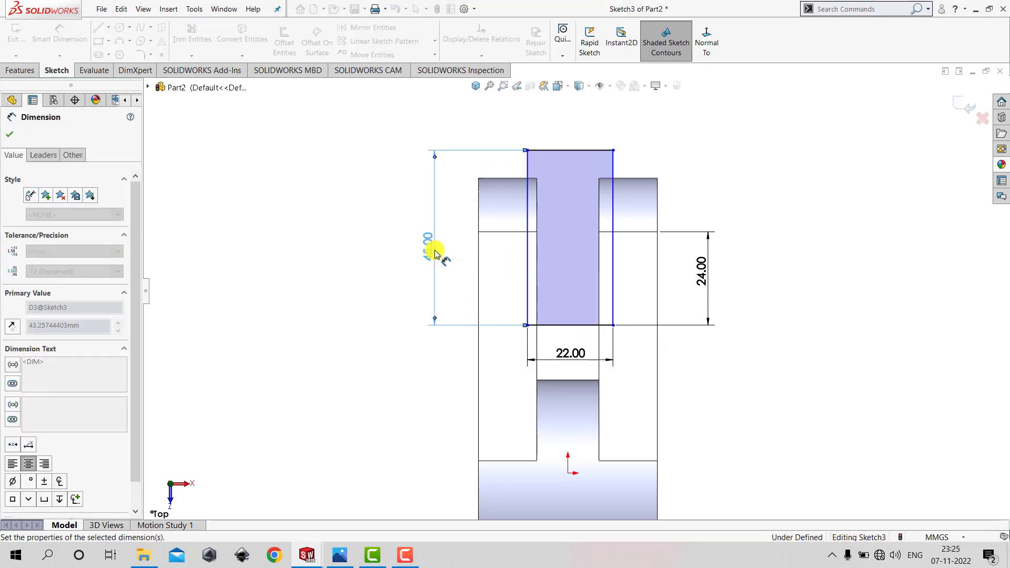
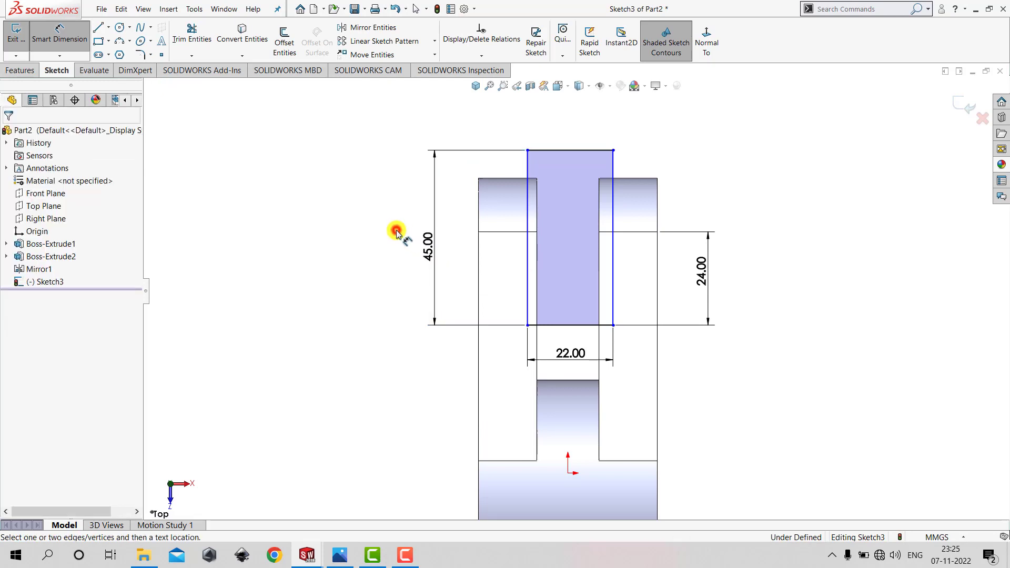
click(77, 42)
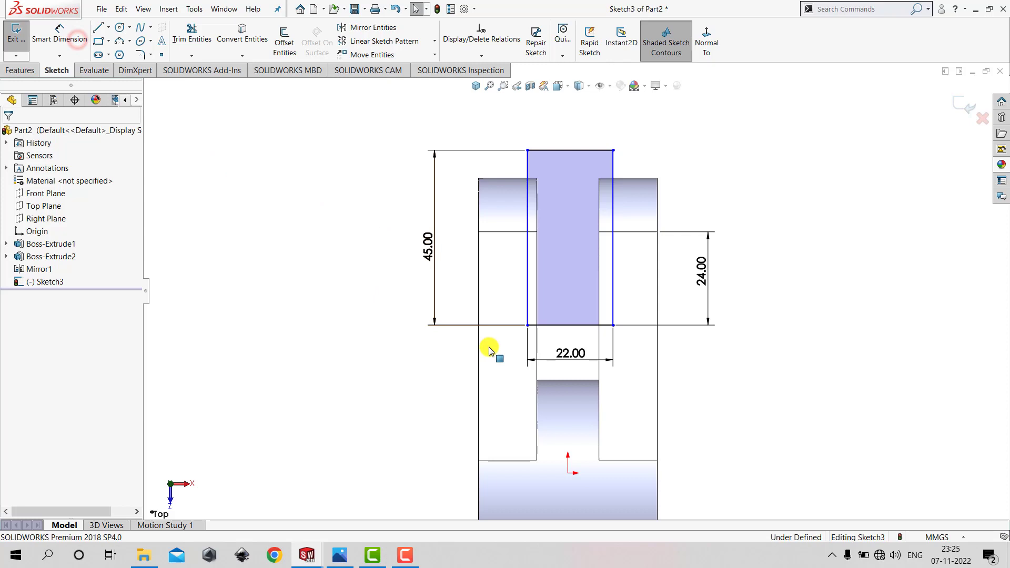
Centre the rectangle by adding a Vertical relation between the midpoint of its hub-side edge and the origin
click(570, 326)
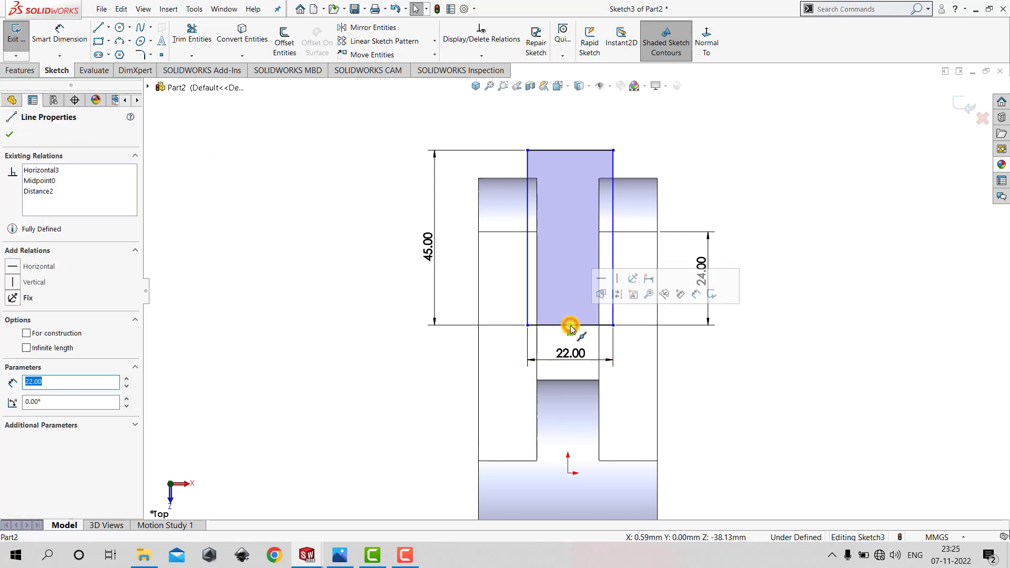
click(570, 326)
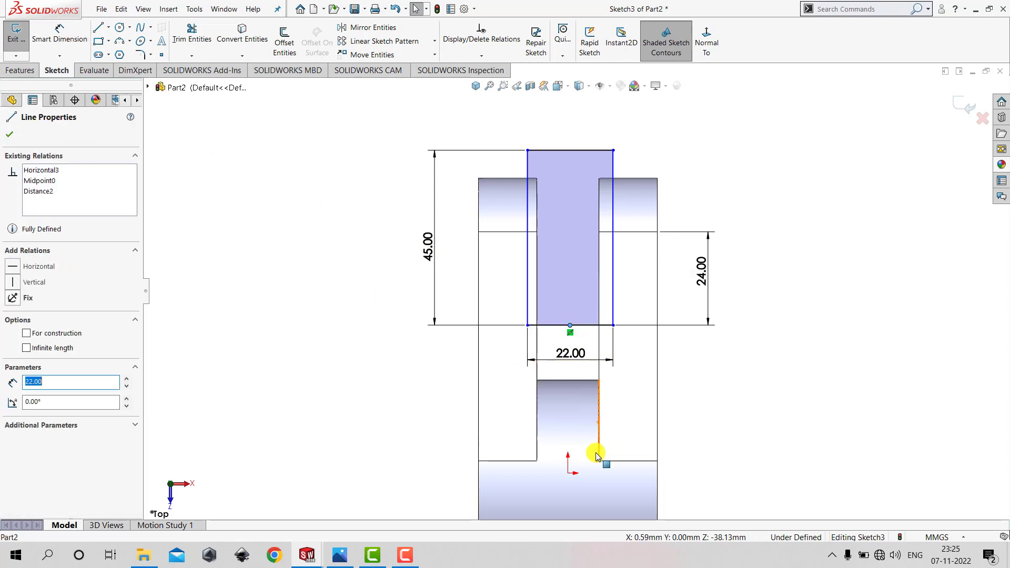
ctrl+click(568, 473)
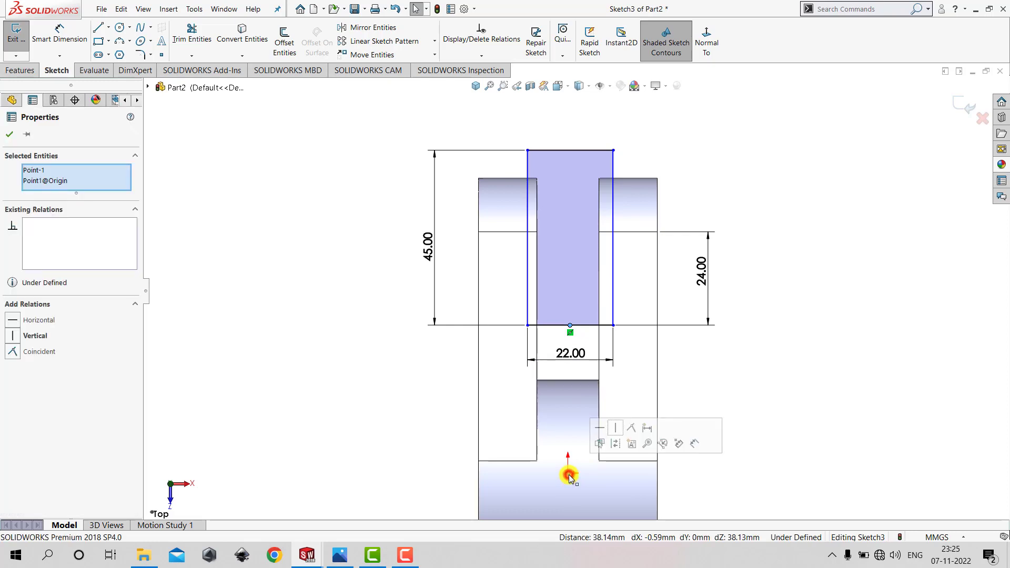
click(615, 429)
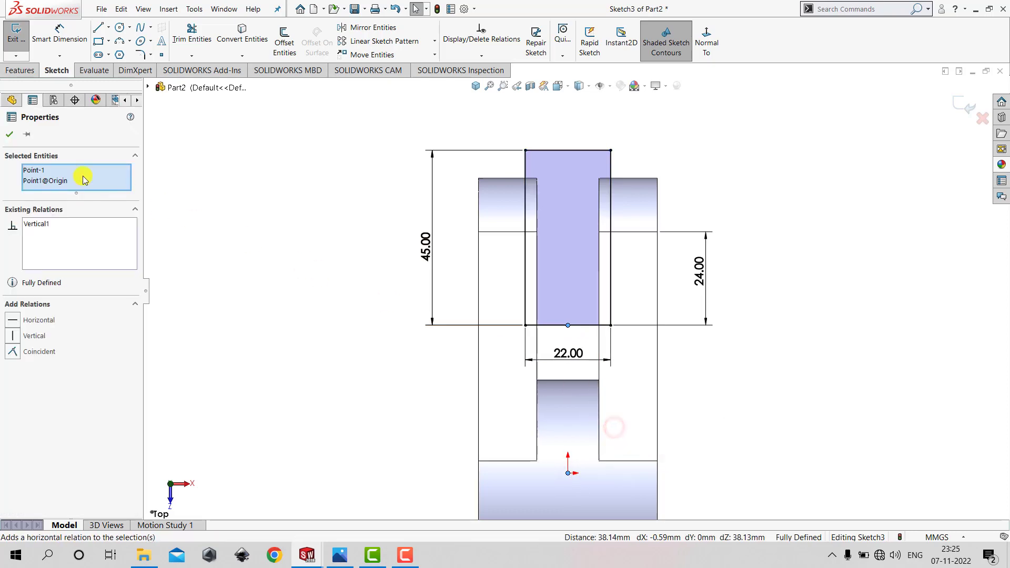
click(9, 135)
click(341, 220)
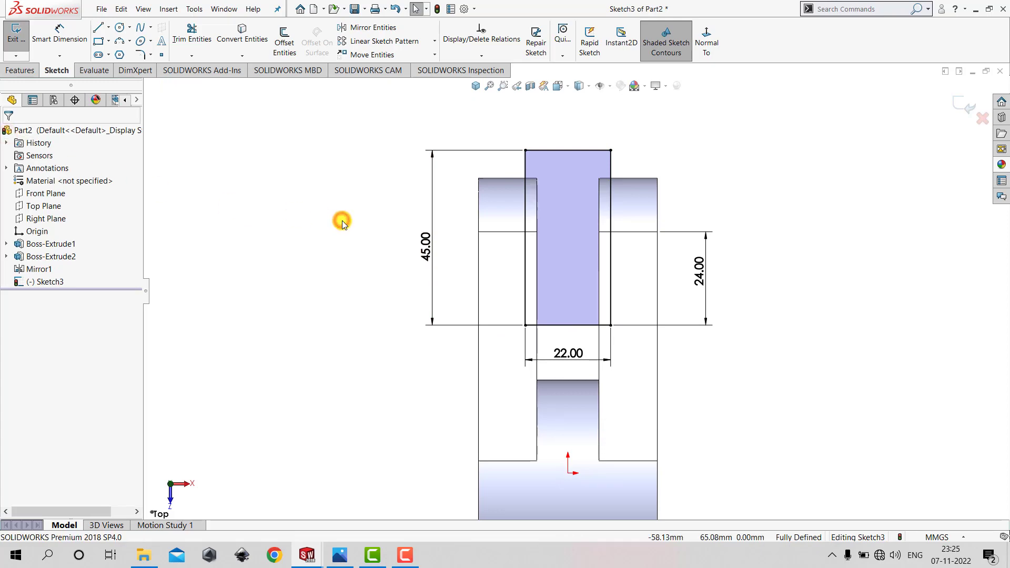
Exit the rectangle sketch and cut-extrude it with Through All - Both to form the recess between the fork arms
click(475, 86)
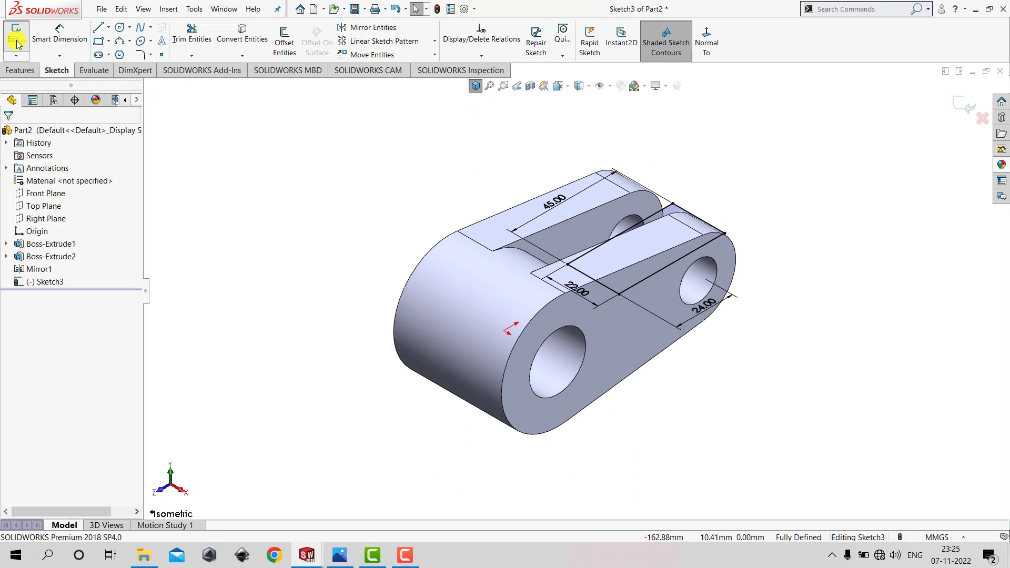
click(16, 39)
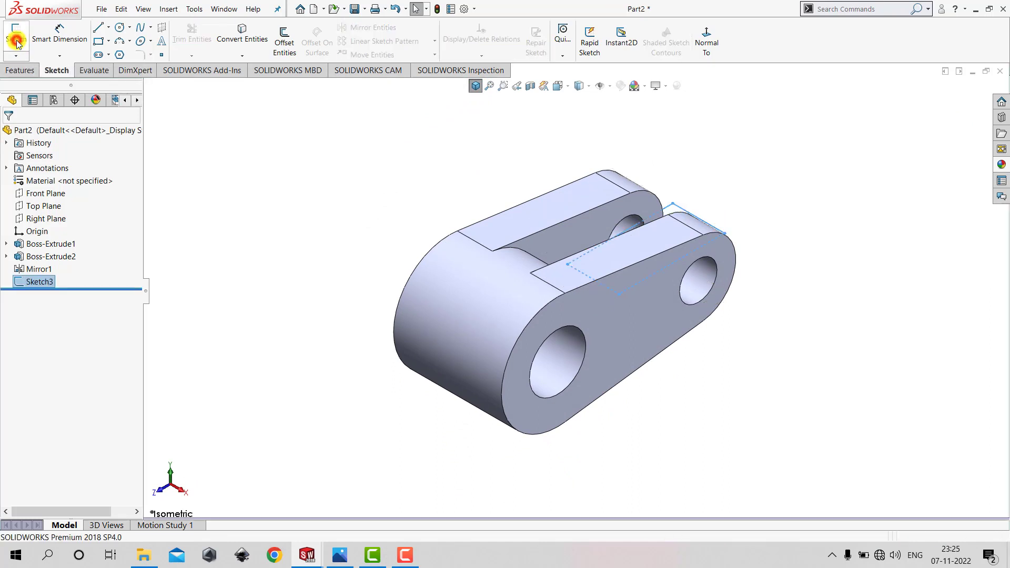
click(21, 70)
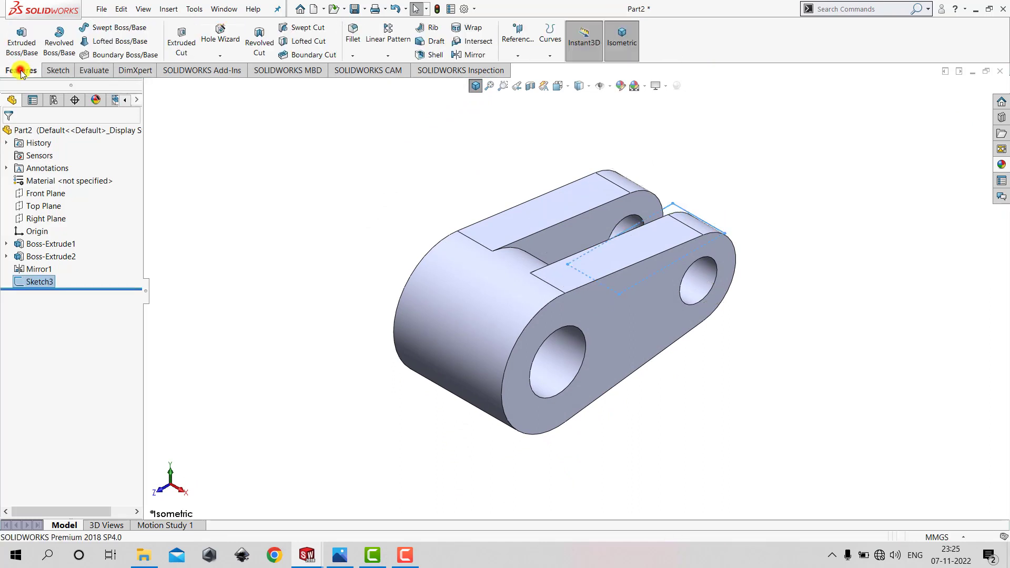
click(189, 45)
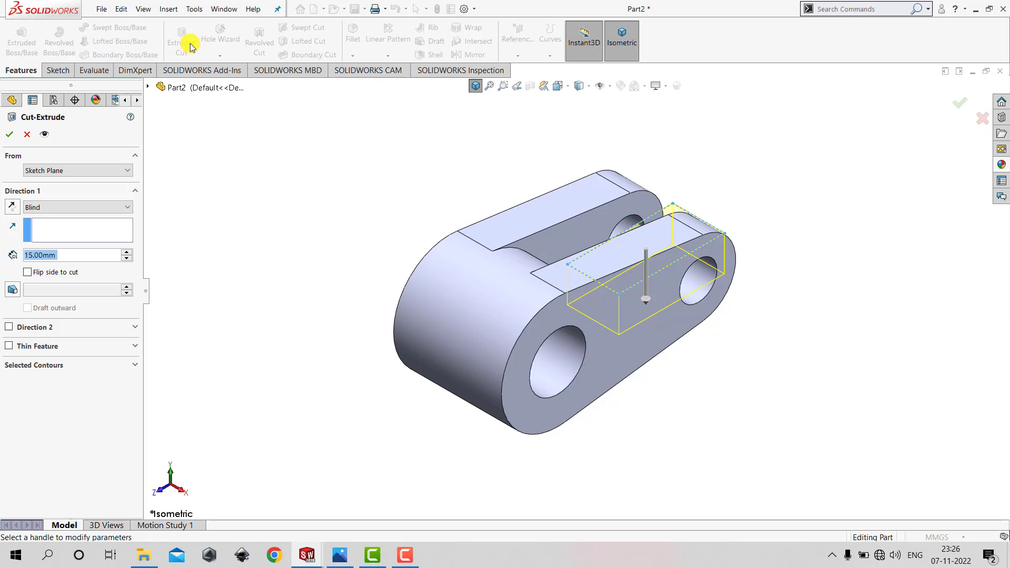
scroll(694, 200, down, 2)
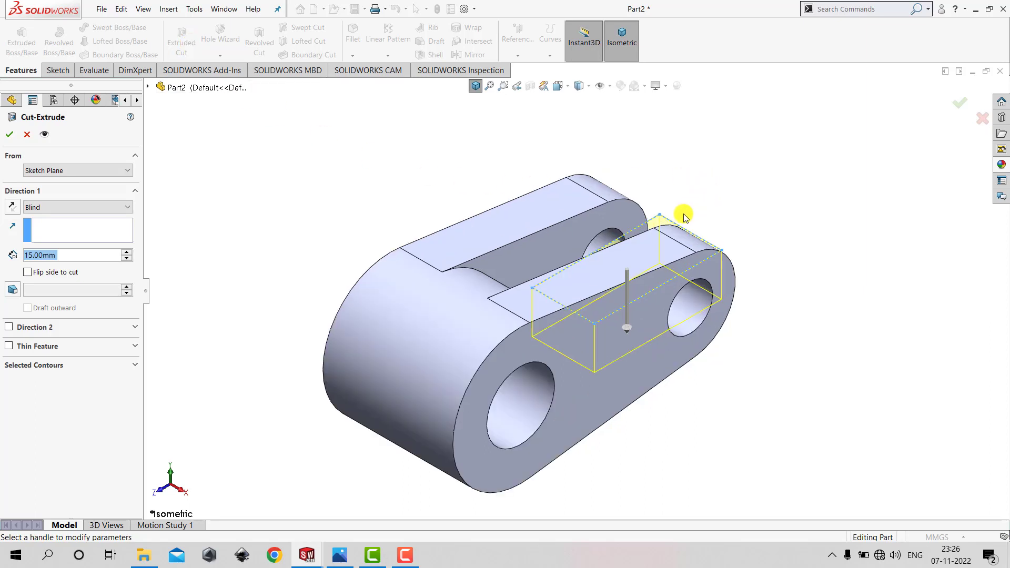
click(78, 208)
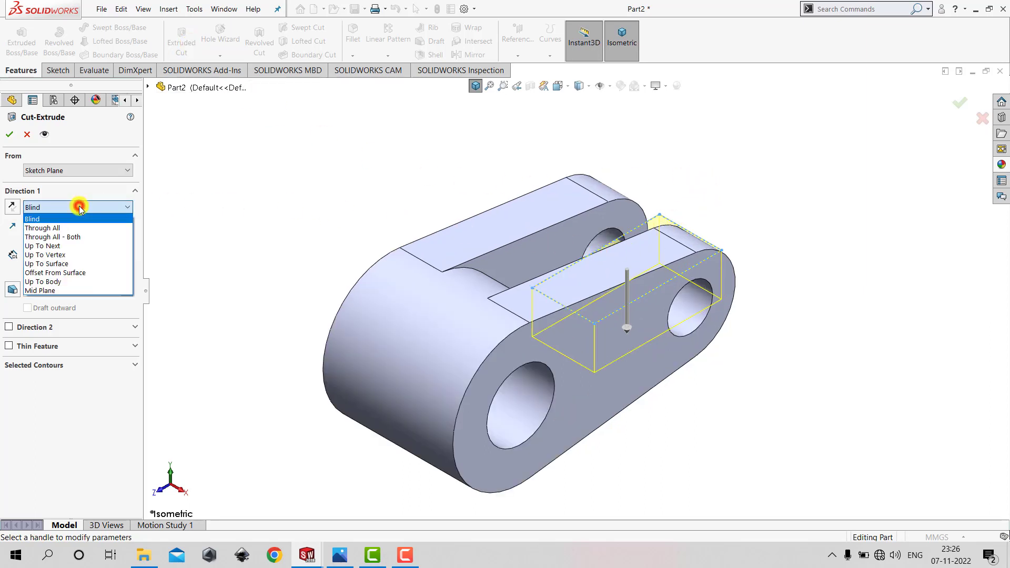
click(78, 237)
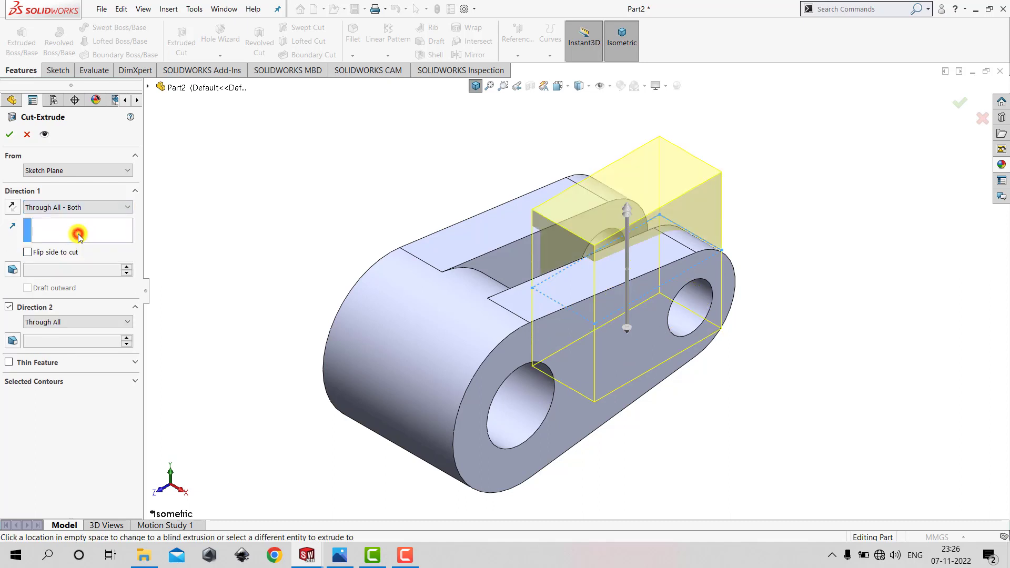
click(9, 136)
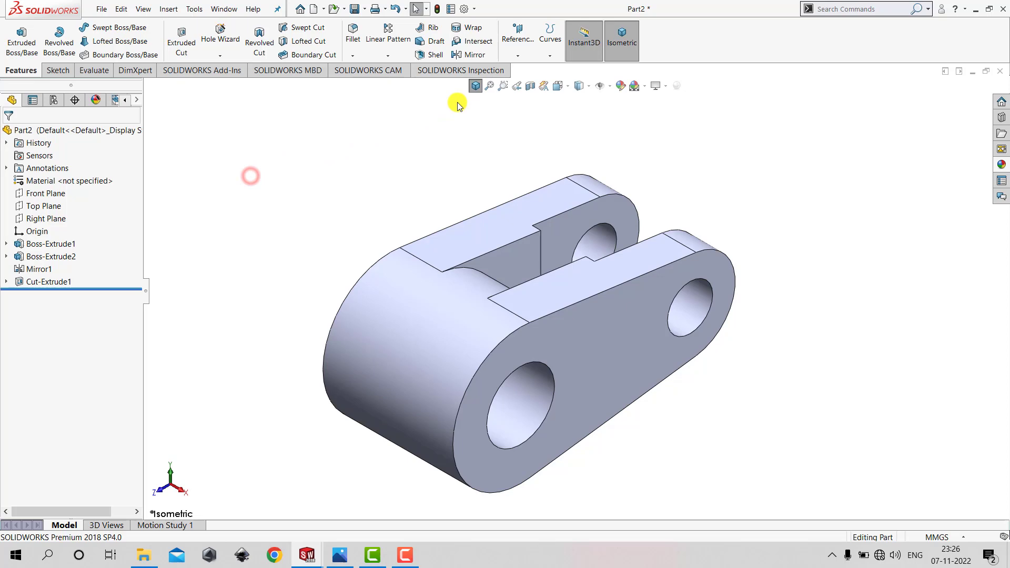
click(475, 86)
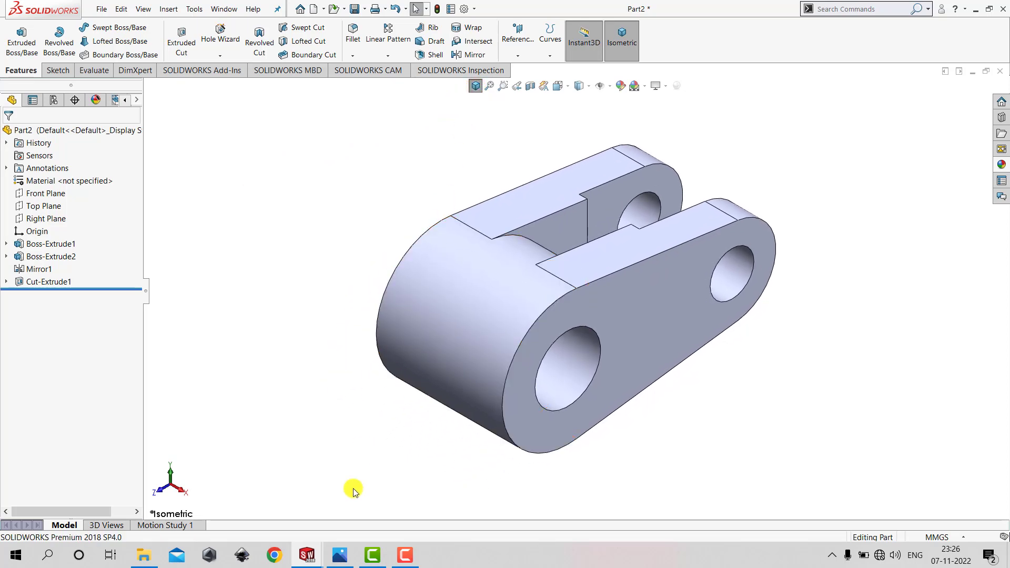
Check the reference drawing in Photos, return to SOLIDWORKS and start a new sketch on the Top Plane, viewed normal to it
click(340, 554)
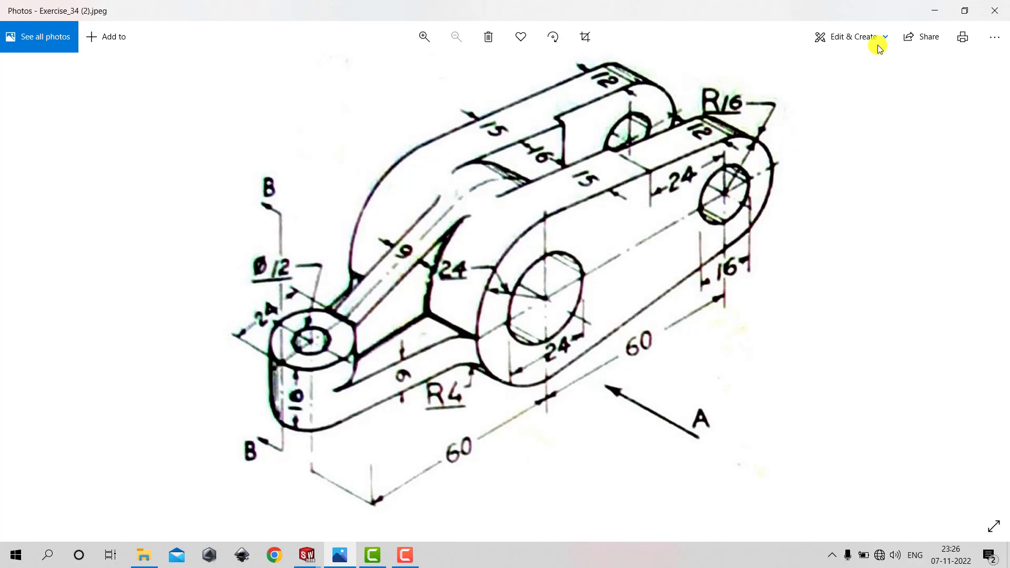
click(926, 9)
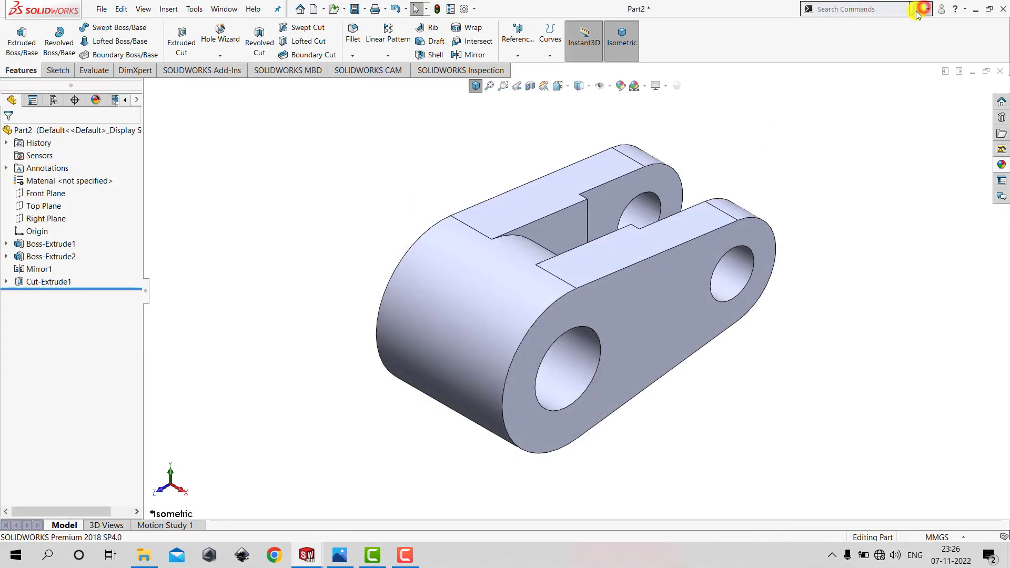
click(59, 72)
click(15, 36)
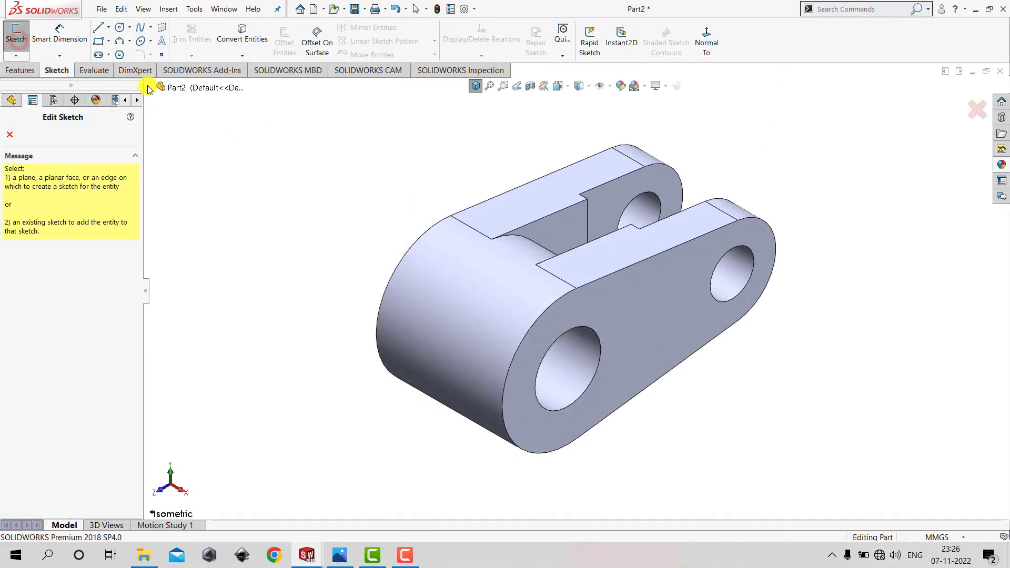
click(194, 164)
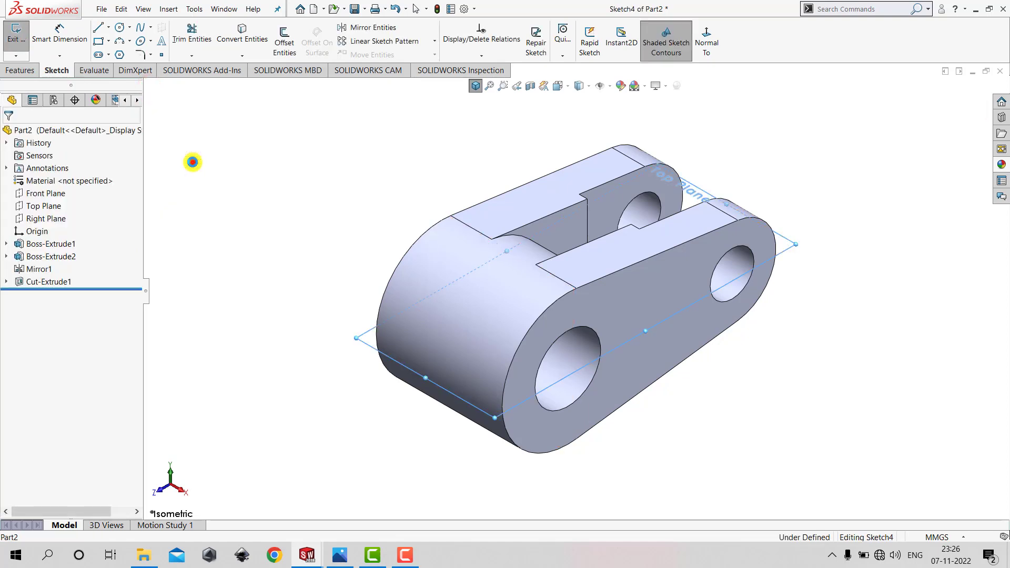
click(711, 45)
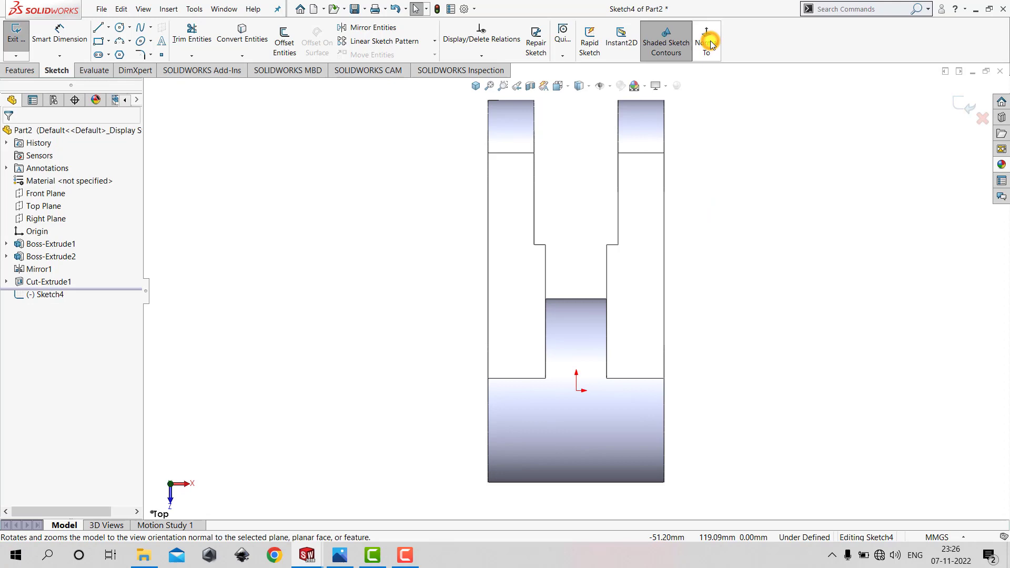
Consult the lever end on the drawing in Photos and sketch a circle of about 10.7 mm radius beyond the hub, aligned with the origin
click(340, 555)
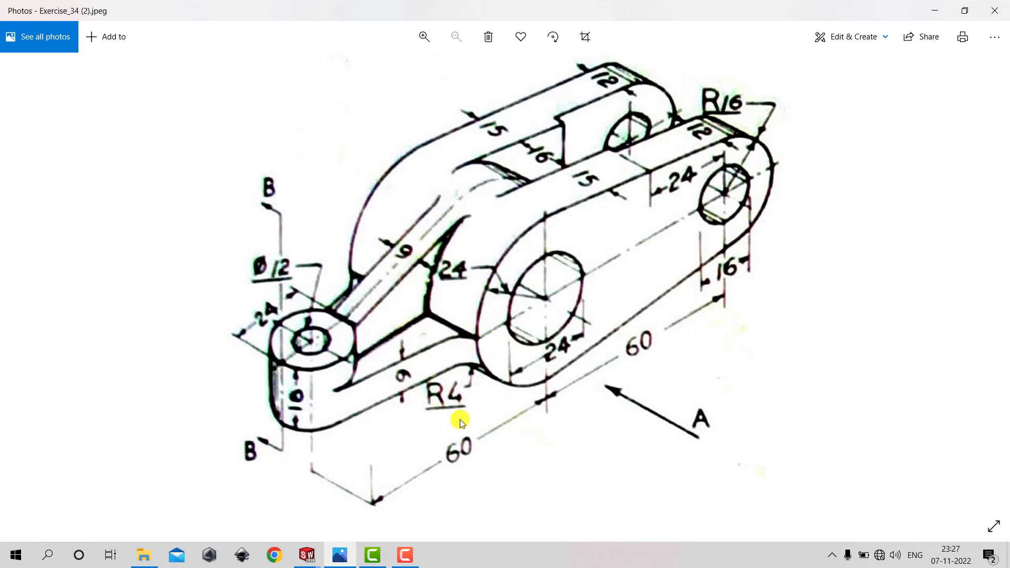
click(935, 10)
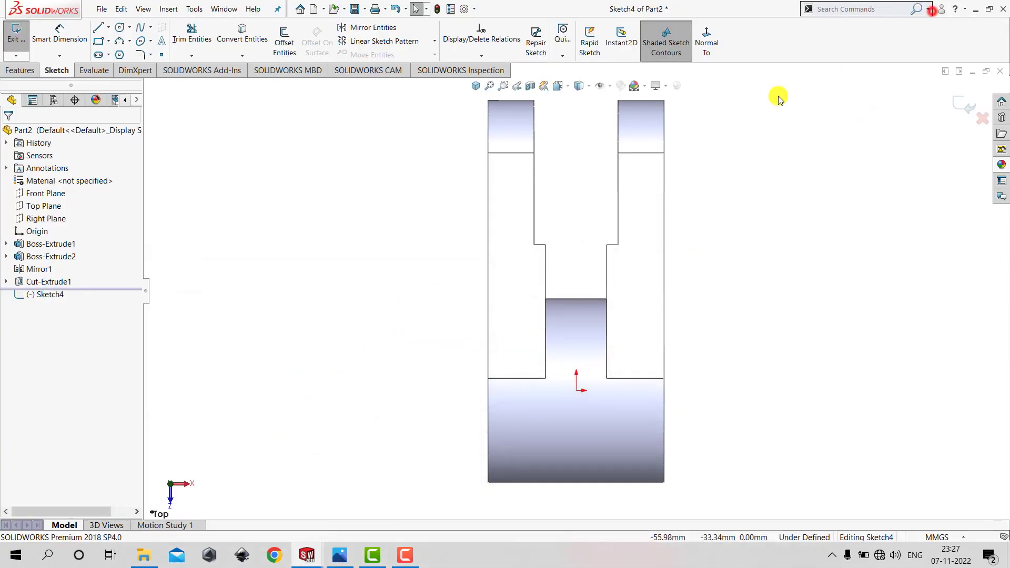
click(118, 27)
scroll(552, 279, up, 3)
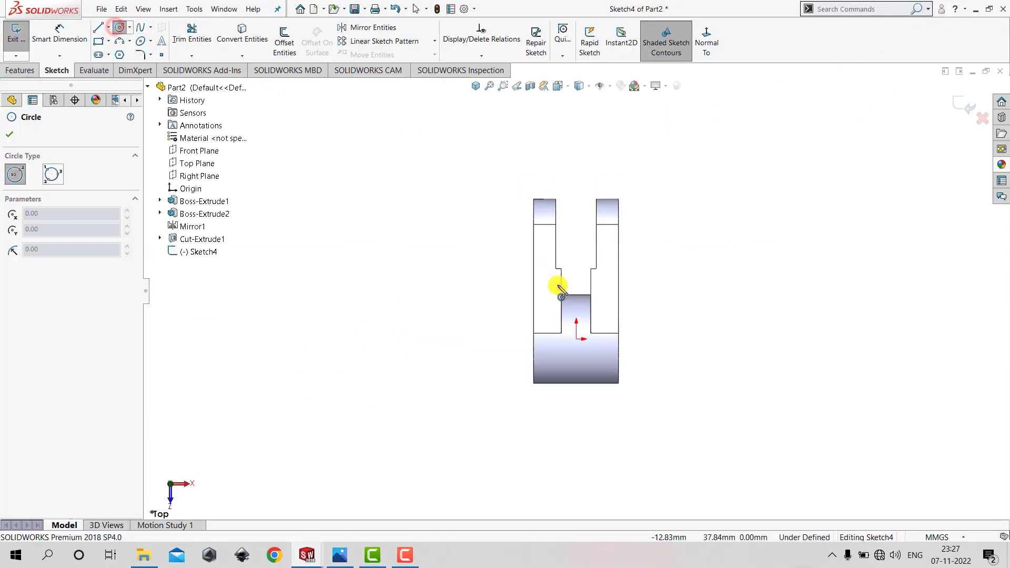
click(568, 454)
click(583, 470)
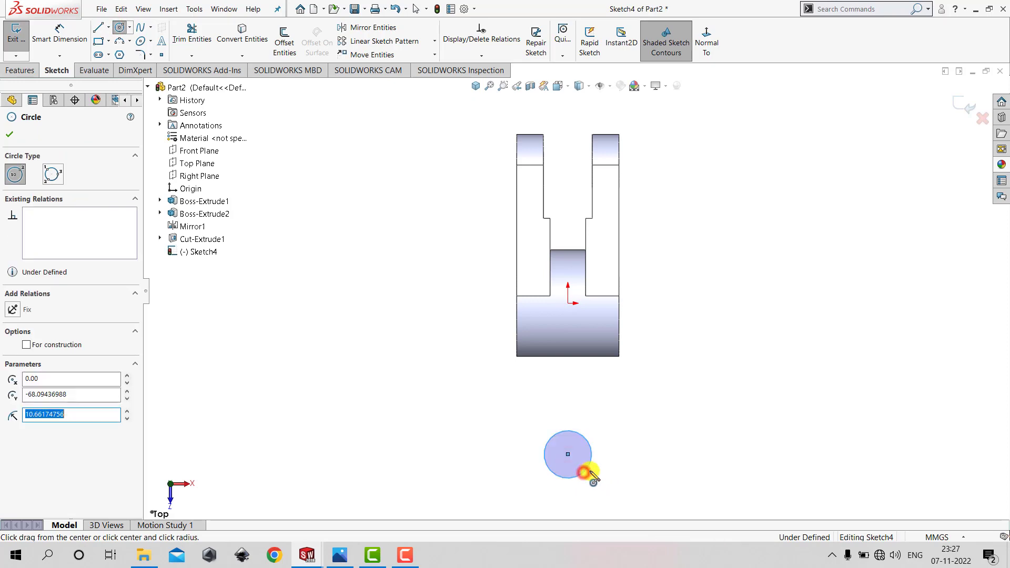
key(Escape)
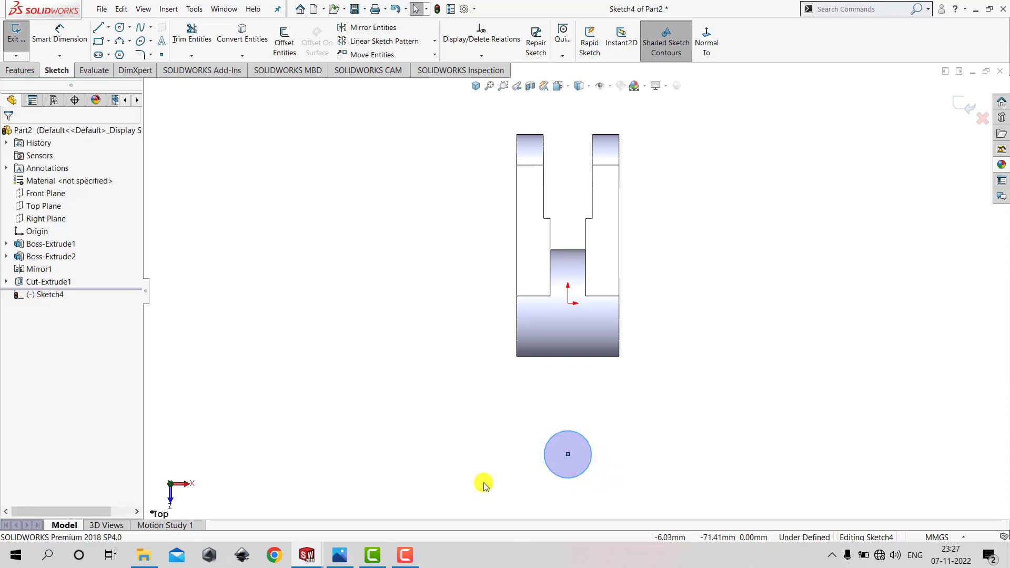
Glance at the reference drawing again and dimension the circle's diameter as 24 mm
click(339, 555)
click(339, 555)
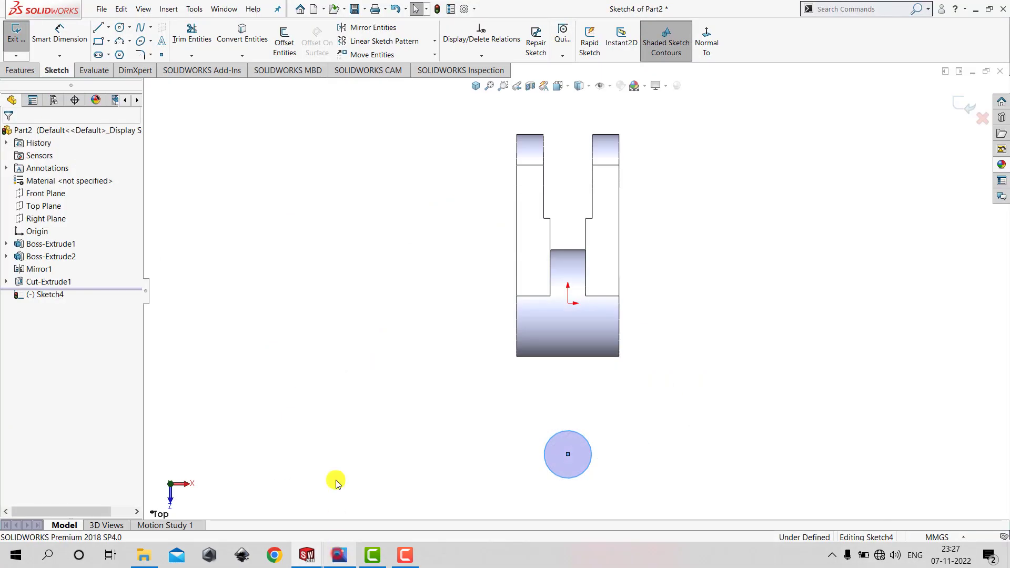
click(72, 35)
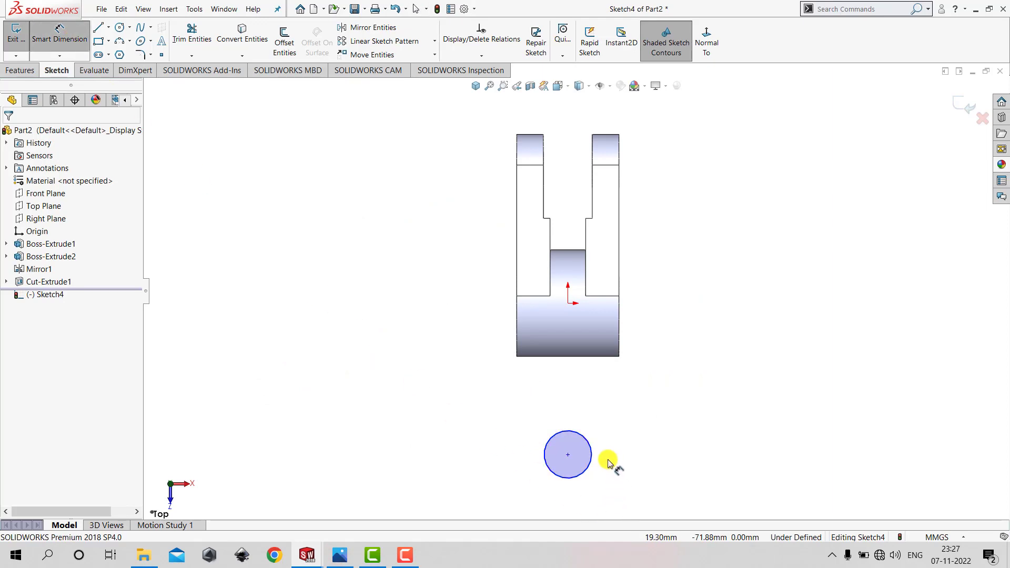
click(592, 451)
click(721, 456)
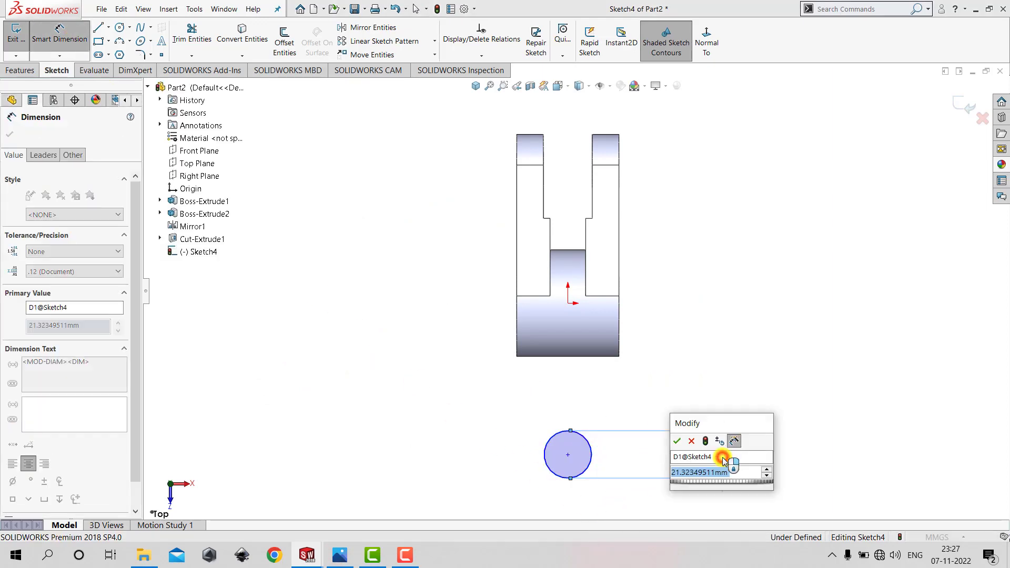
text(24)
key(Return)
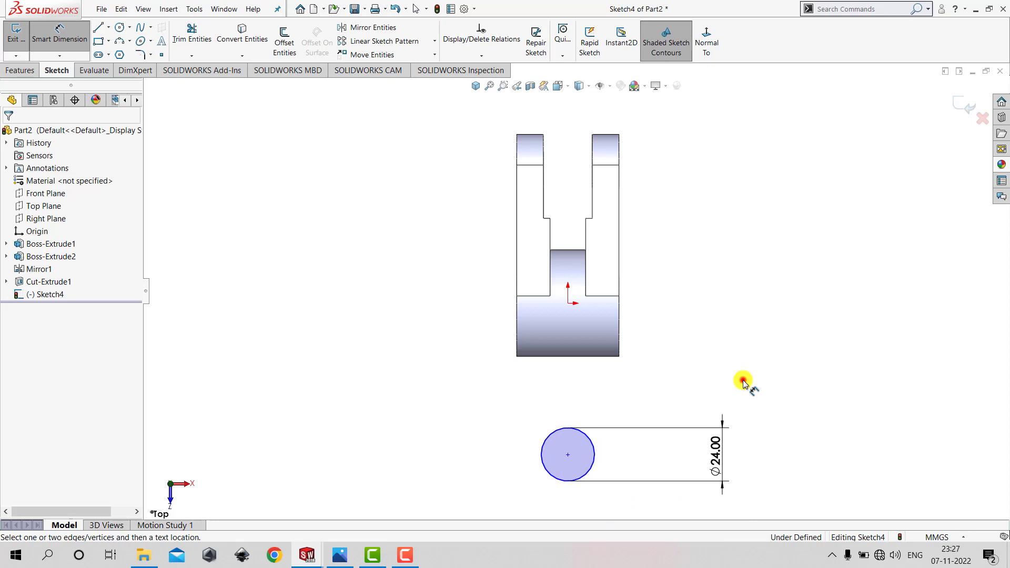
Dimension the distance from the origin to the circle's centre as 60 mm and finish dimensioning
click(568, 303)
click(570, 455)
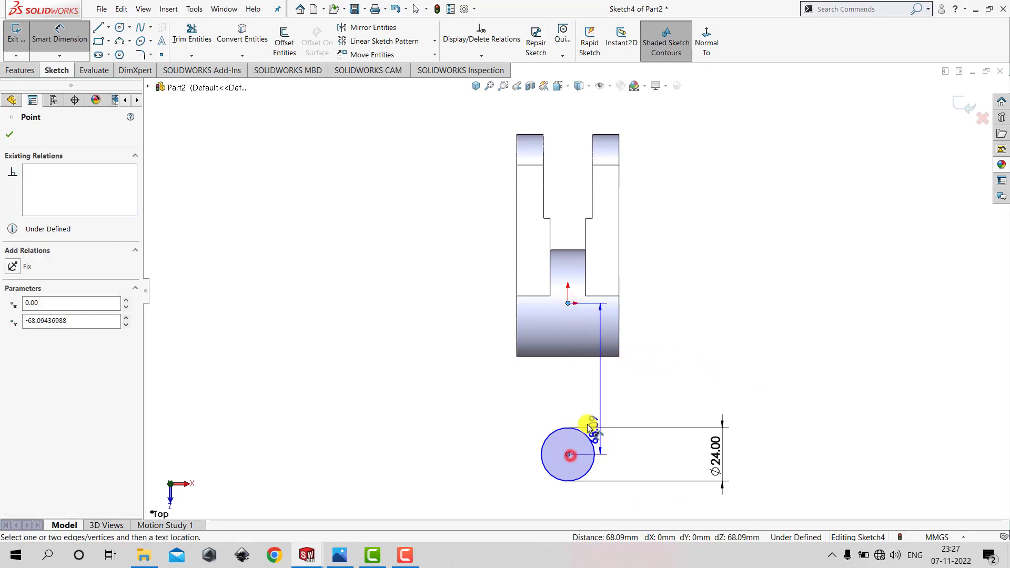
click(436, 378)
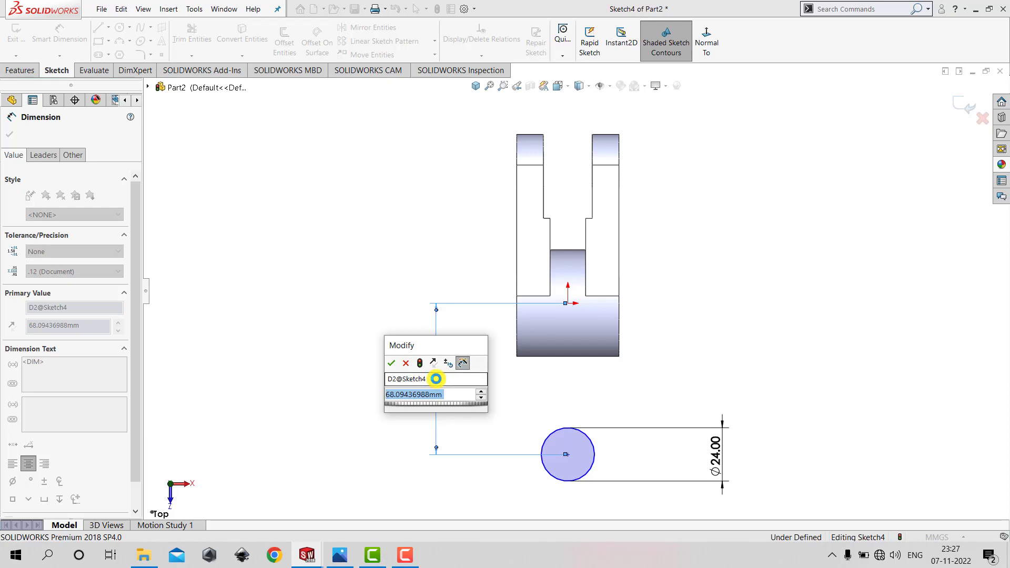
text(60)
key(Return)
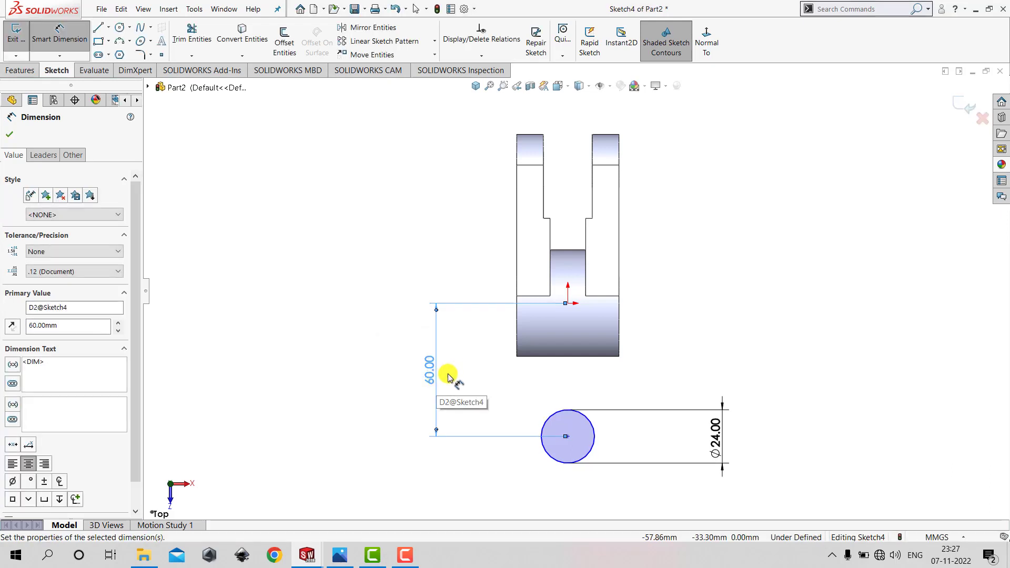
click(450, 374)
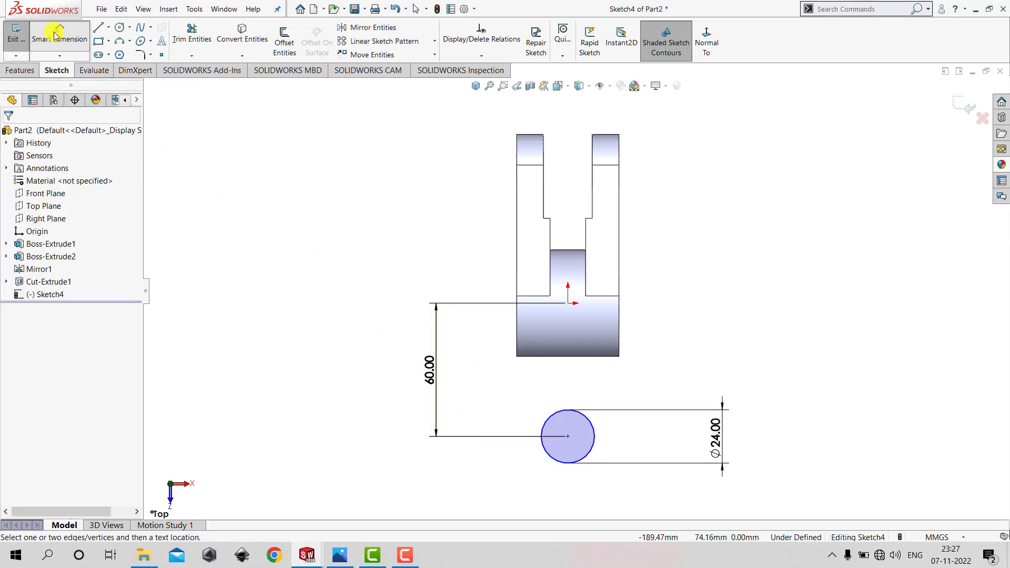
click(55, 36)
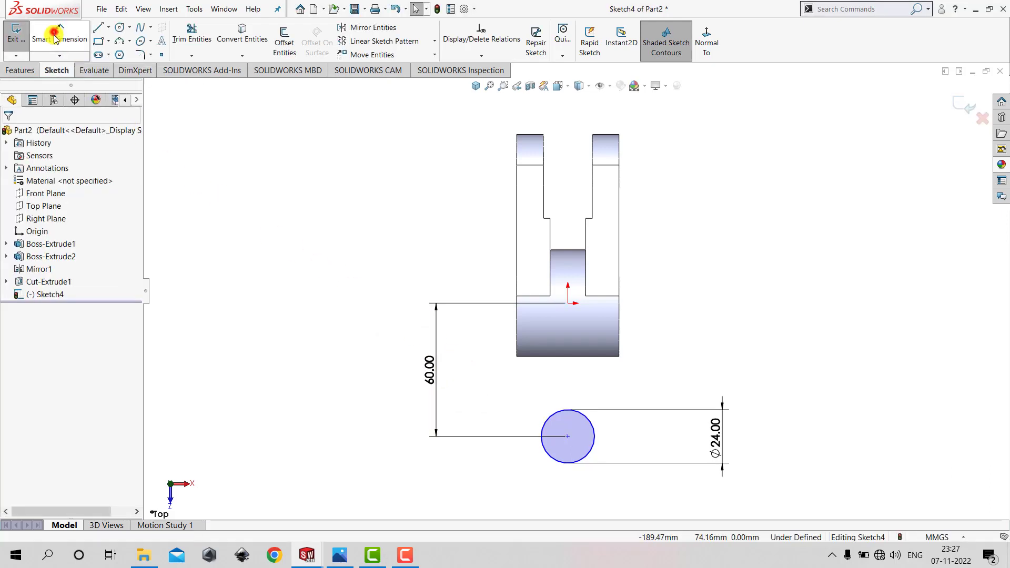
Add a Vertical relation between the circle's centre and the origin
click(568, 438)
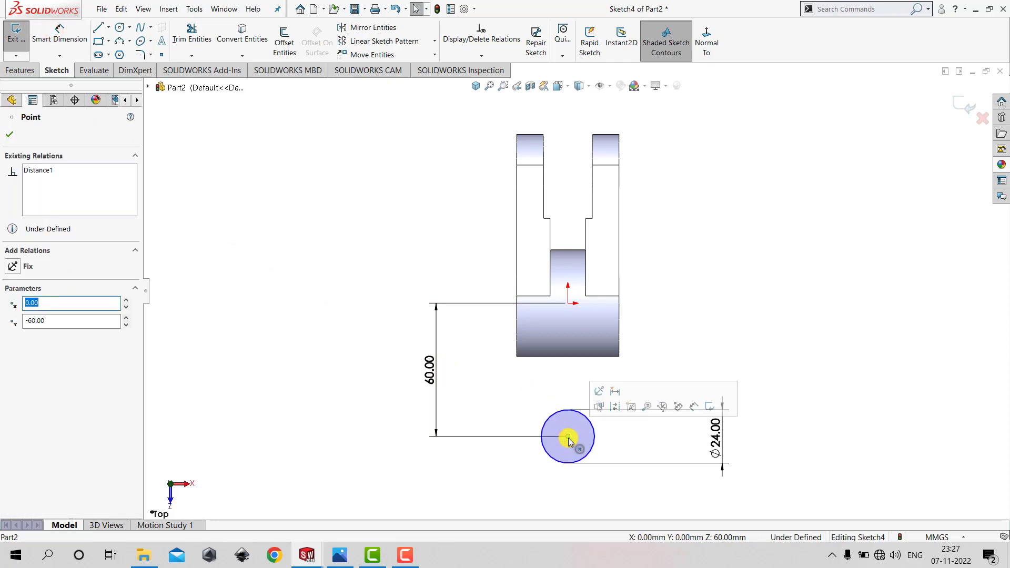
ctrl+click(567, 304)
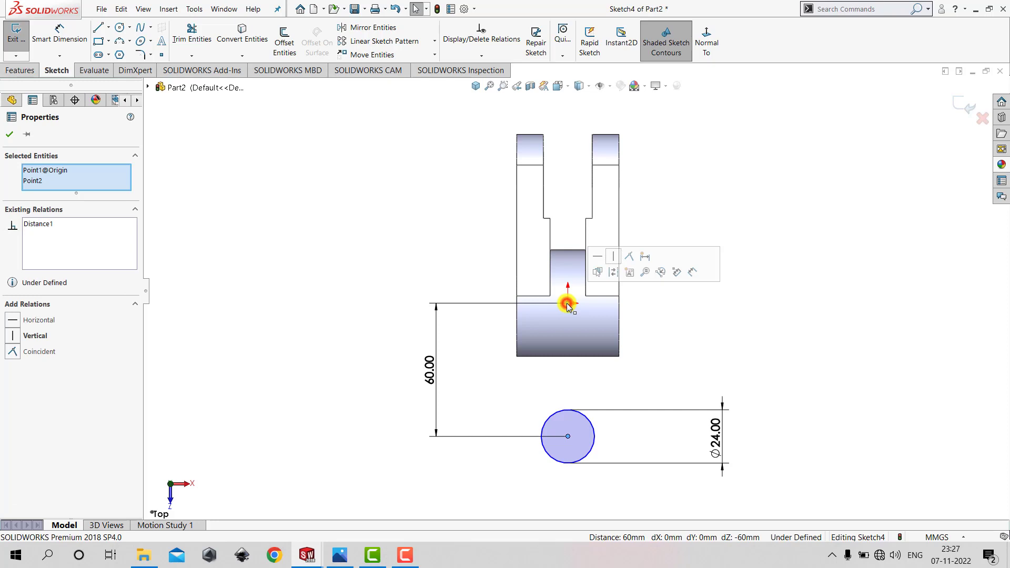
click(614, 257)
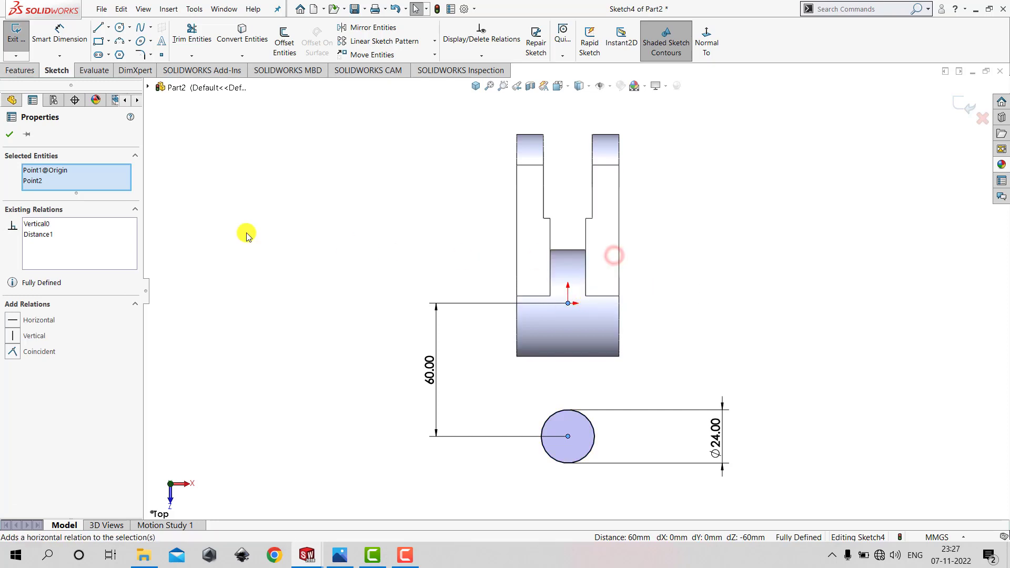
click(9, 137)
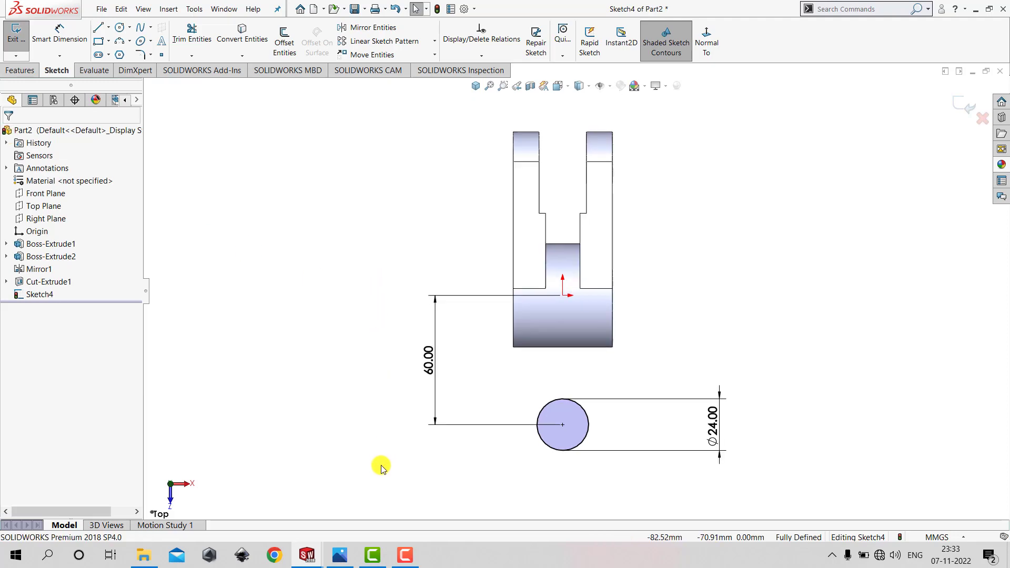
Consult the lever arm on the drawing in Photos and sketch a slanted line about 38 mm long from the circle's right side to the hub's edge
click(340, 555)
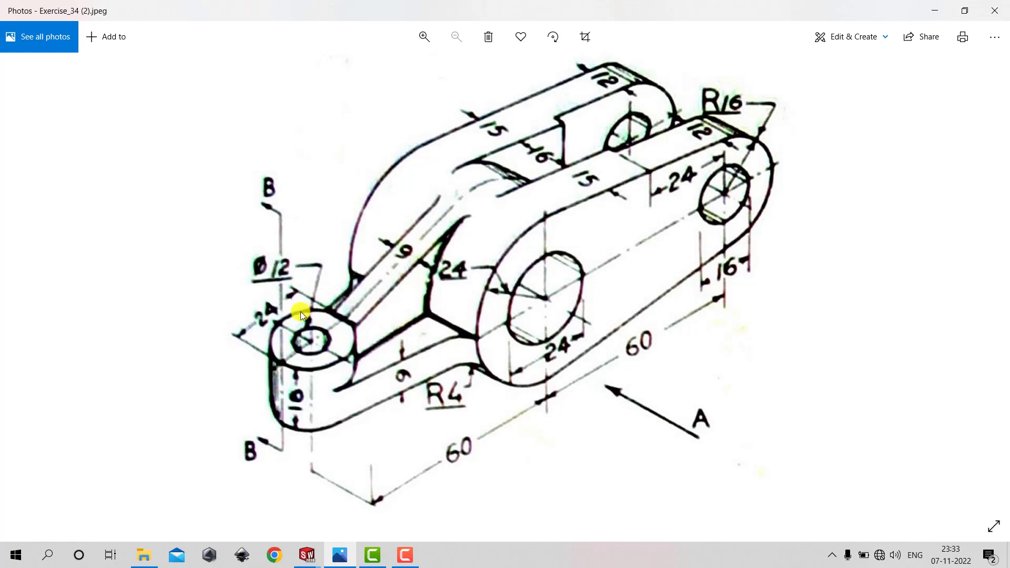
click(944, 11)
click(99, 27)
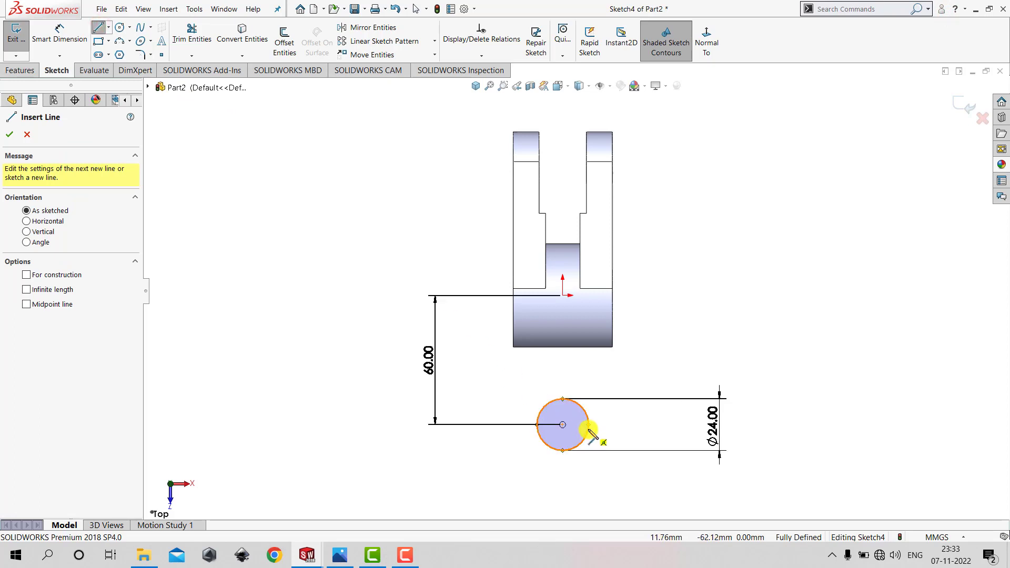
click(588, 429)
click(601, 347)
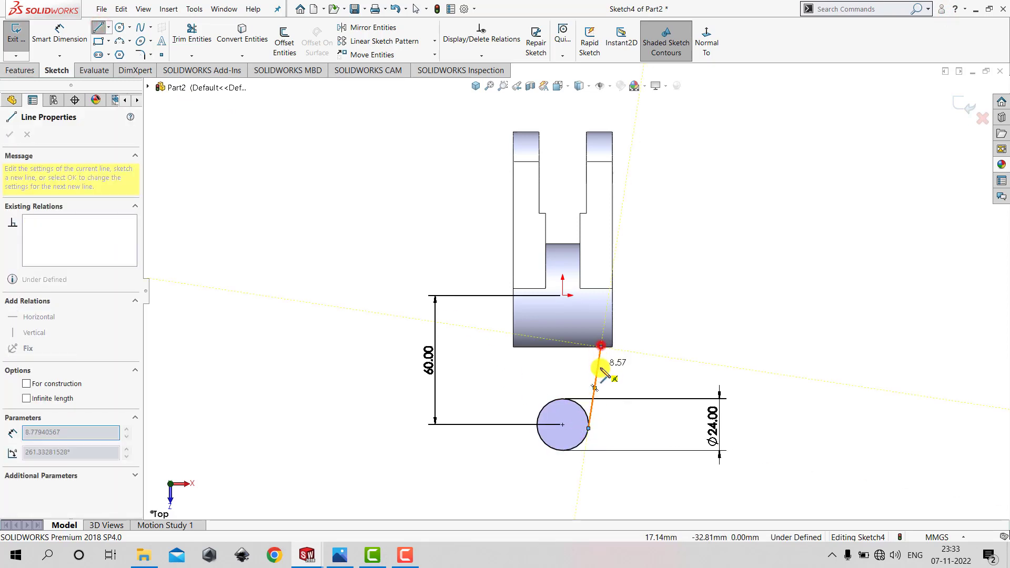
key(Escape)
Sketch a matching slanted line about 38 mm long from the circle's left side to the hub's edge
click(101, 31)
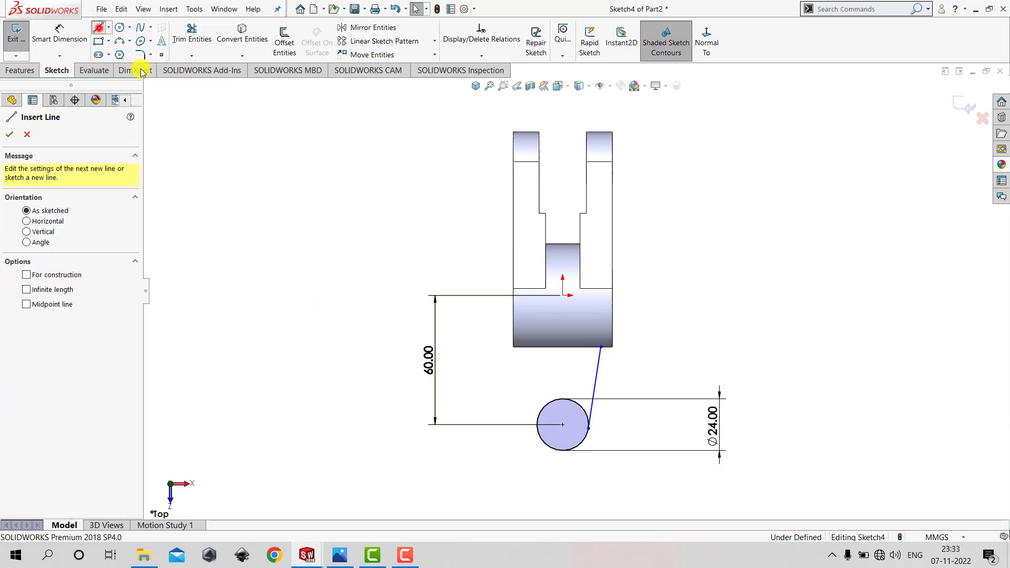
click(536, 426)
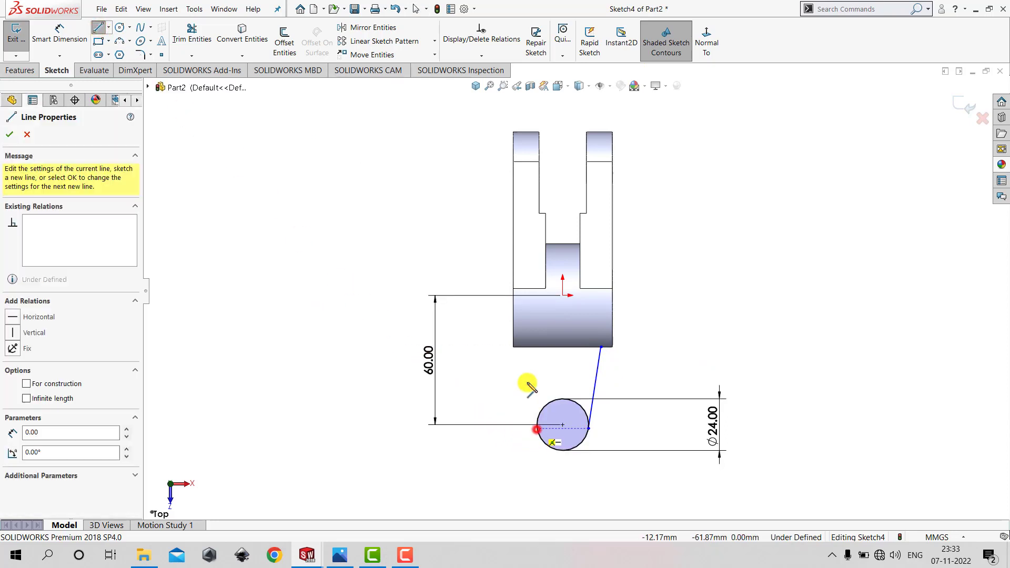
click(526, 347)
key(Escape)
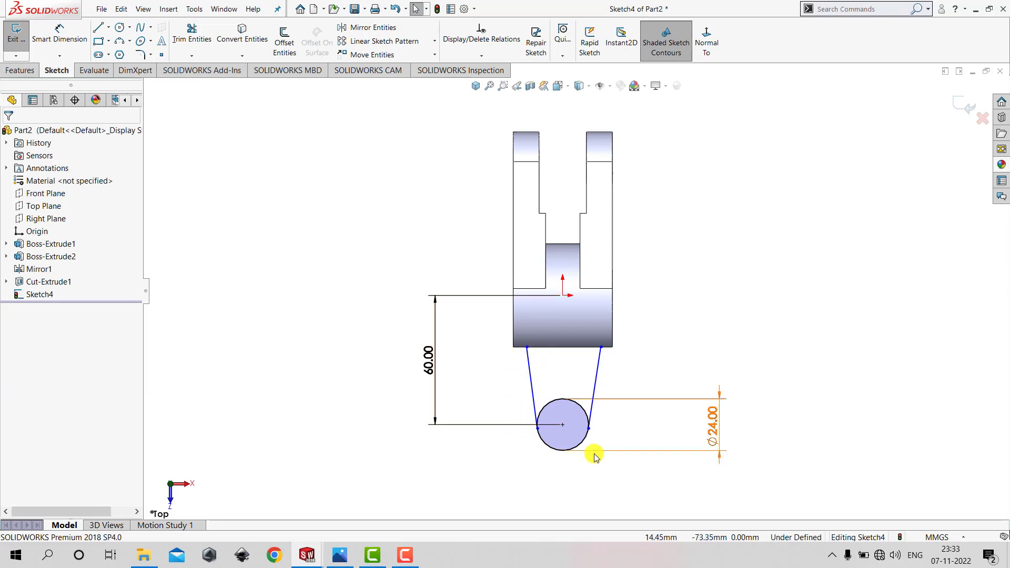
Add a Tangent relation between the left slanted line and the circle
scroll(583, 450, down, 3)
click(510, 361)
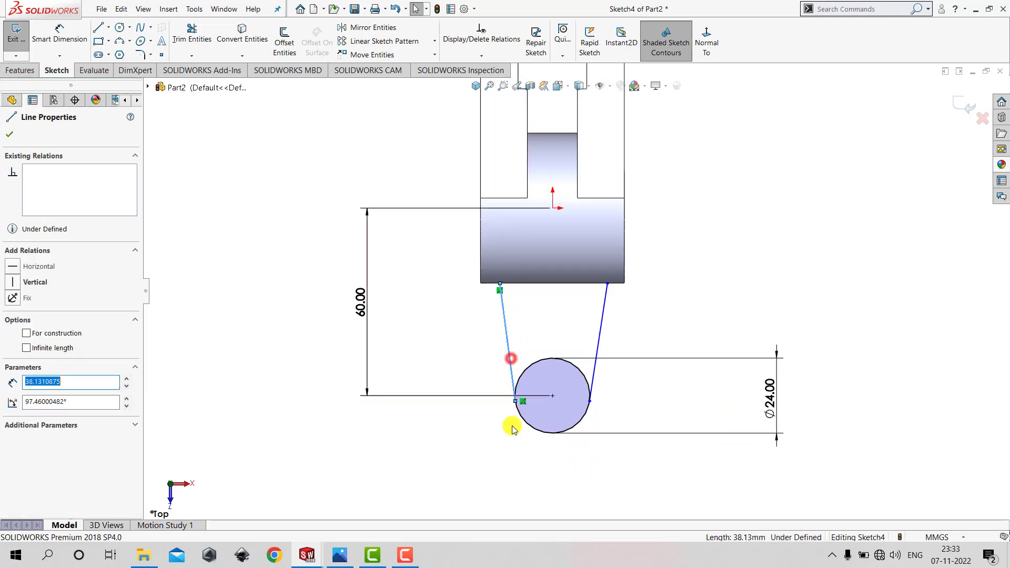
ctrl+click(537, 432)
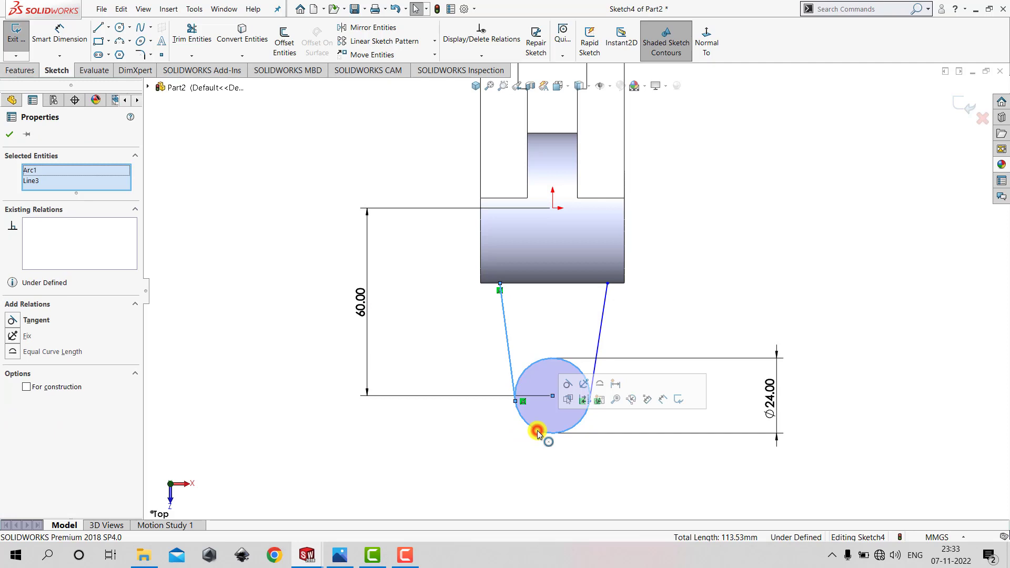
click(566, 386)
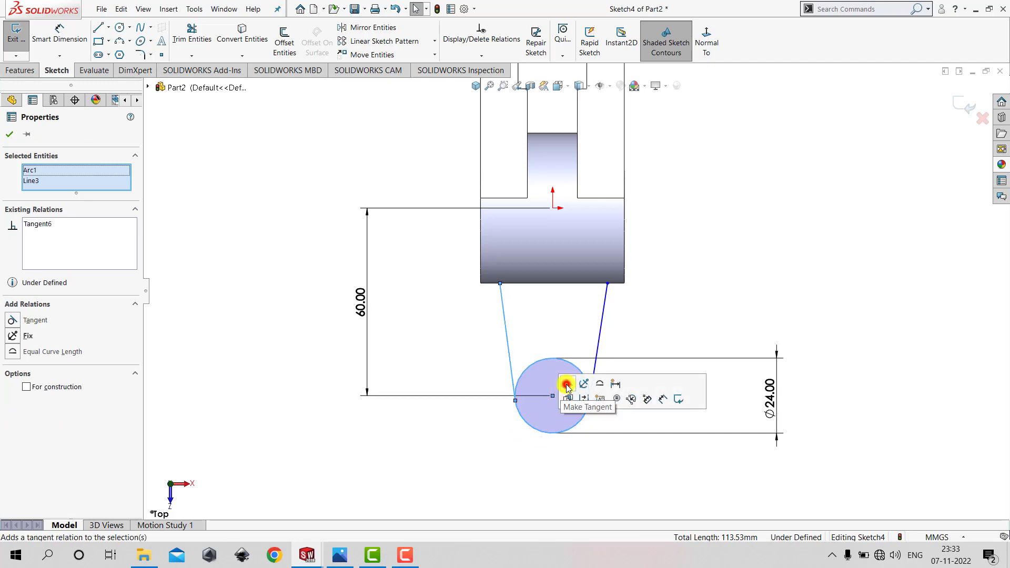
click(461, 343)
Make the right slanted line tangent to the circle and close the relation properties
click(597, 348)
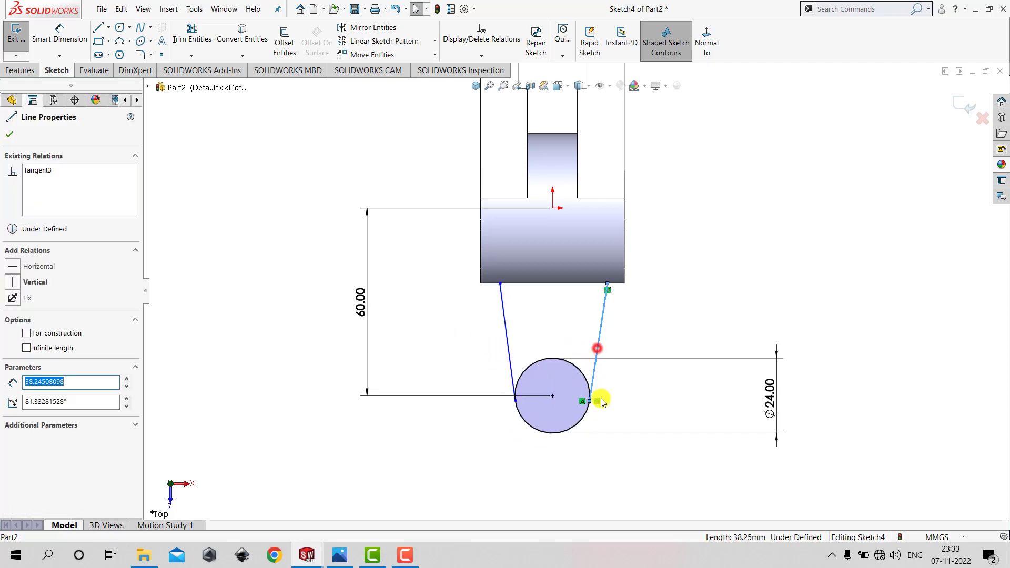
ctrl+click(588, 411)
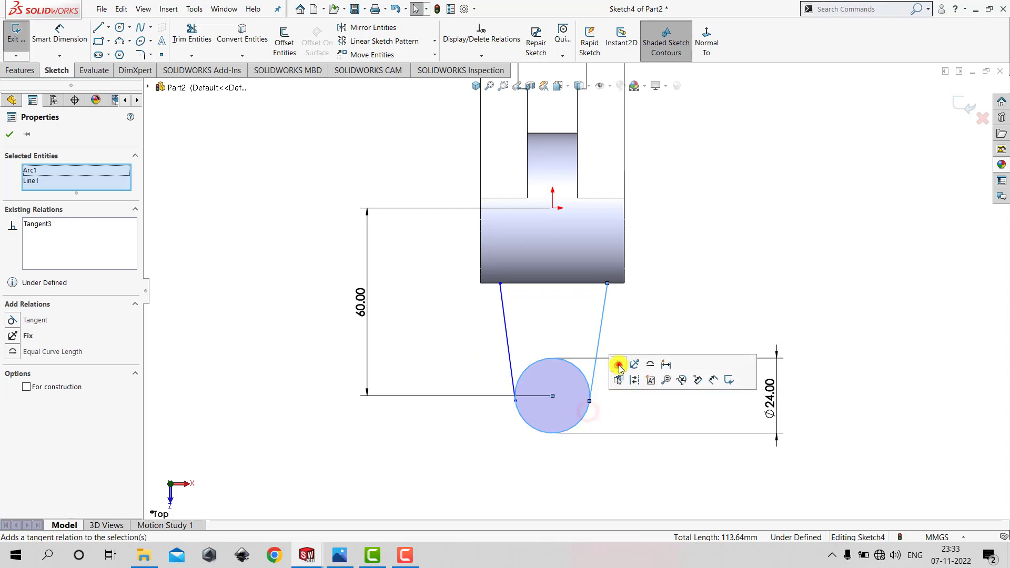
click(618, 364)
click(12, 135)
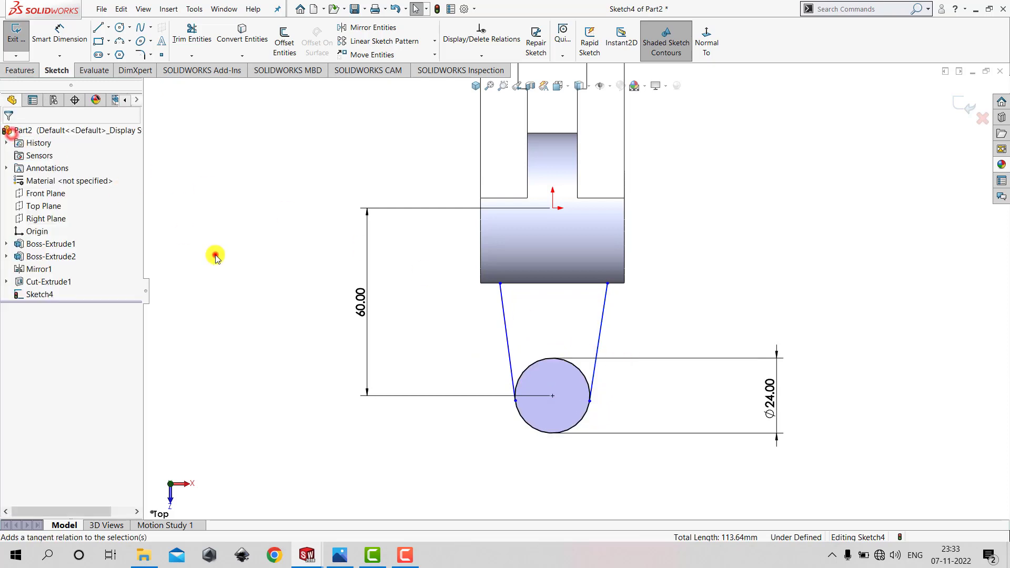
Dimension the right line's upper endpoint 4 mm from the hub's right side edge
scroll(528, 244, down, 1)
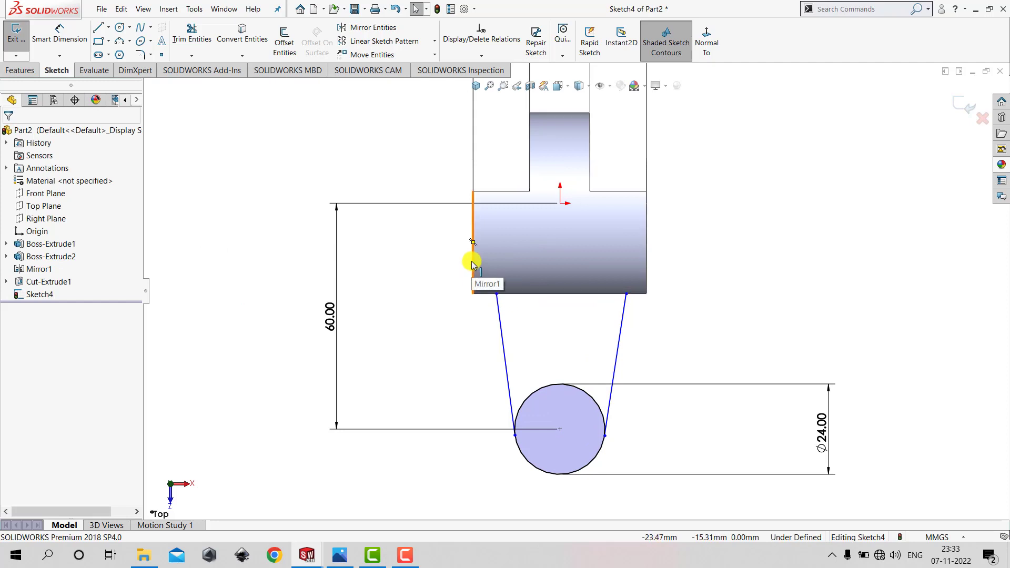
click(62, 34)
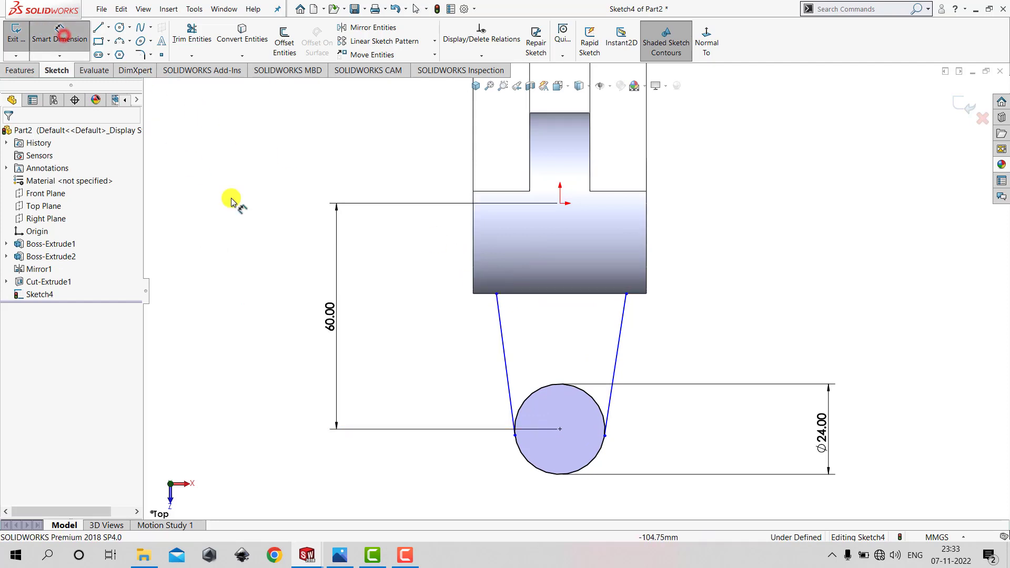
click(626, 296)
click(647, 256)
click(695, 324)
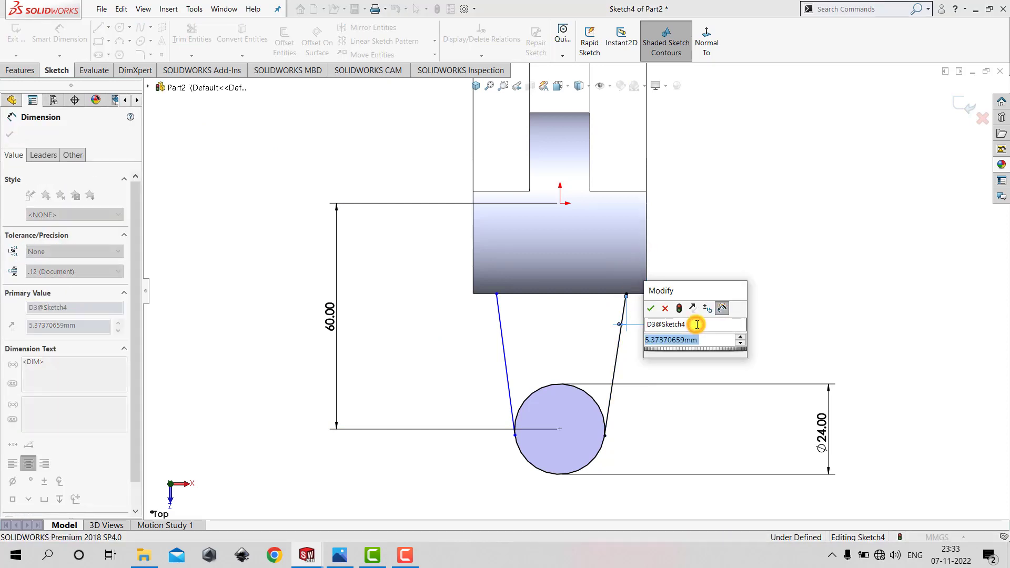
text(4)
key(Return)
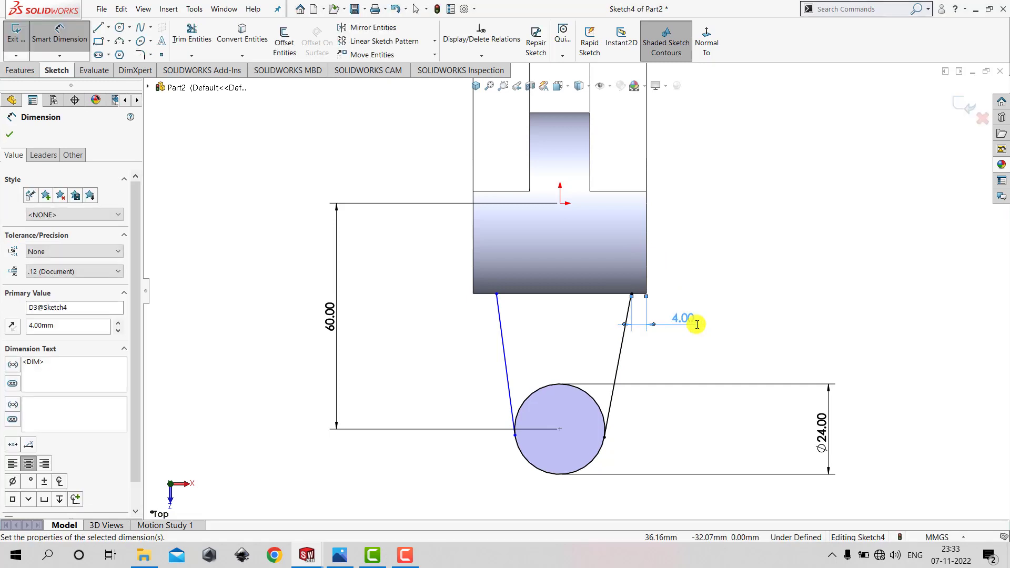
click(720, 331)
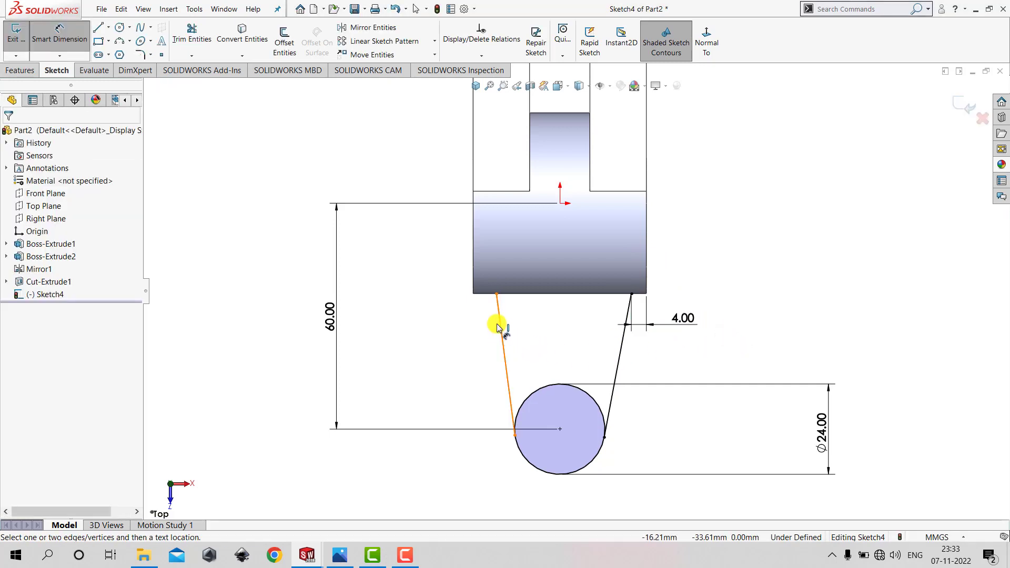
Dimension the left line's upper endpoint 4 mm from the hub's left side edge and finish dimensioning
click(497, 294)
click(473, 265)
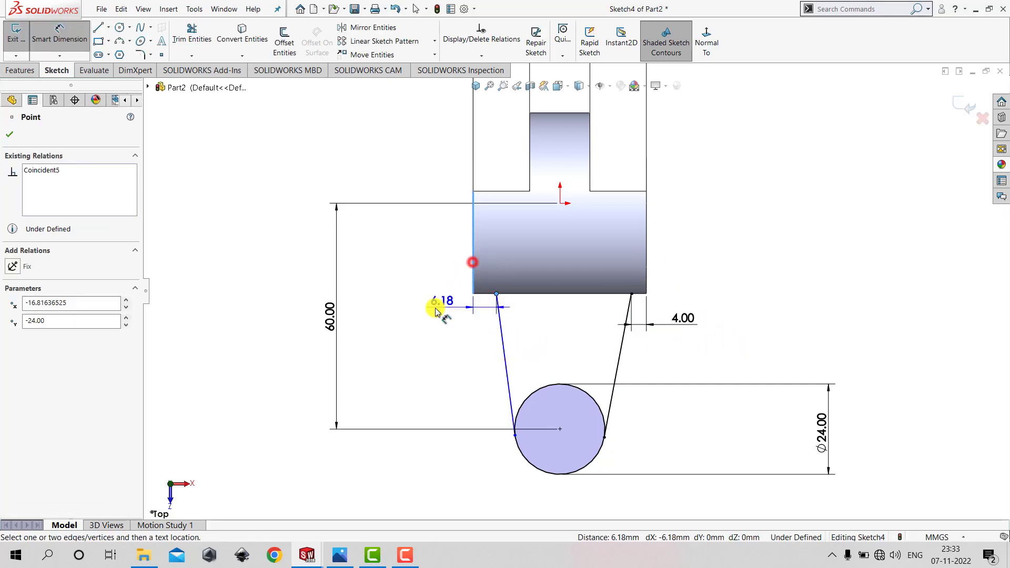
click(427, 306)
text(4)
key(Return)
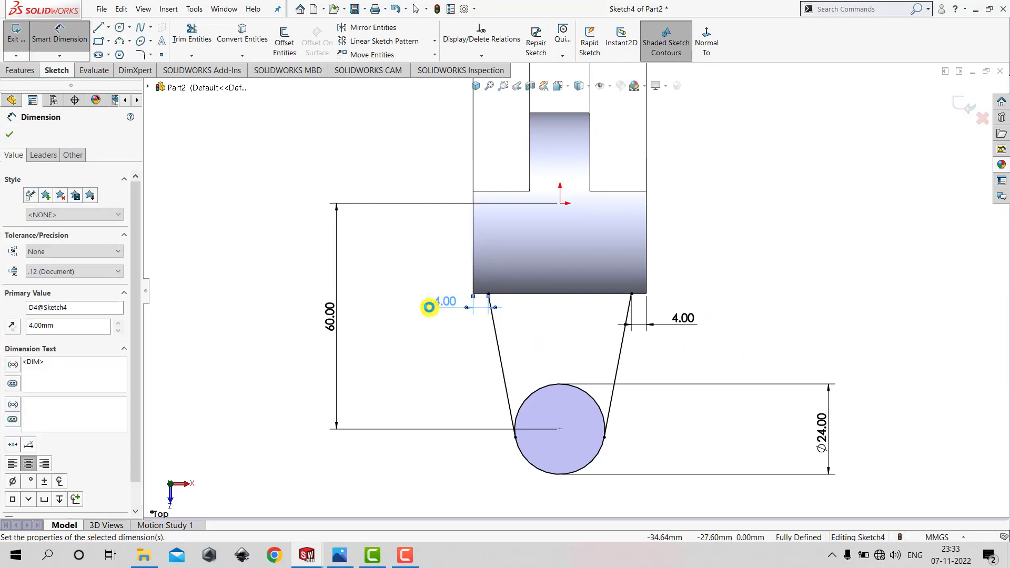
click(441, 349)
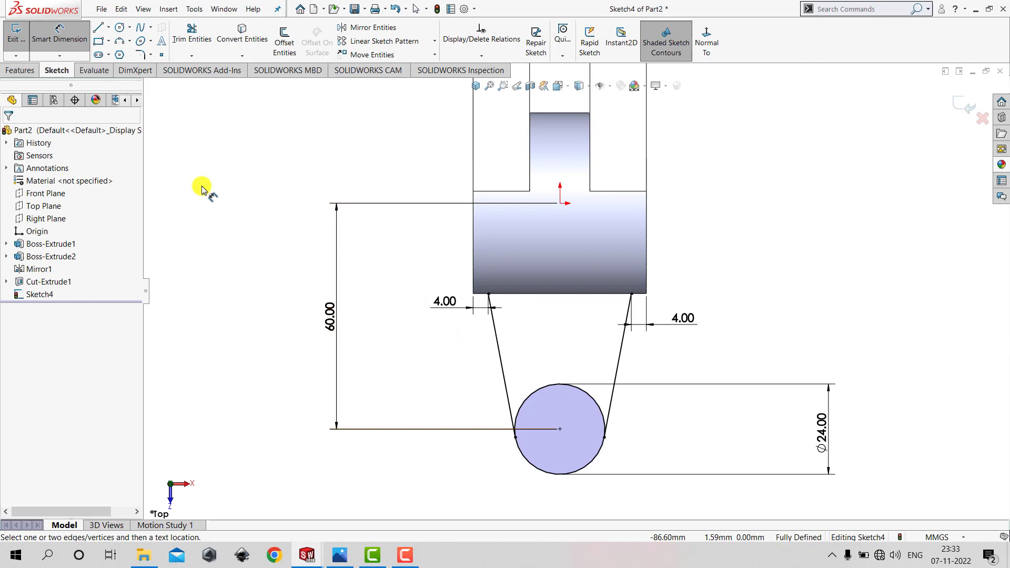
click(68, 41)
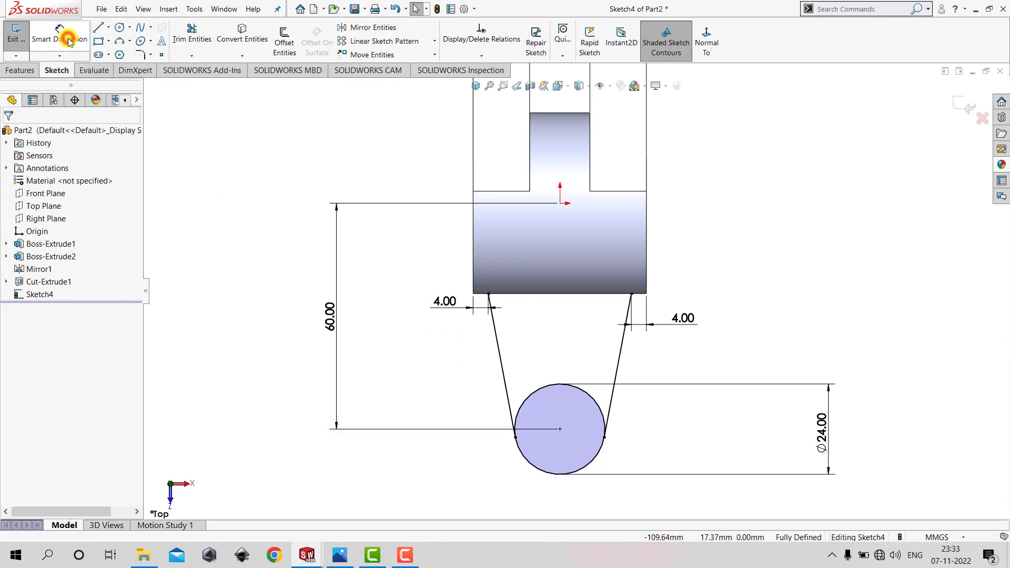
Trim away the circle's inner arc between the two slanted lines and exit the sketch
click(192, 39)
mouse_move(554, 315)
mouse_down()
mouse_move(554, 395)
mouse_move(553, 386)
mouse_up()
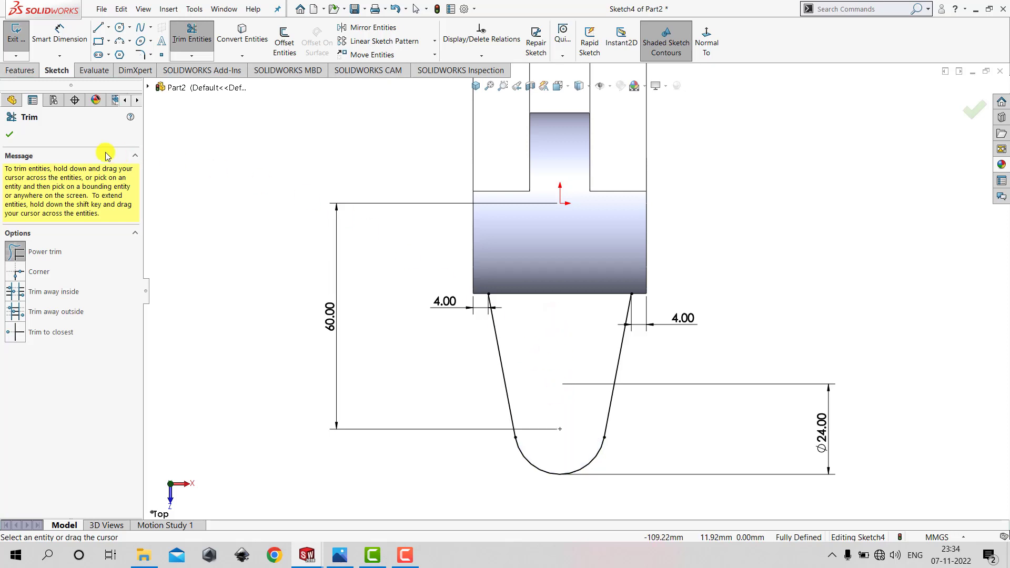
click(7, 138)
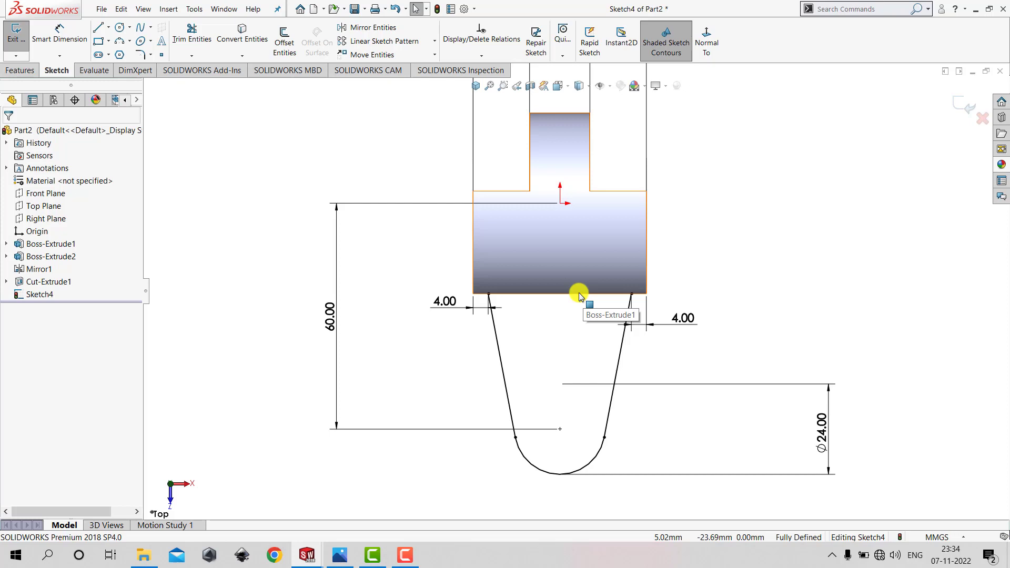
click(406, 249)
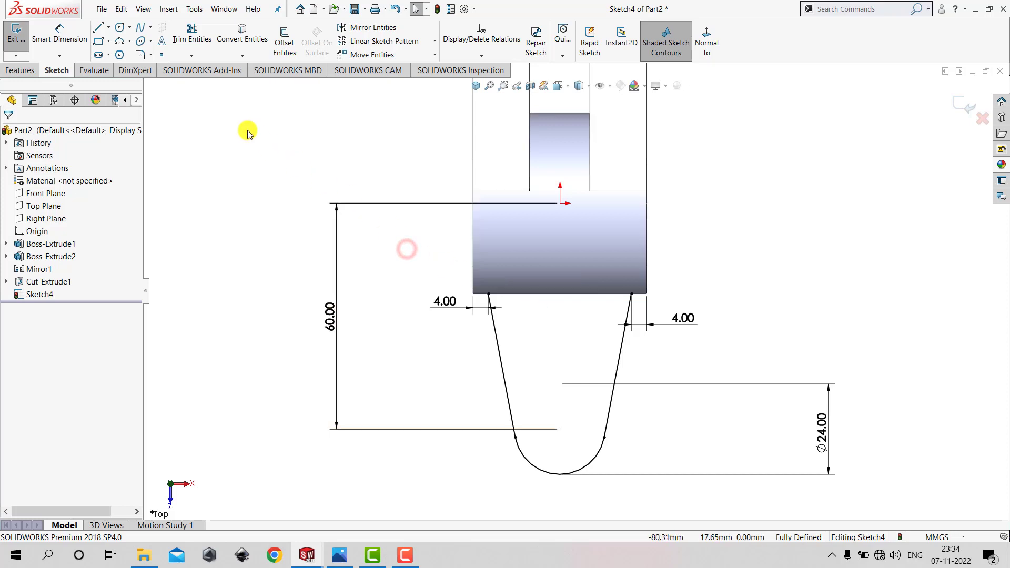
click(17, 37)
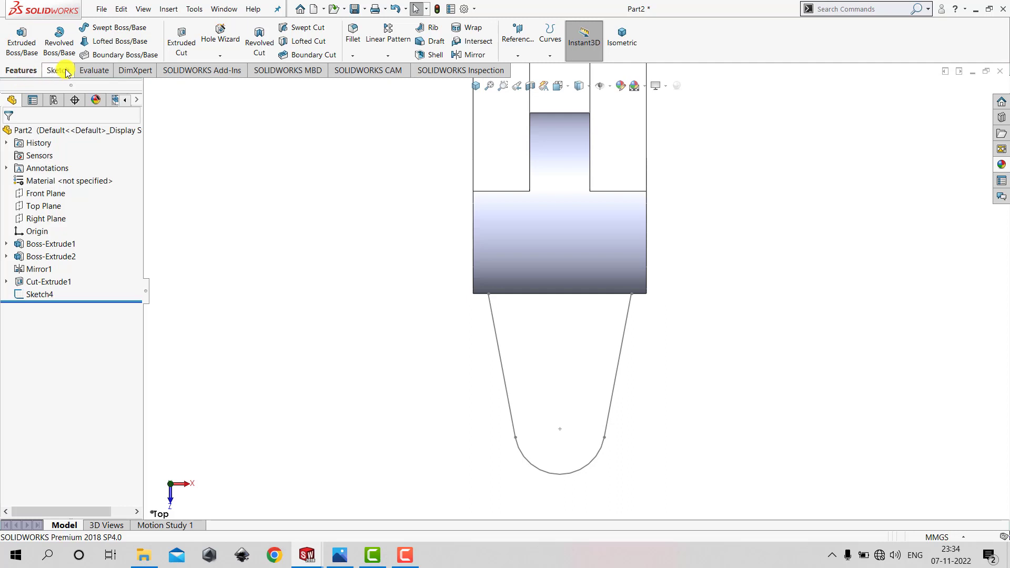
Check the arm thickness on the drawing in Photos and create a Rib from the lever arm sketch with a thickness of 9 mm
click(430, 31)
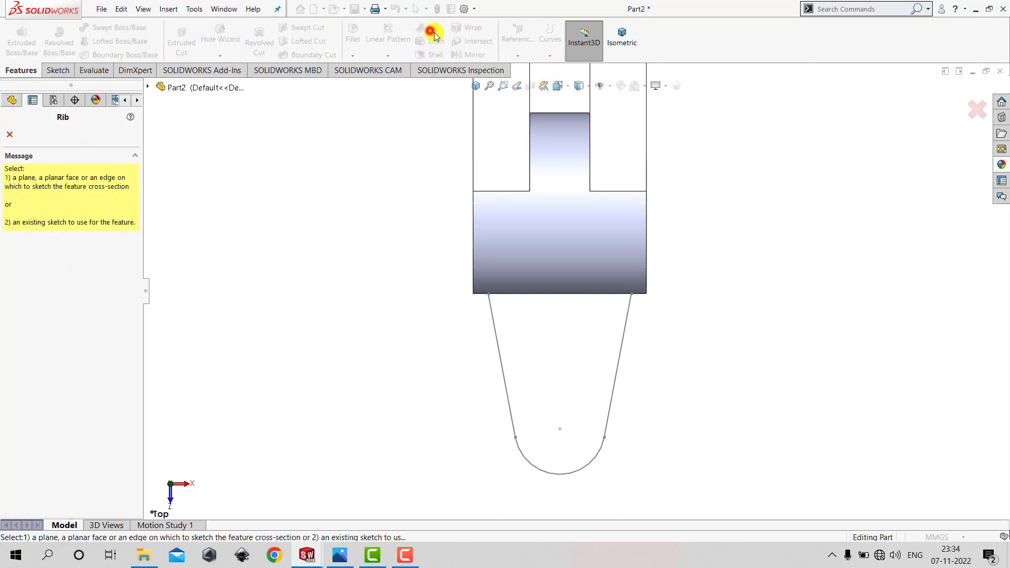
click(475, 85)
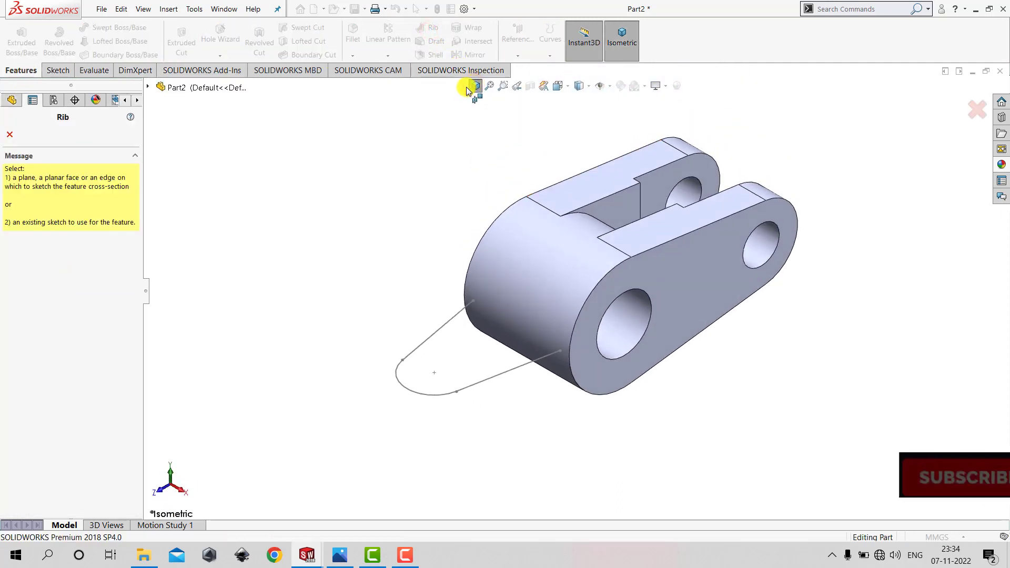
click(413, 390)
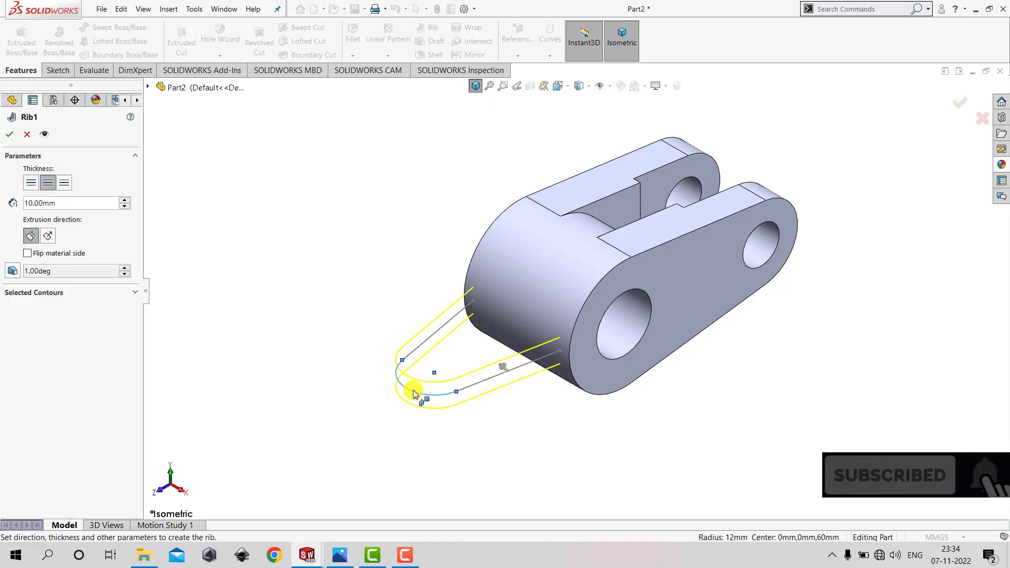
scroll(489, 371, down, 2)
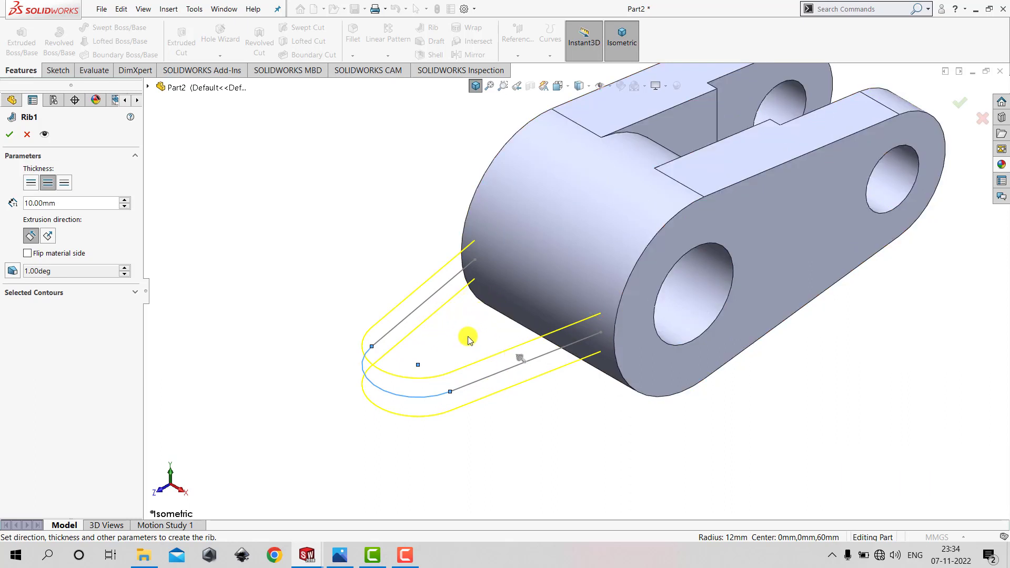
click(340, 555)
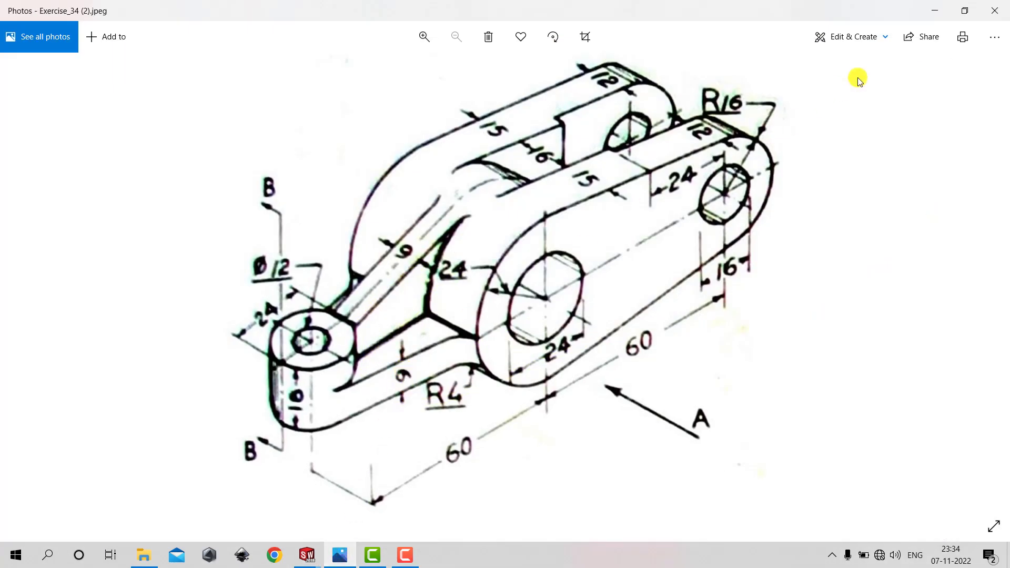
click(935, 9)
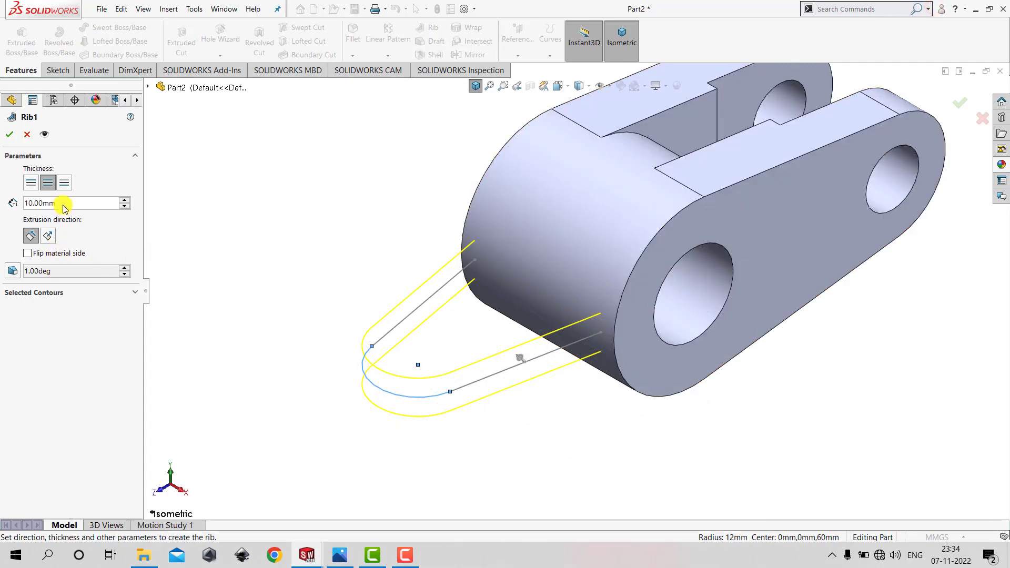
text(9)
key(Return)
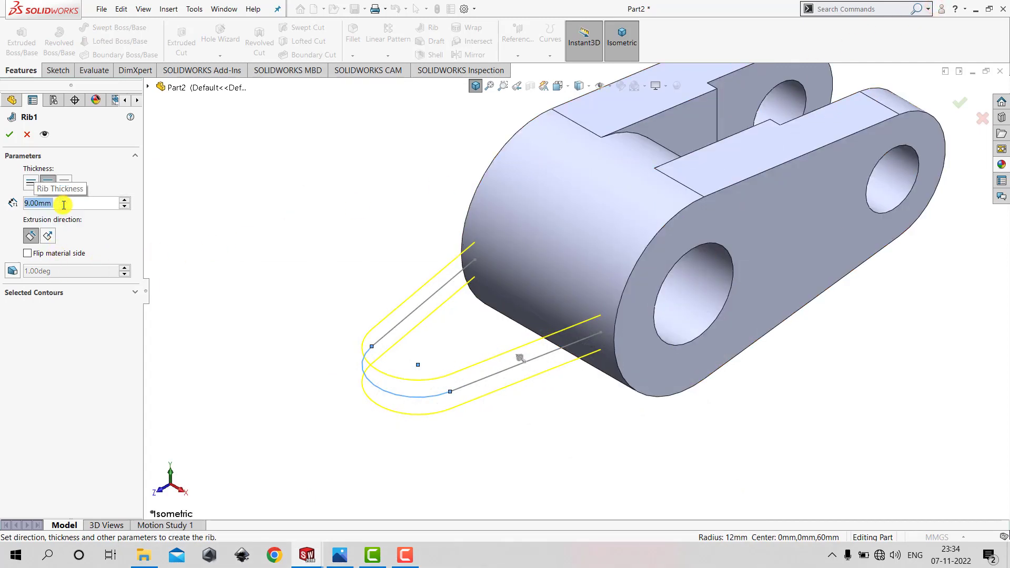
click(9, 135)
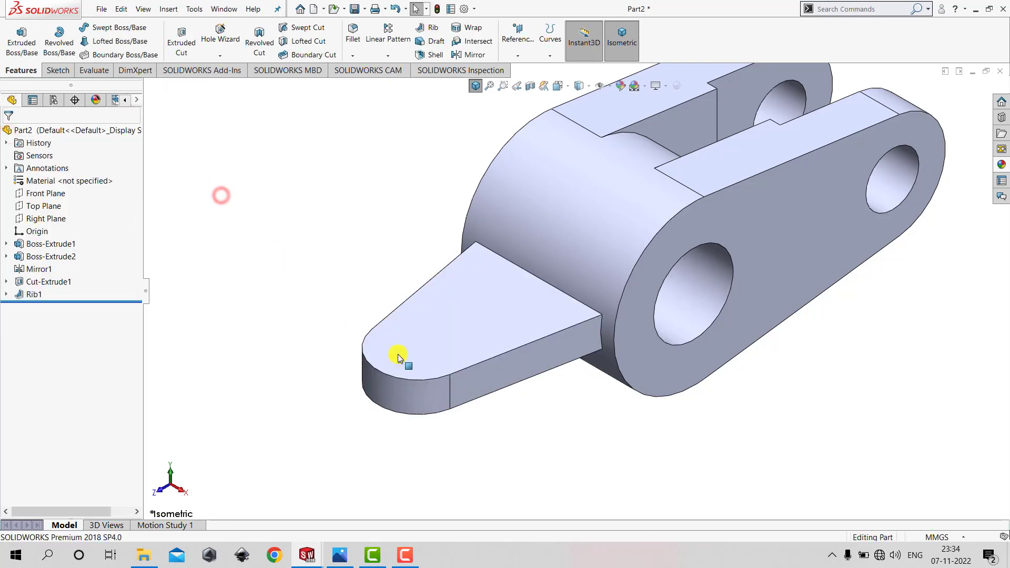
Consult the drawing in Photos for the boss and hole dimensions at the lever's round end
click(341, 557)
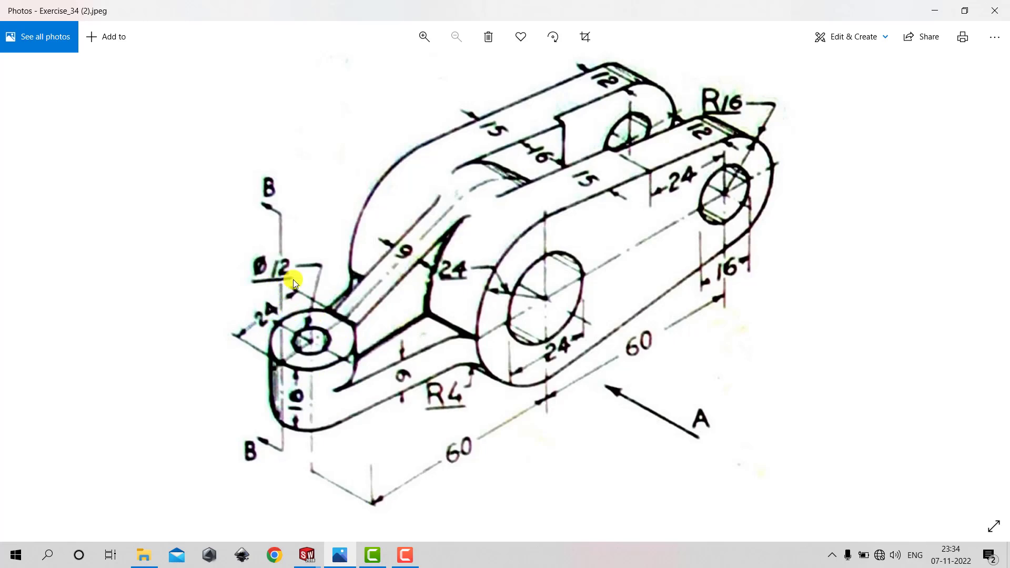
click(935, 10)
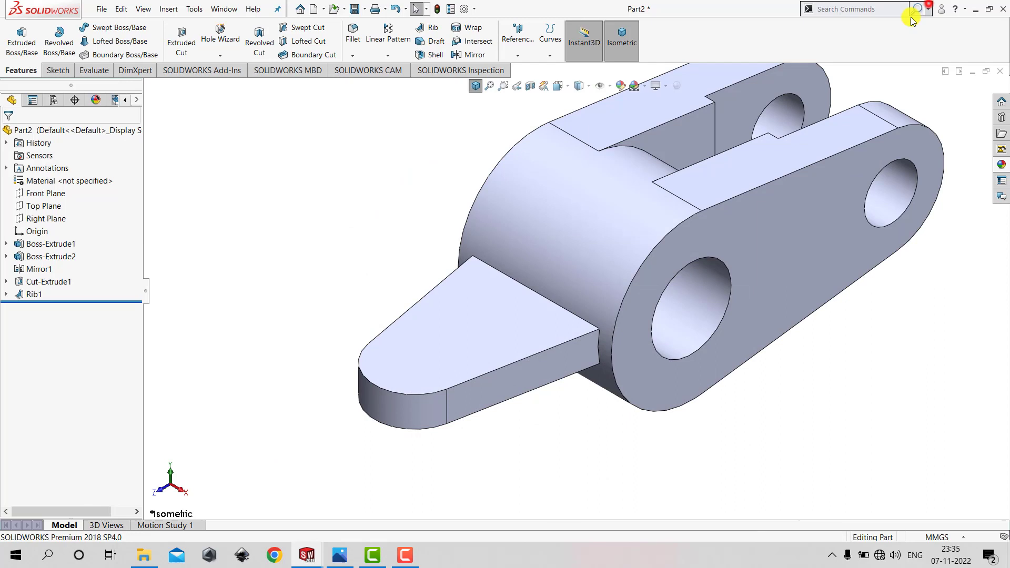
Start a sketch on the lever arm's top face and draw a circle concentric with its round end, reaching the end arc
click(62, 73)
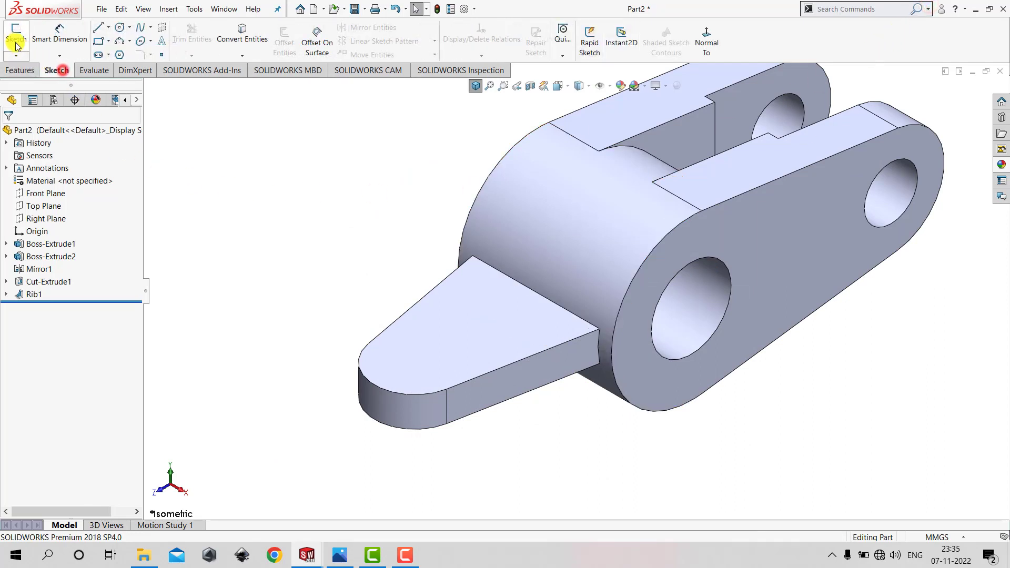
click(17, 35)
click(437, 348)
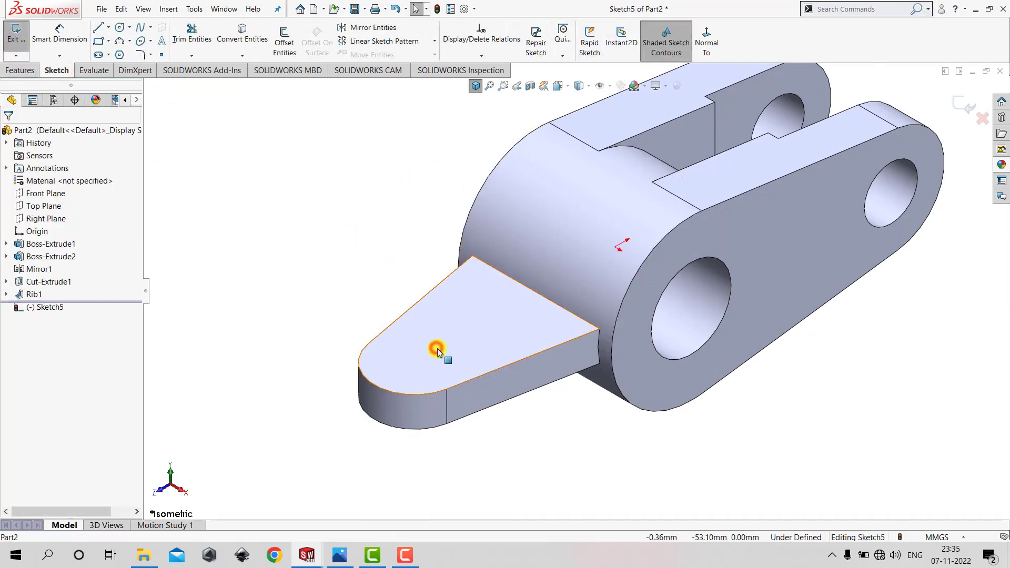
click(704, 40)
scroll(582, 460, down, 3)
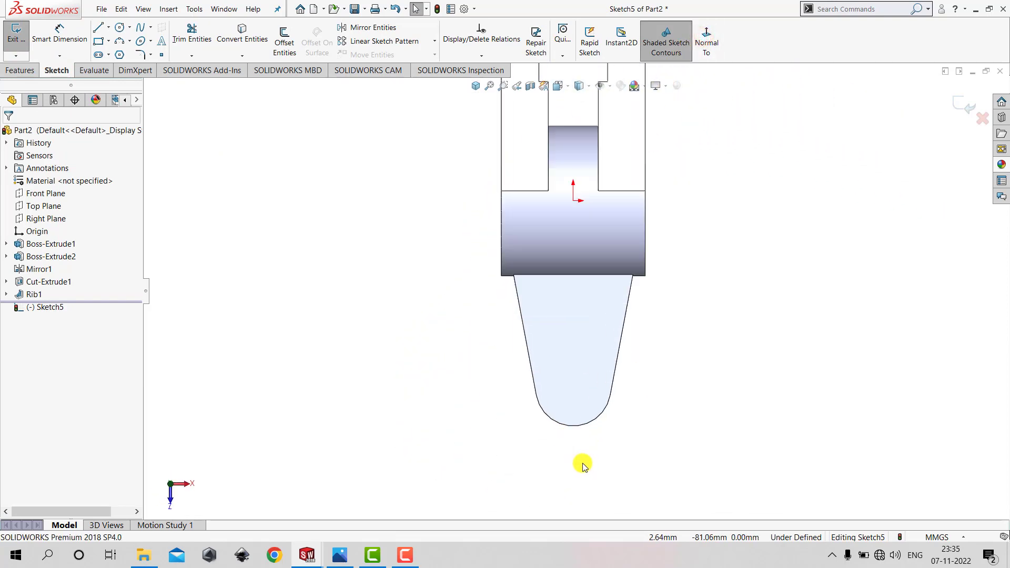
click(120, 30)
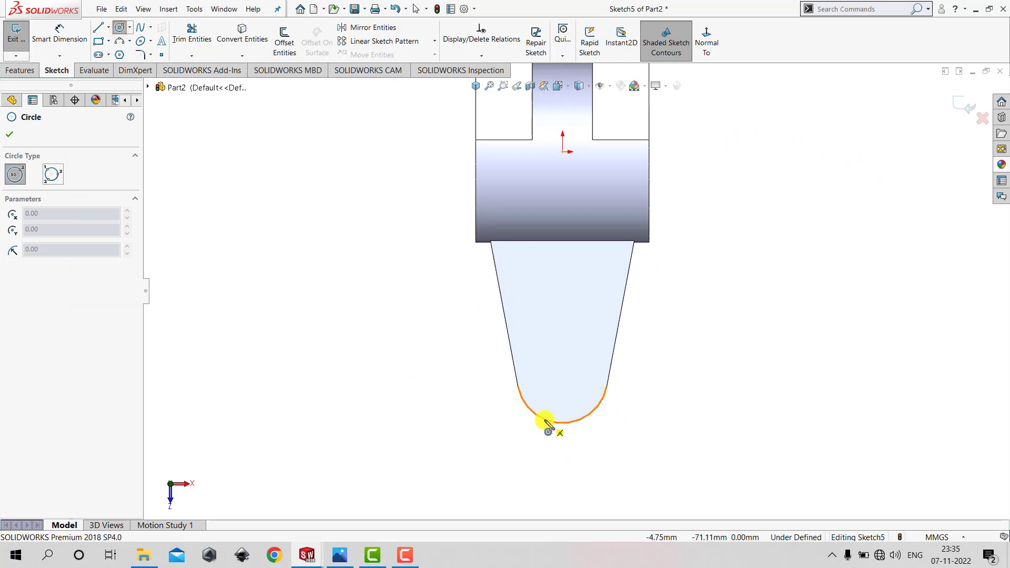
click(563, 379)
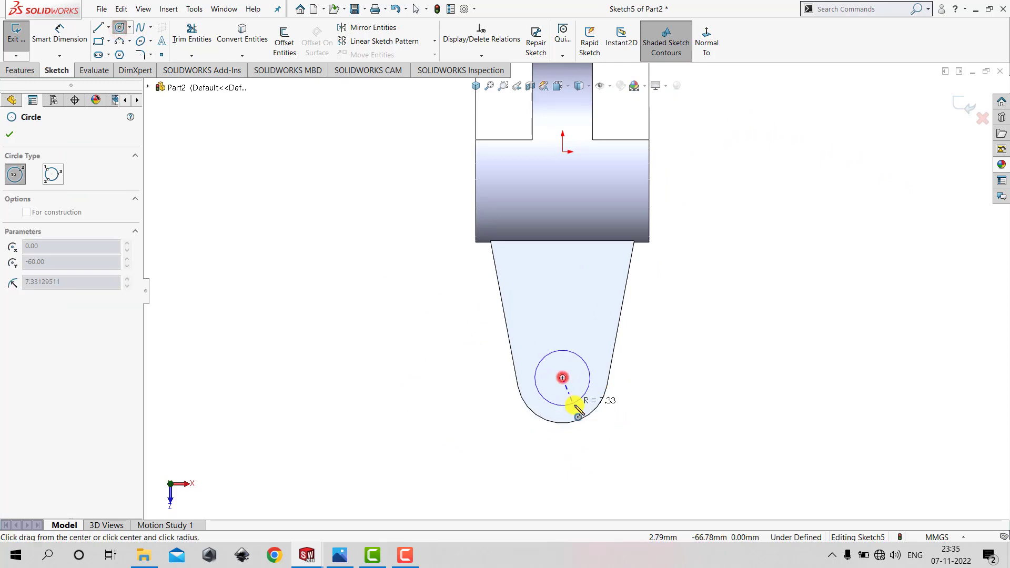
click(582, 418)
key(Escape)
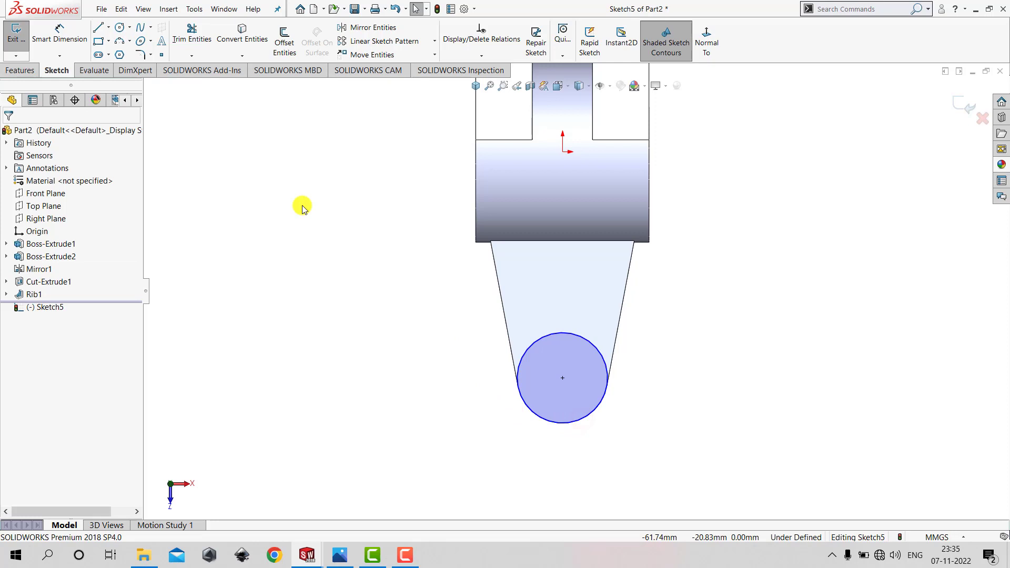
Dimension the round-end circle's diameter as 24 mm
click(59, 35)
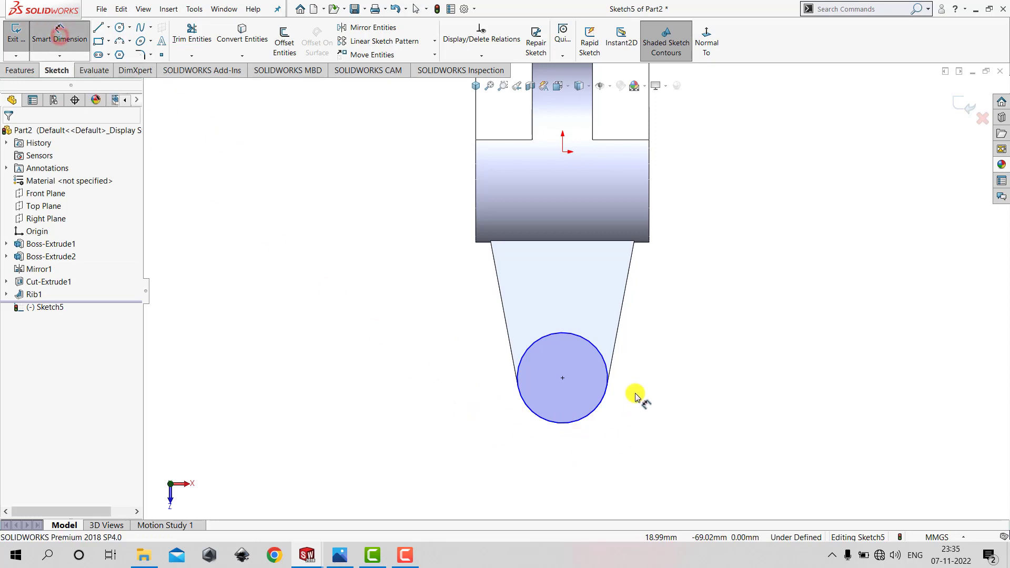
click(600, 348)
click(686, 382)
click(646, 360)
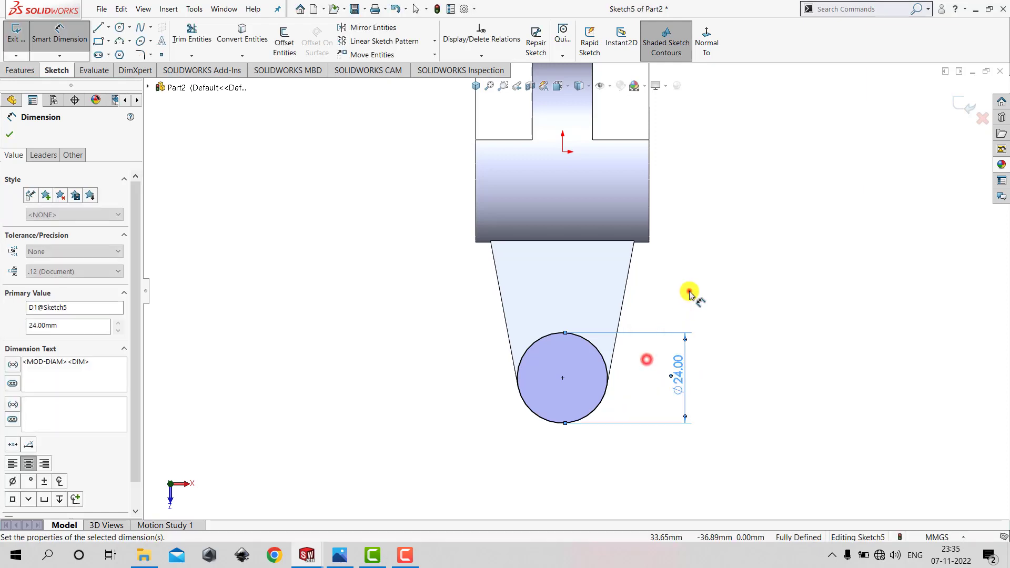
Extrude the 24 mm circle upward as a 9 mm blind boss, consulting the drawing in Photos for the height
click(25, 71)
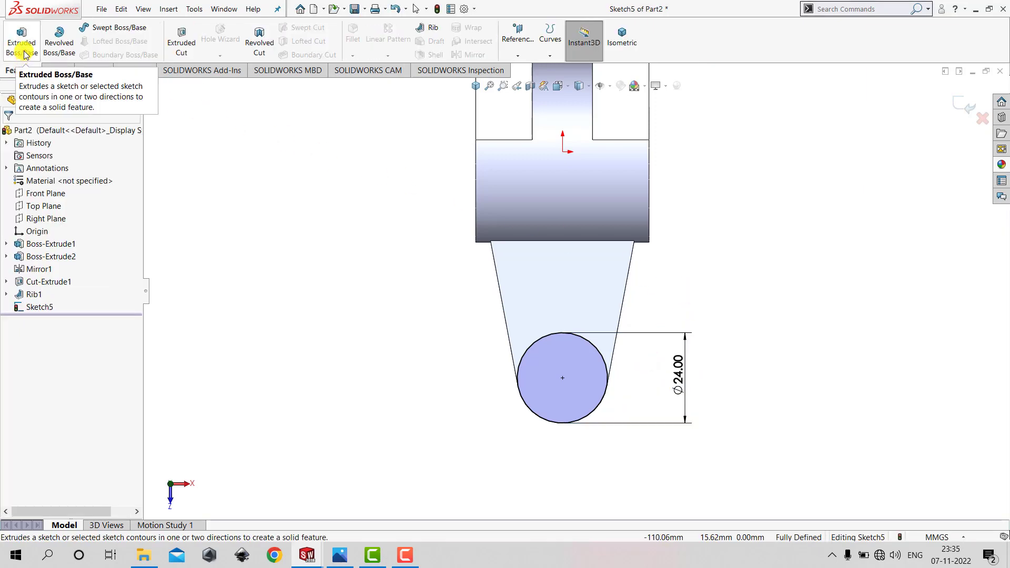
click(23, 47)
click(476, 86)
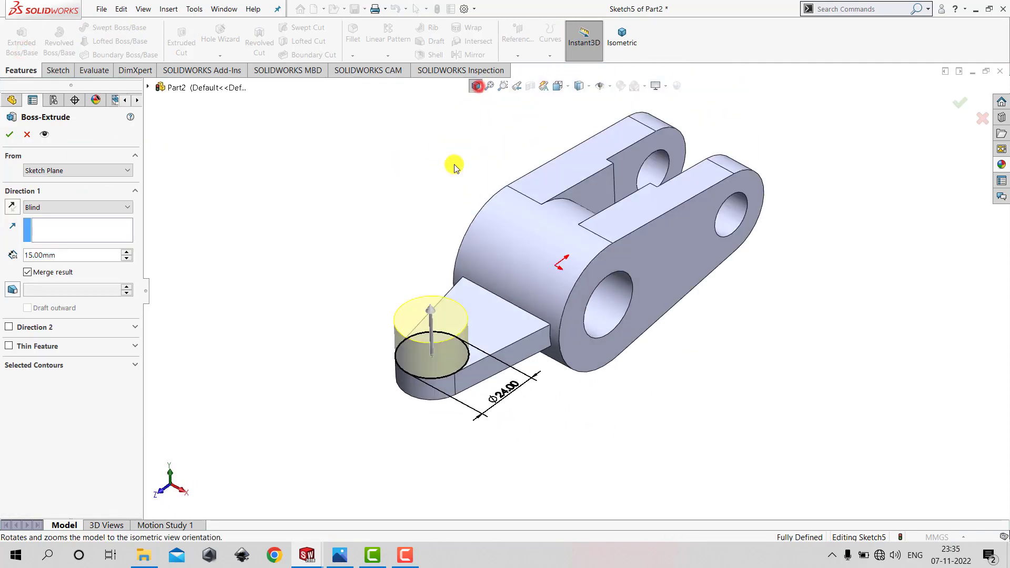
click(340, 555)
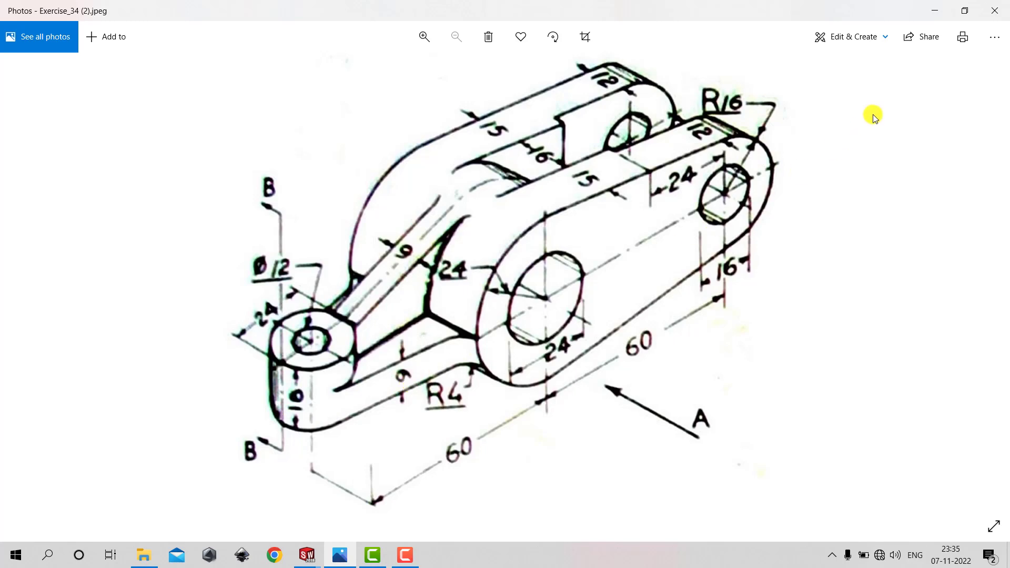
click(933, 12)
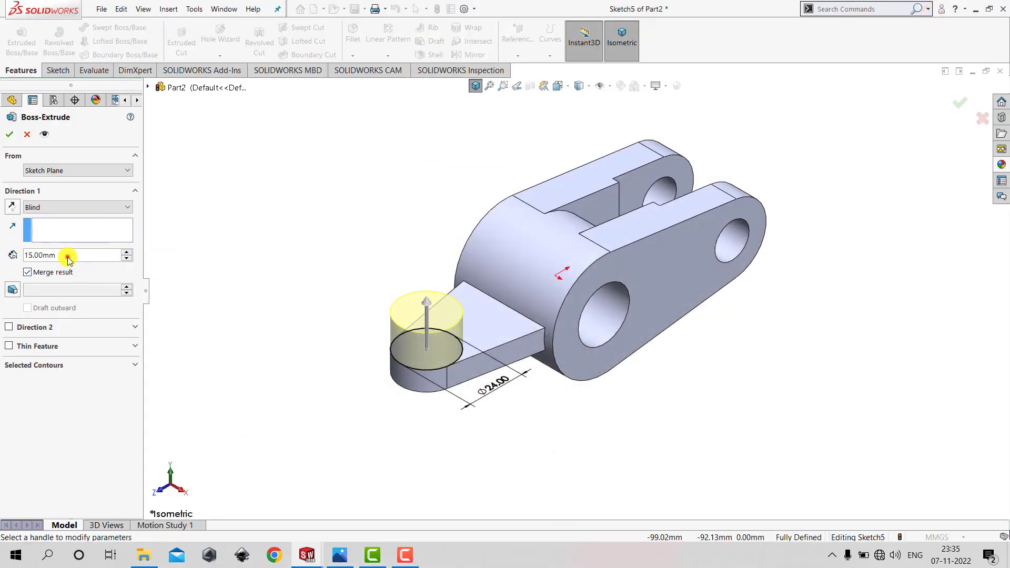
text(9)
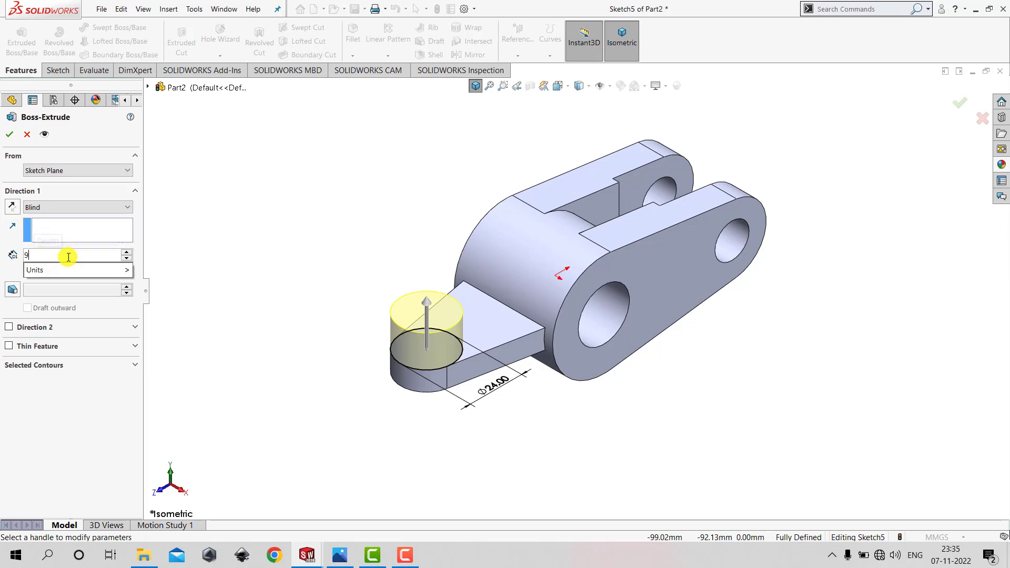
key(Return)
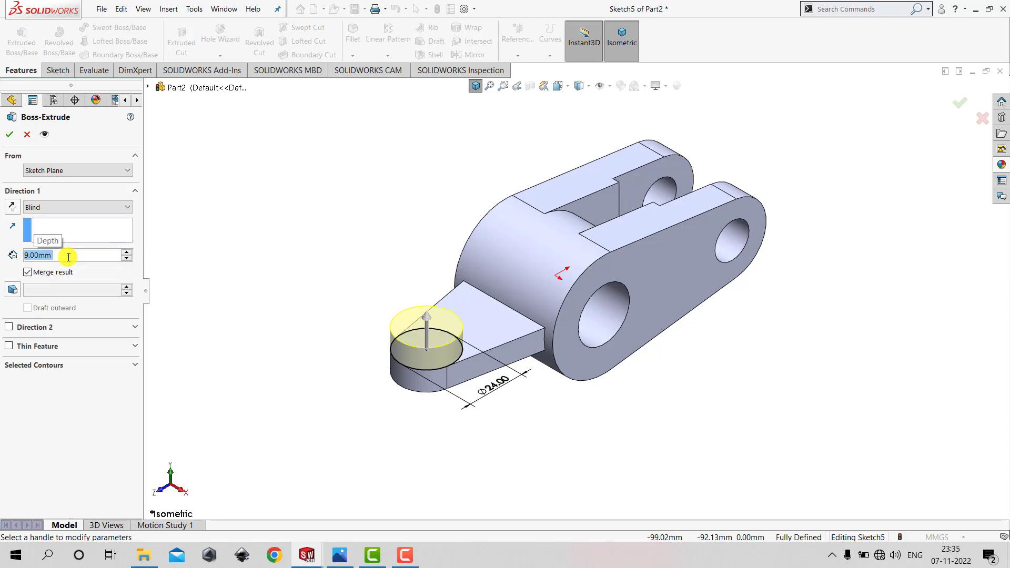
click(11, 137)
click(475, 86)
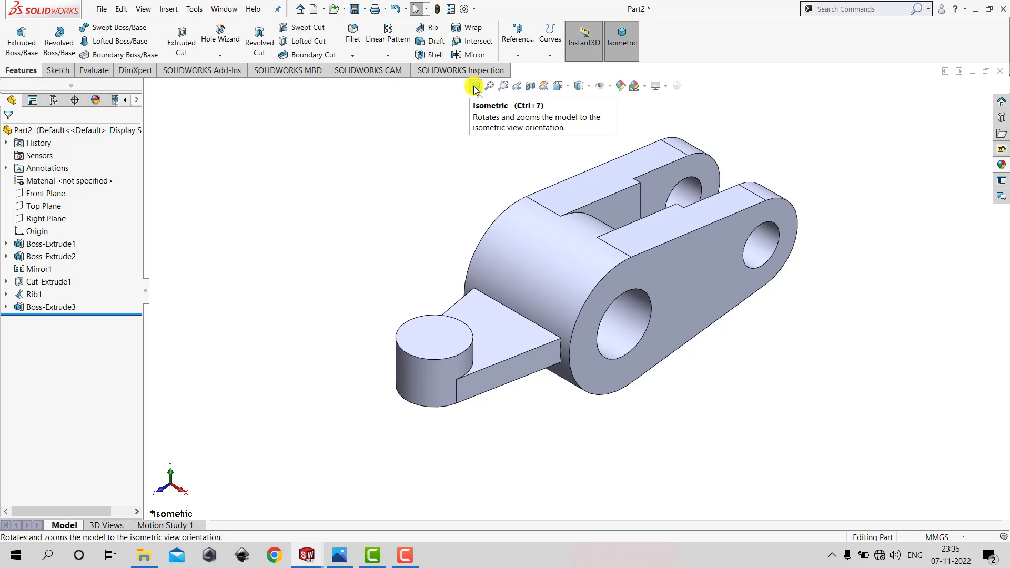
Check the hole size on the drawing in Photos and sketch a concentric circle of about 6 mm radius on the boss's top face
click(340, 555)
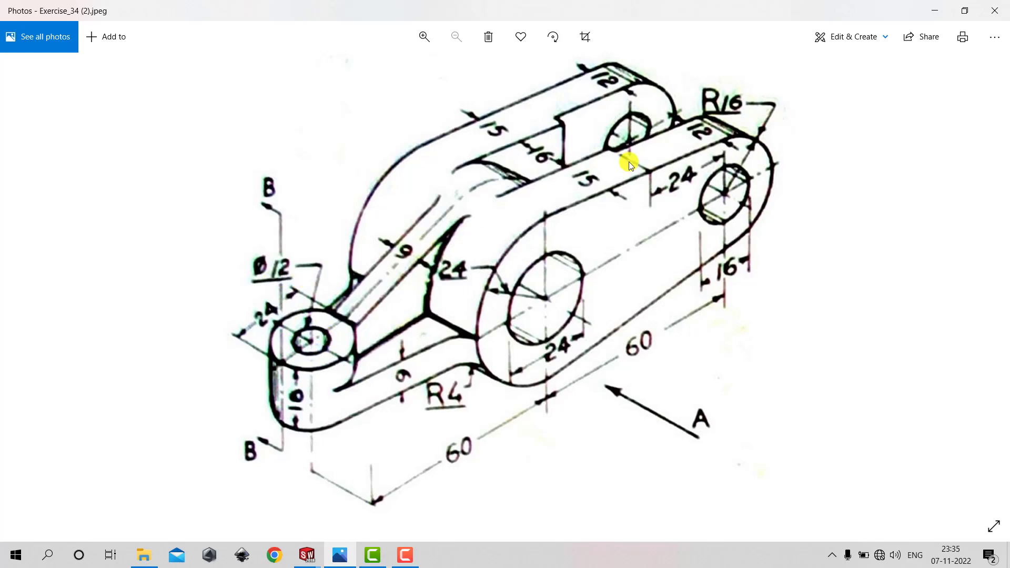
click(935, 10)
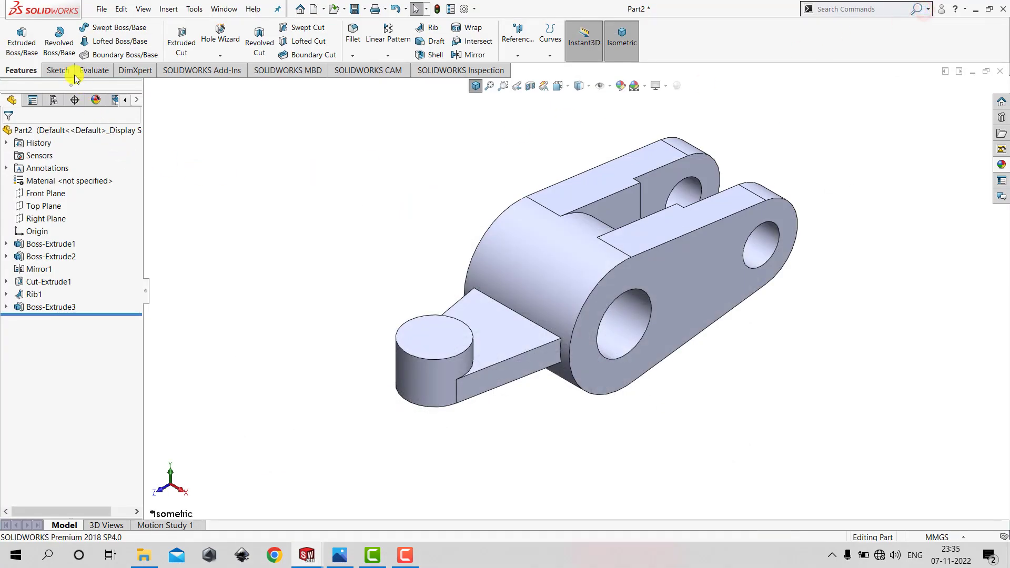
click(57, 70)
click(16, 33)
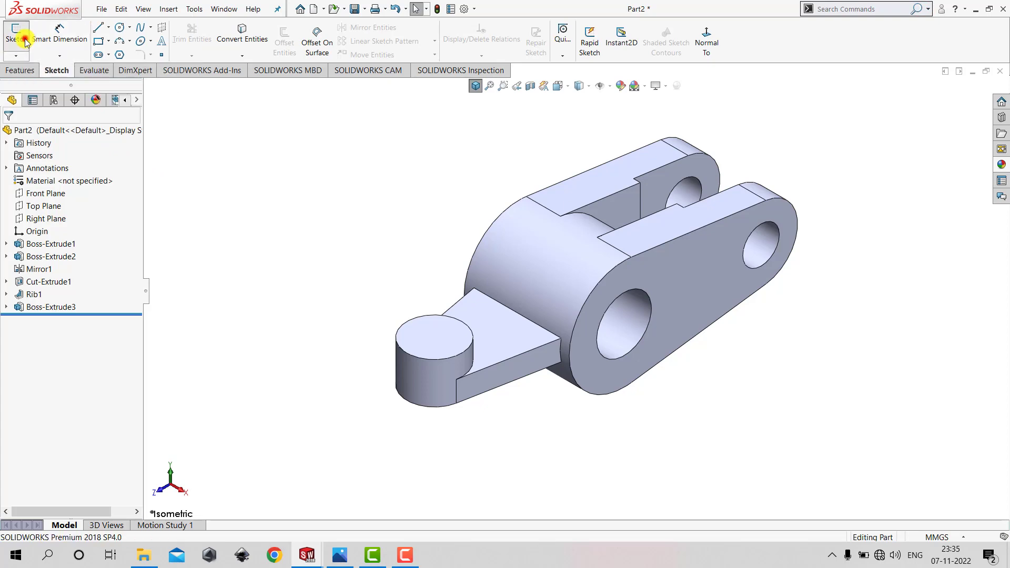
click(425, 336)
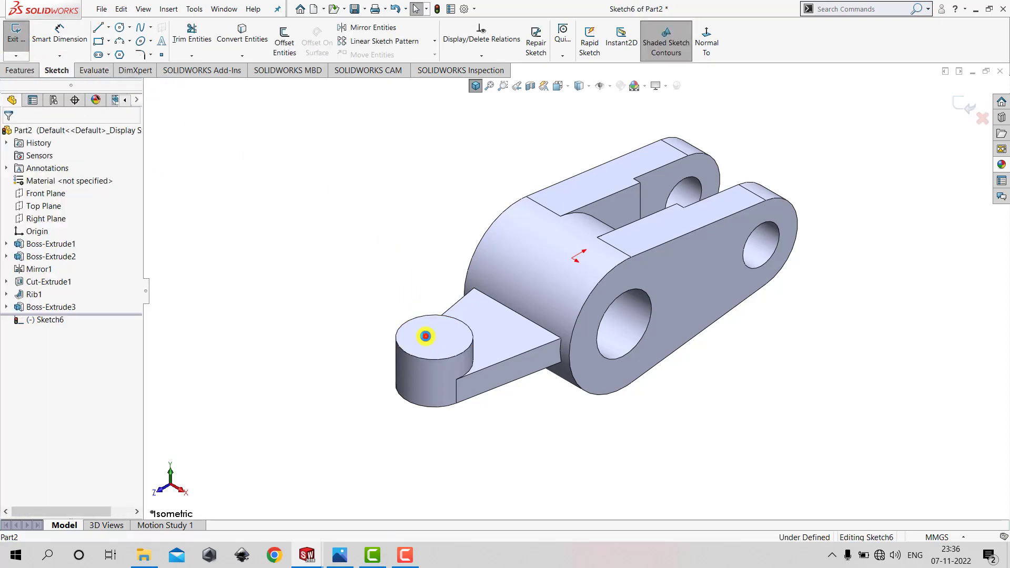
click(705, 44)
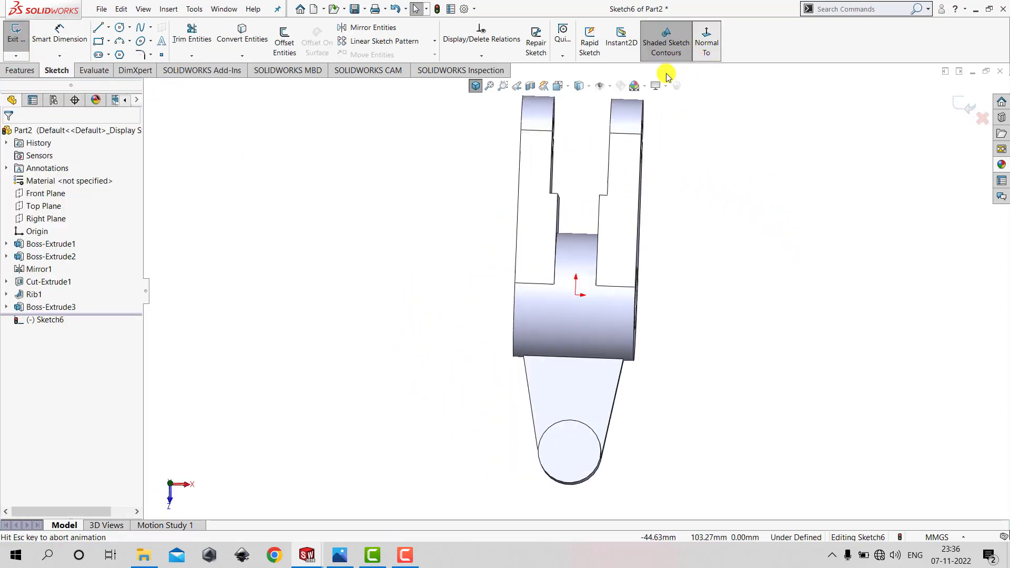
click(118, 30)
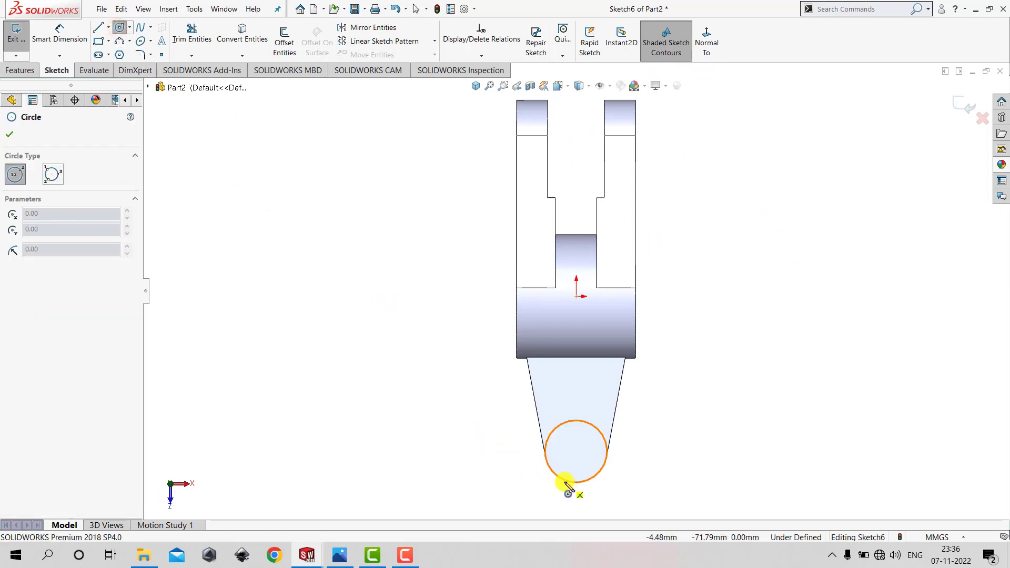
click(576, 451)
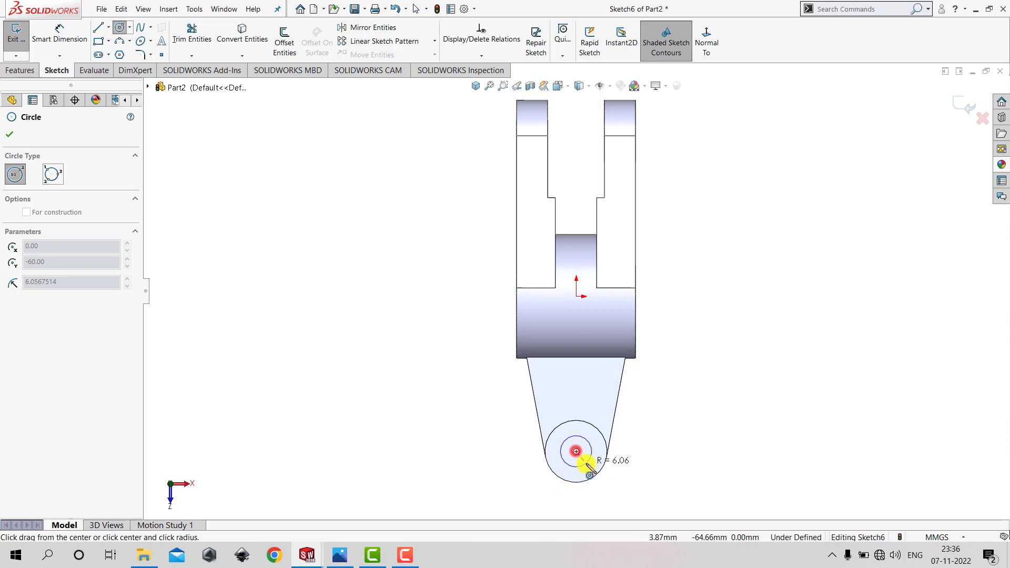
click(586, 463)
key(Escape)
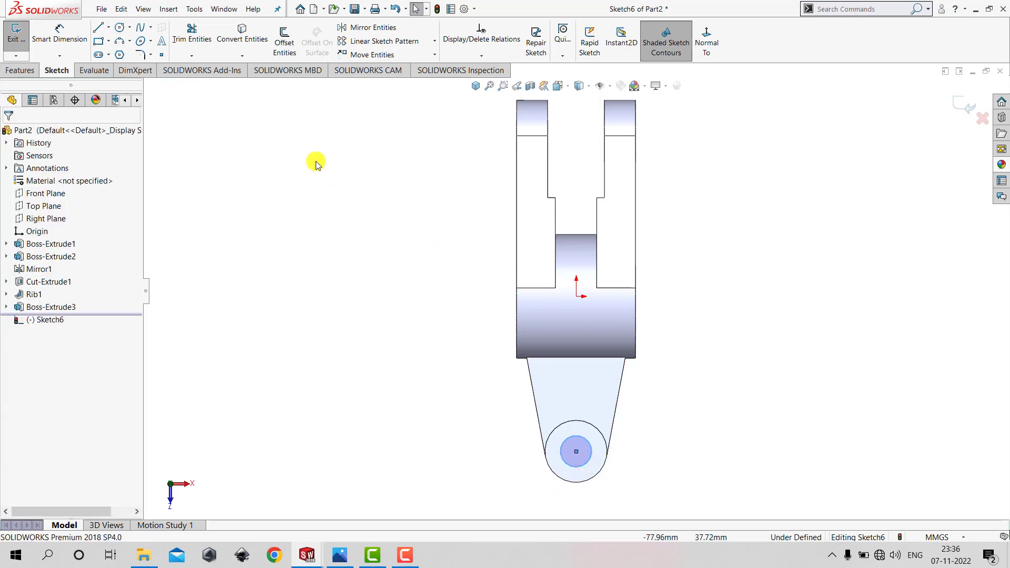
Dimension the hole circle's diameter as 12 mm and exit the sketch
click(46, 36)
click(589, 458)
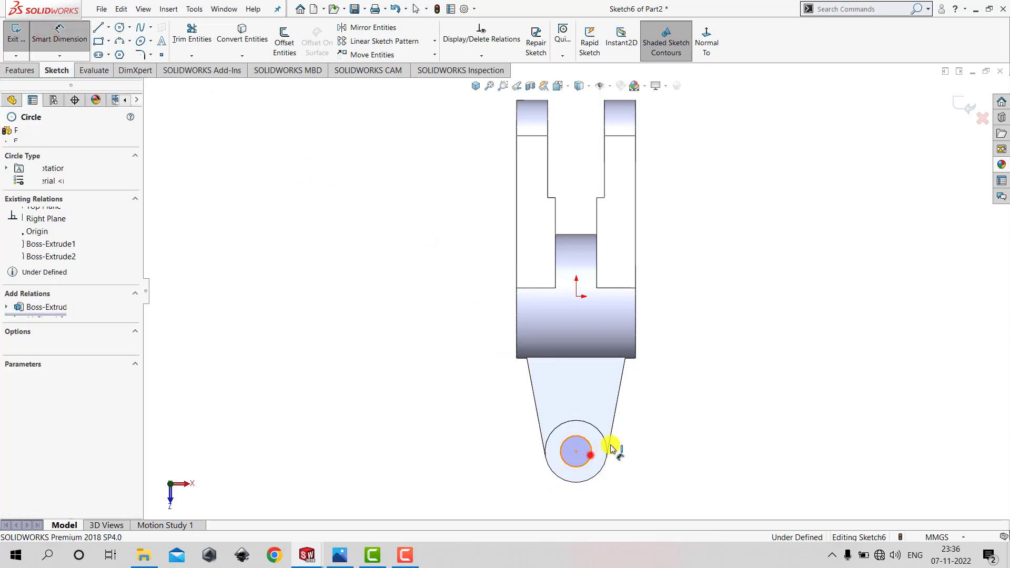
click(658, 449)
text(12.1135028mm)
key(Return)
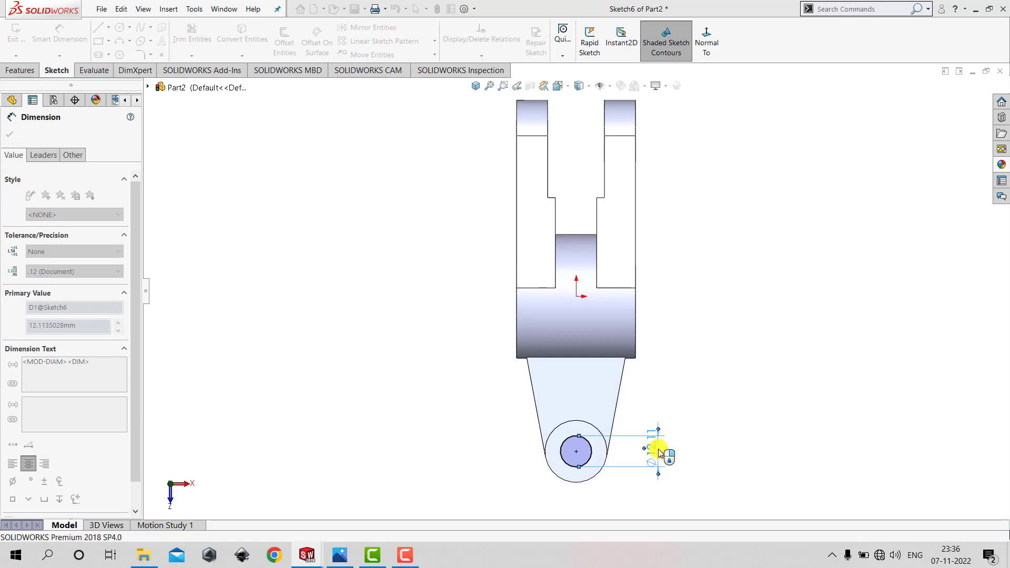
click(704, 428)
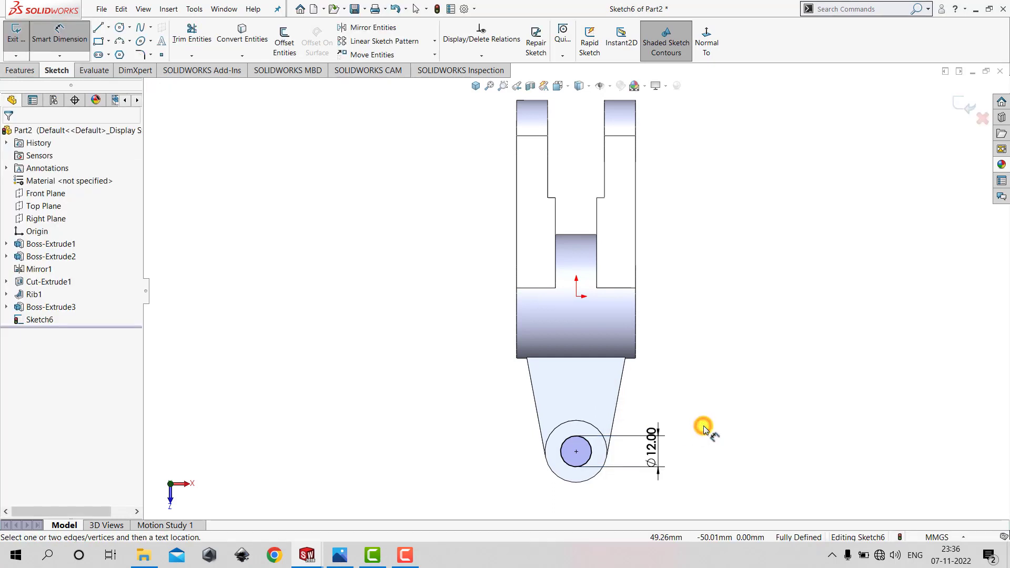
click(15, 41)
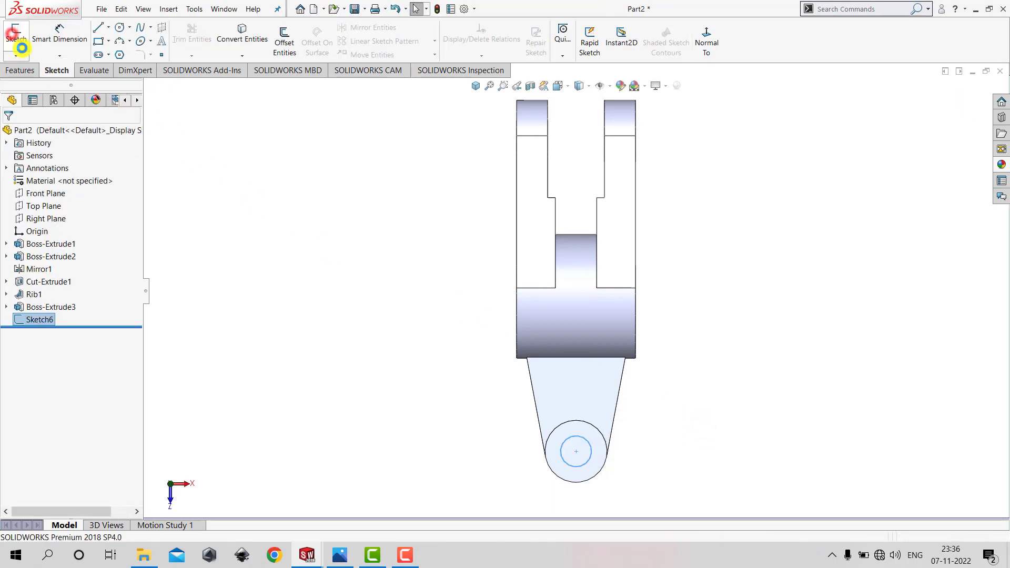
Cut the 12 mm circle through the end boss with an Extruded Cut set to Through All - Both
click(21, 70)
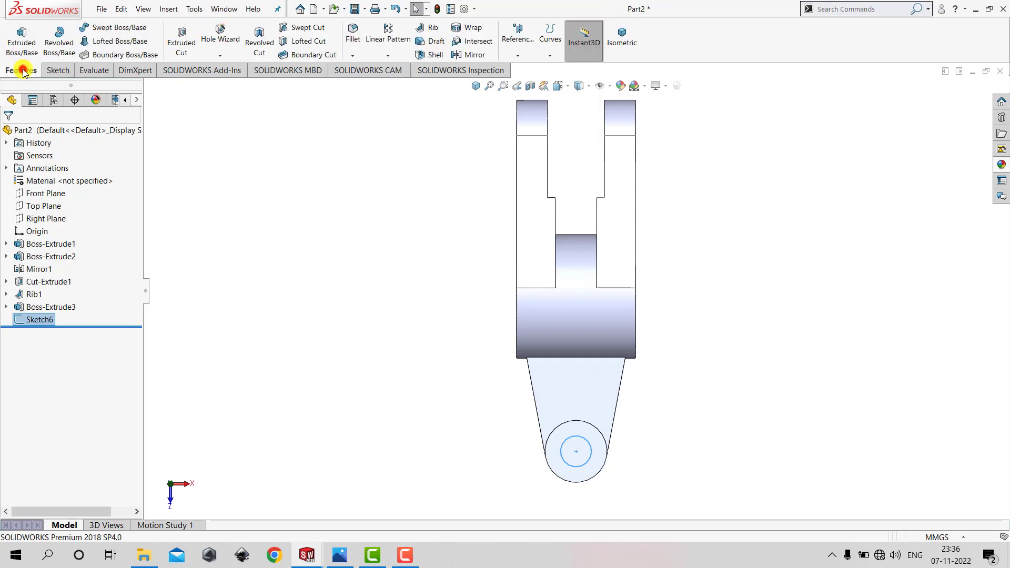
click(181, 42)
click(475, 88)
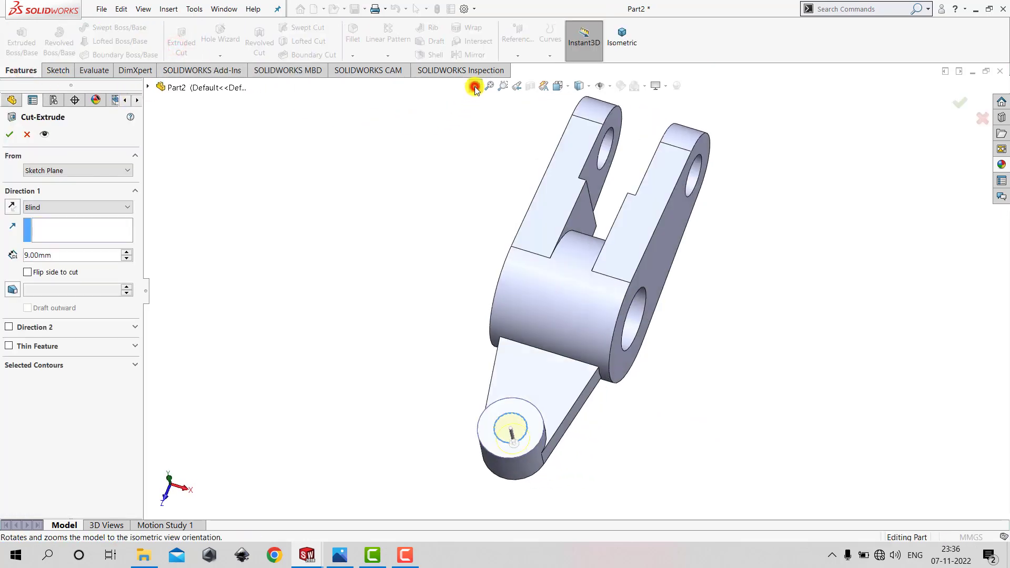
click(65, 250)
click(66, 208)
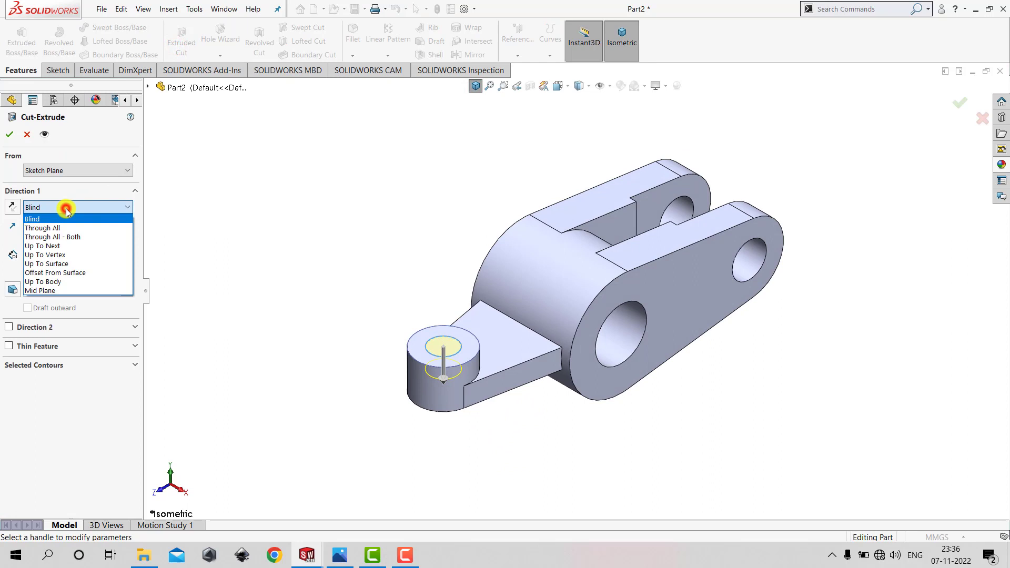
click(67, 236)
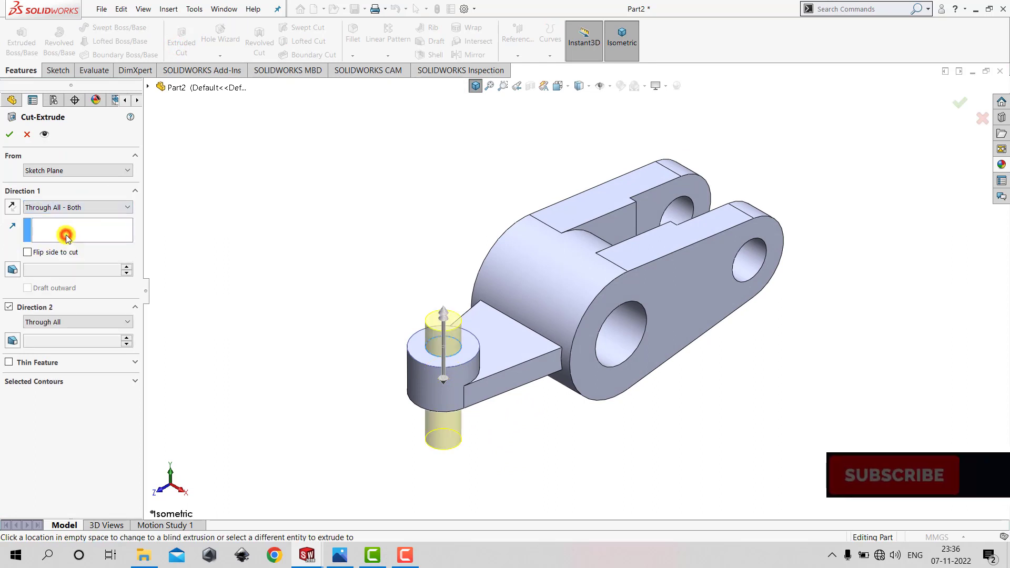
click(9, 134)
click(320, 201)
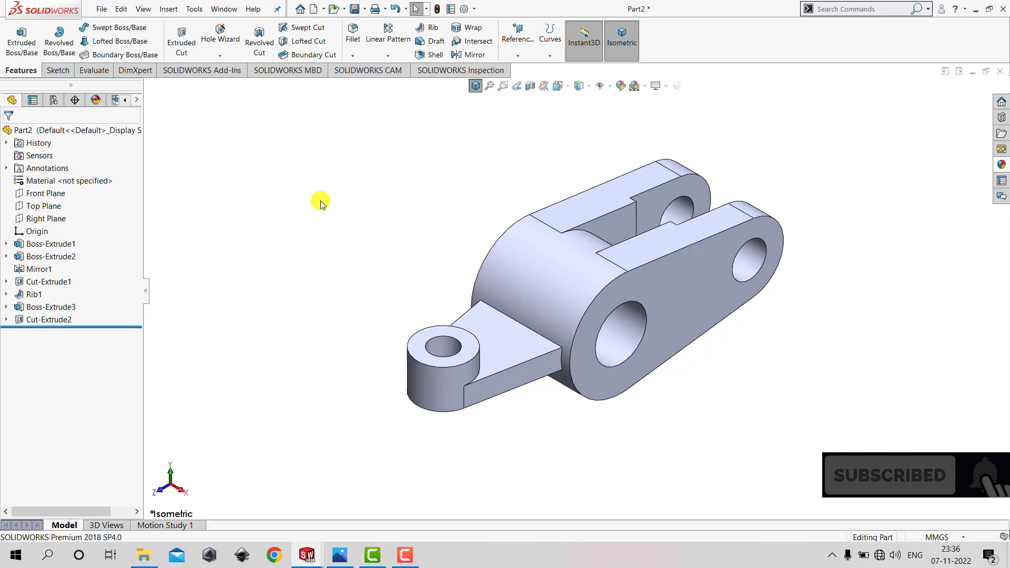
After checking the drawing in Photos, sketch a line about 42 mm long on the Right Plane from the end boss's top corner to the hub arc
click(340, 555)
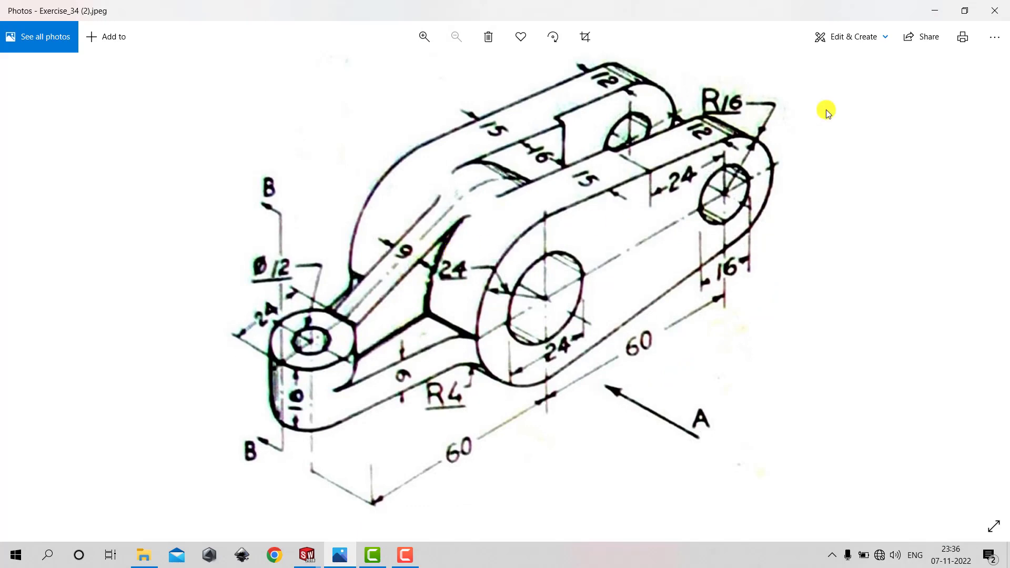
click(937, 10)
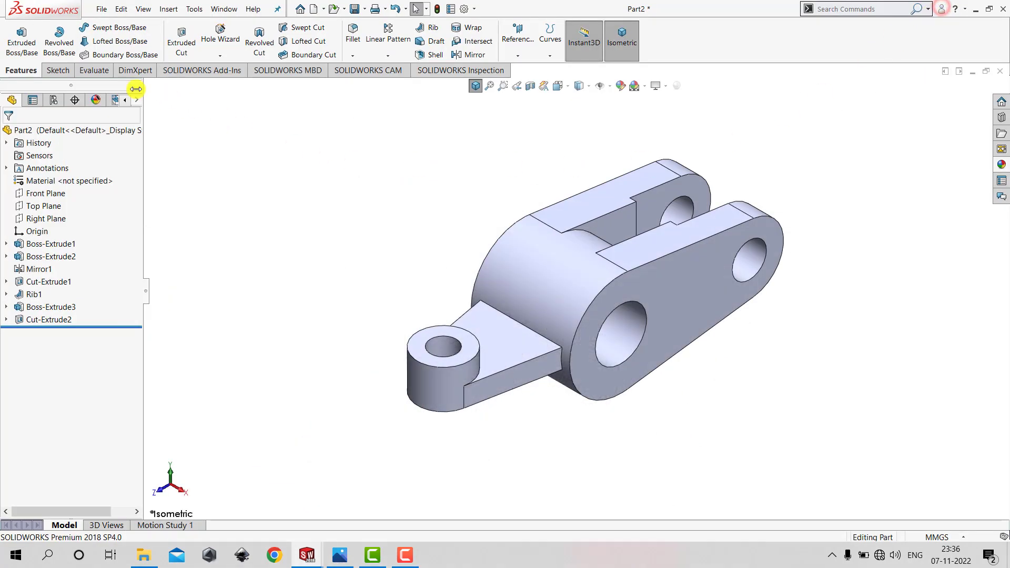
click(56, 70)
click(13, 36)
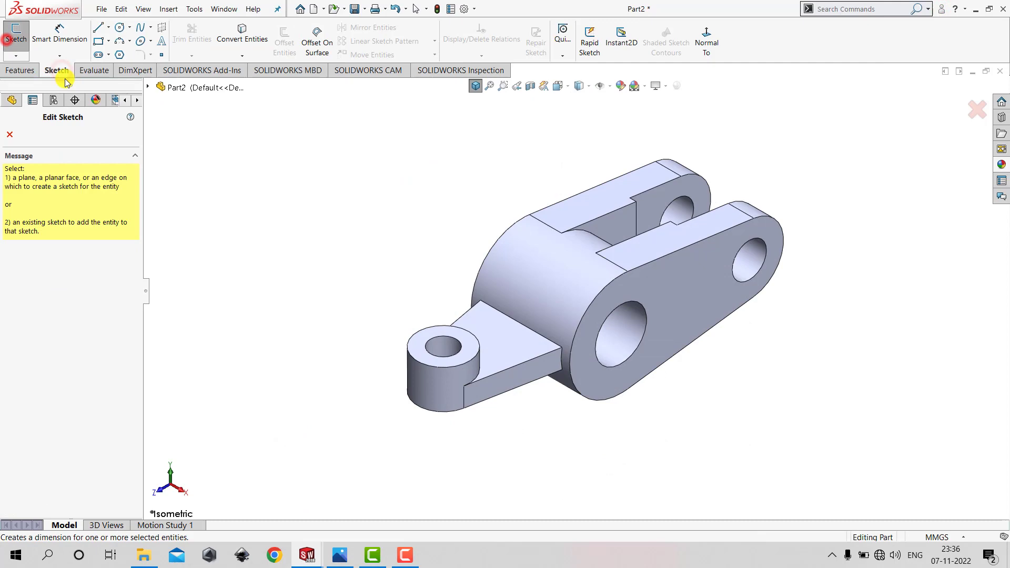
click(147, 87)
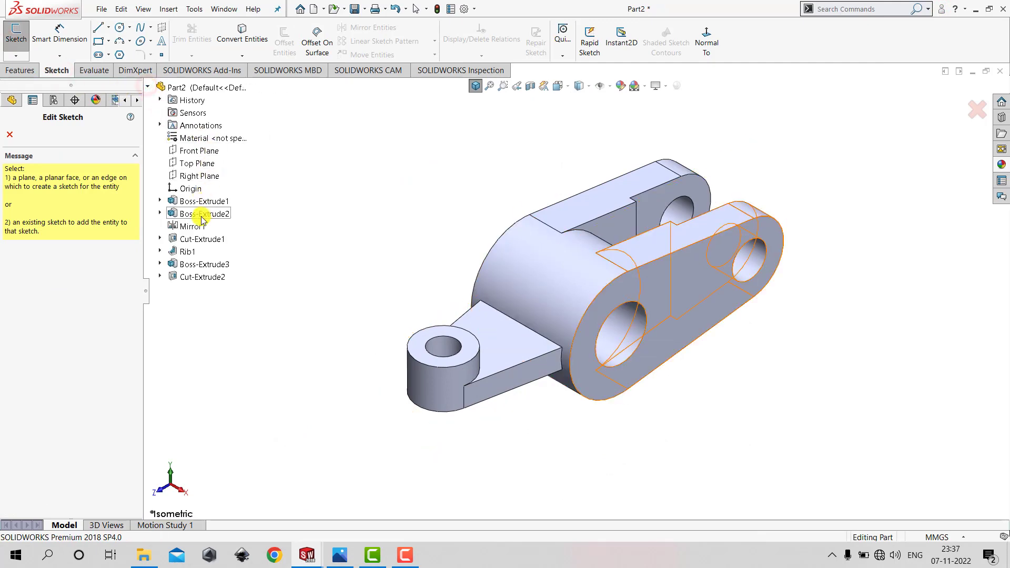
click(210, 177)
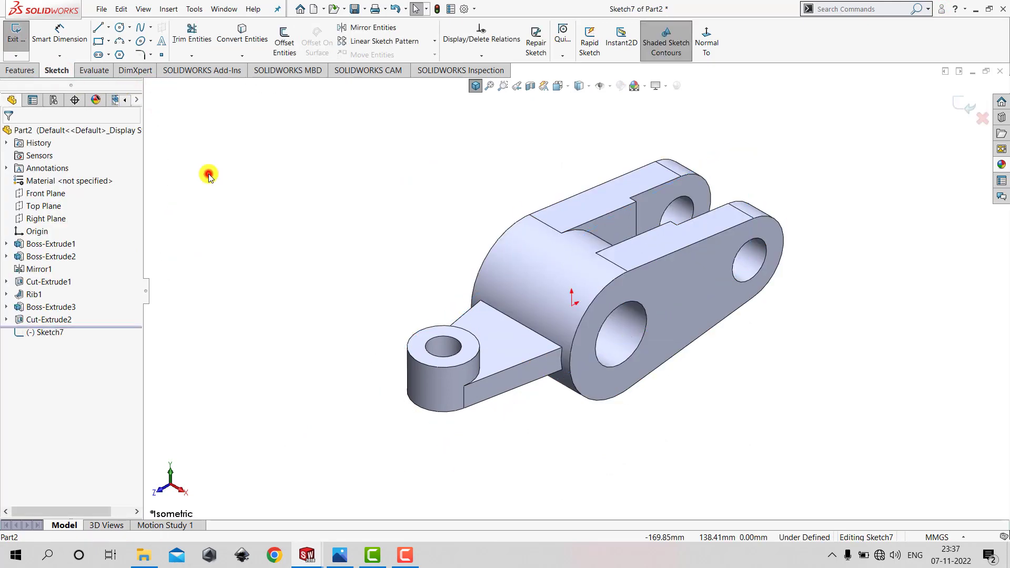
click(709, 42)
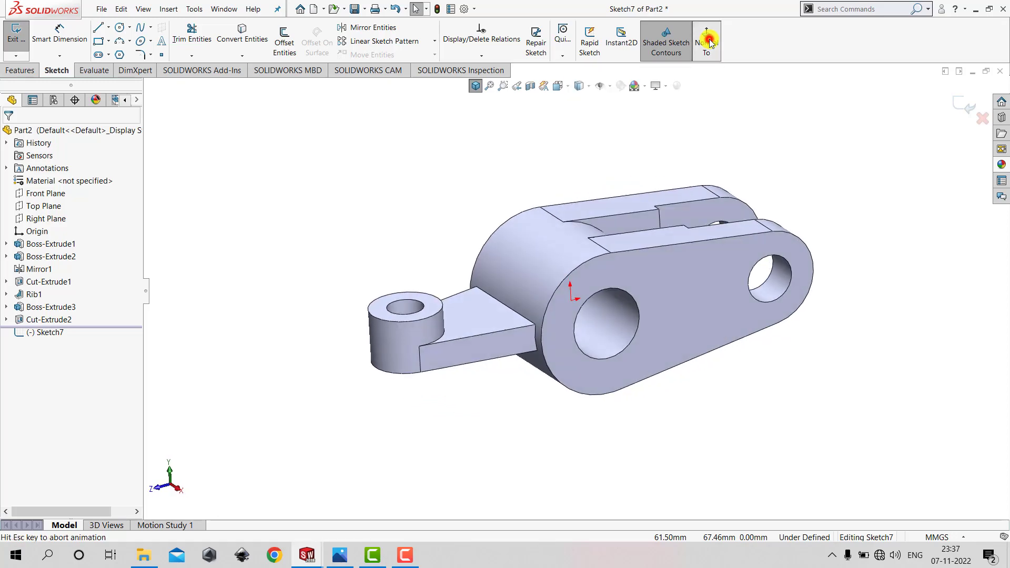
click(97, 29)
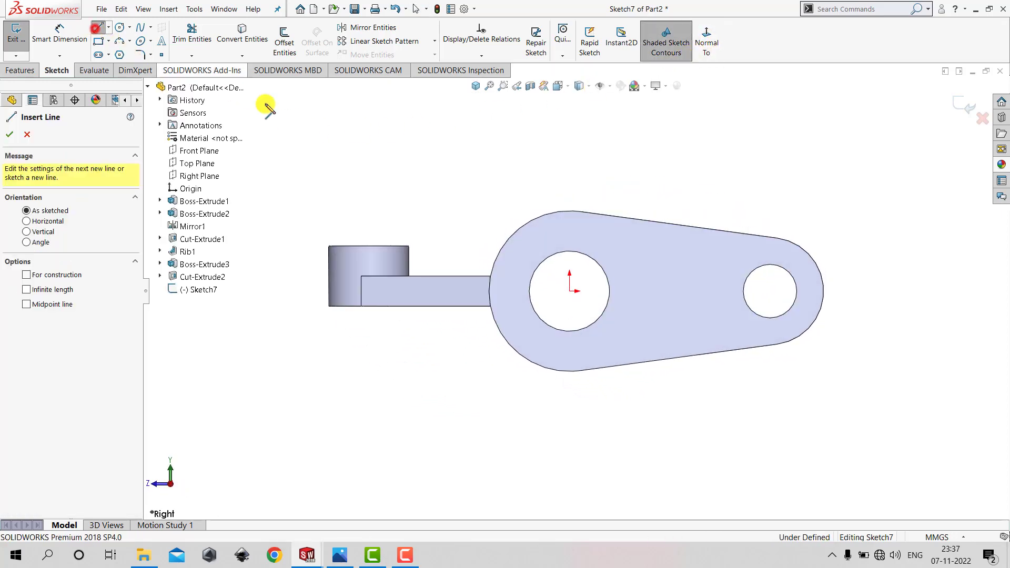
click(409, 246)
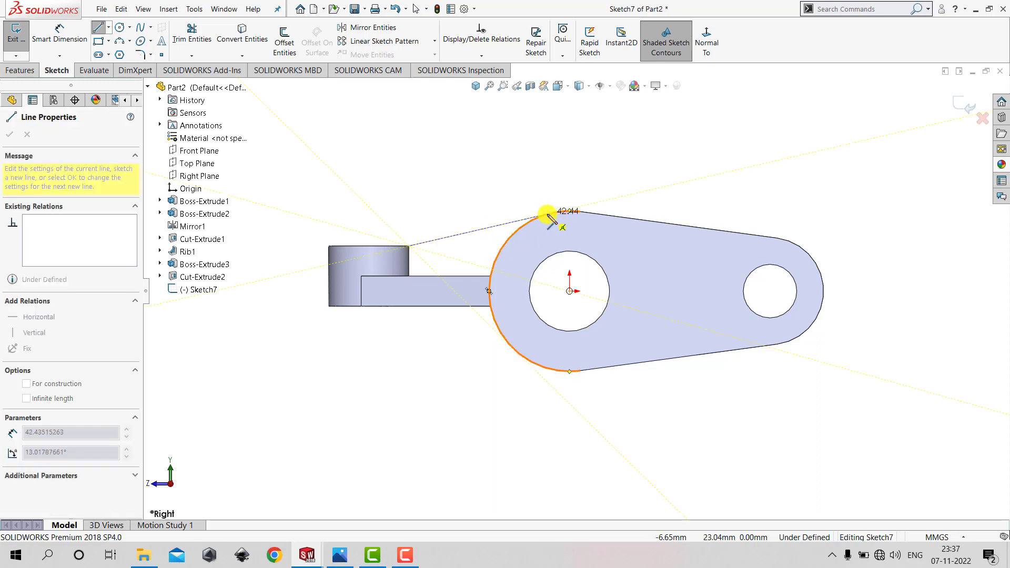
click(546, 215)
key(Escape)
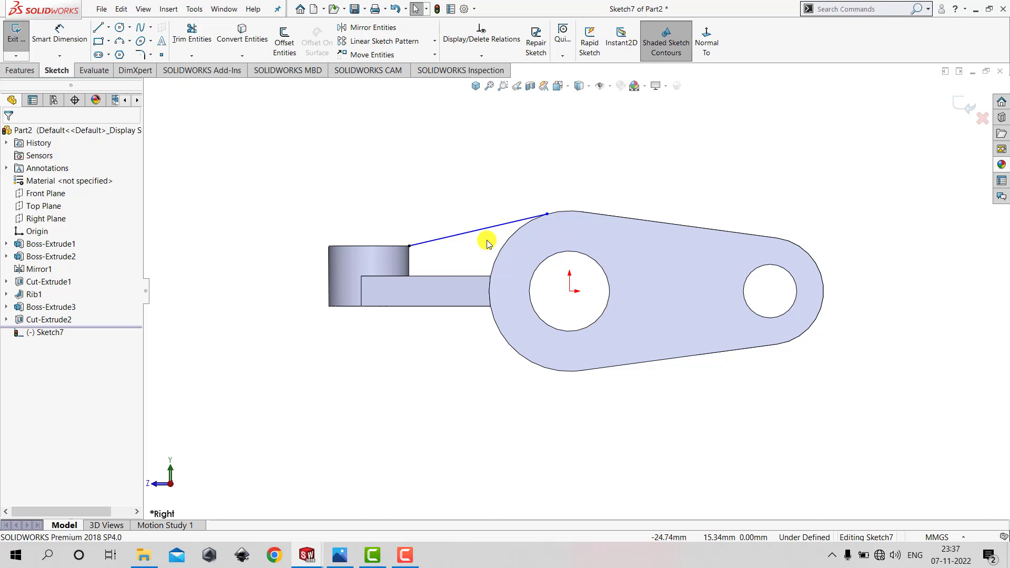
Make the sloped line tangent to the hub's round edge and exit the sketch
click(490, 227)
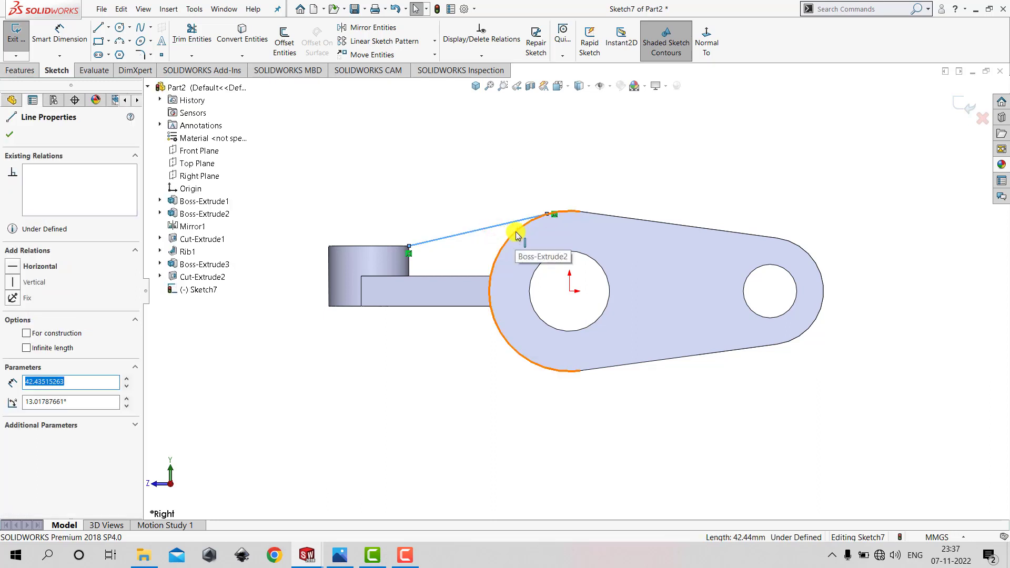
ctrl+click(515, 231)
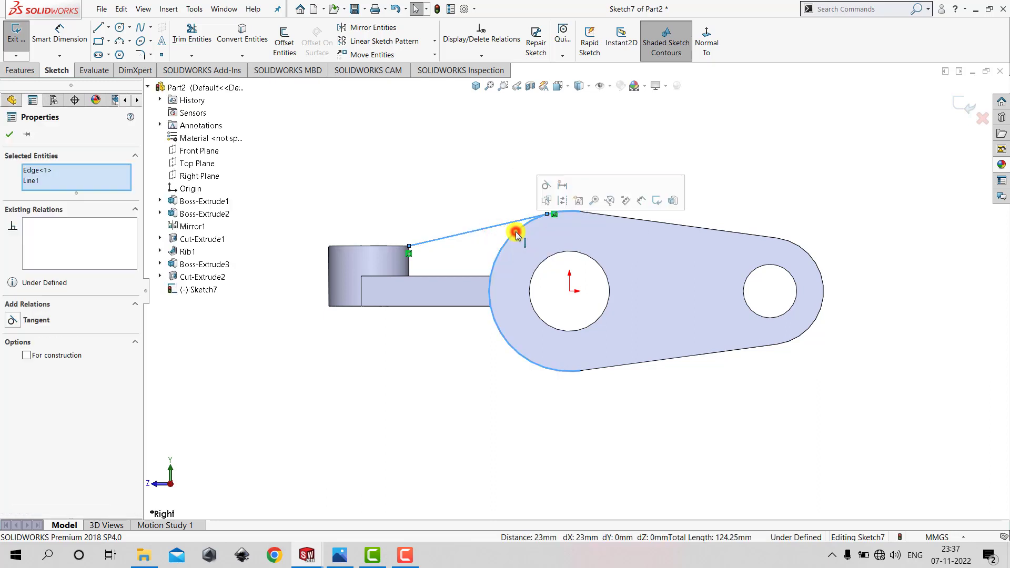
click(546, 187)
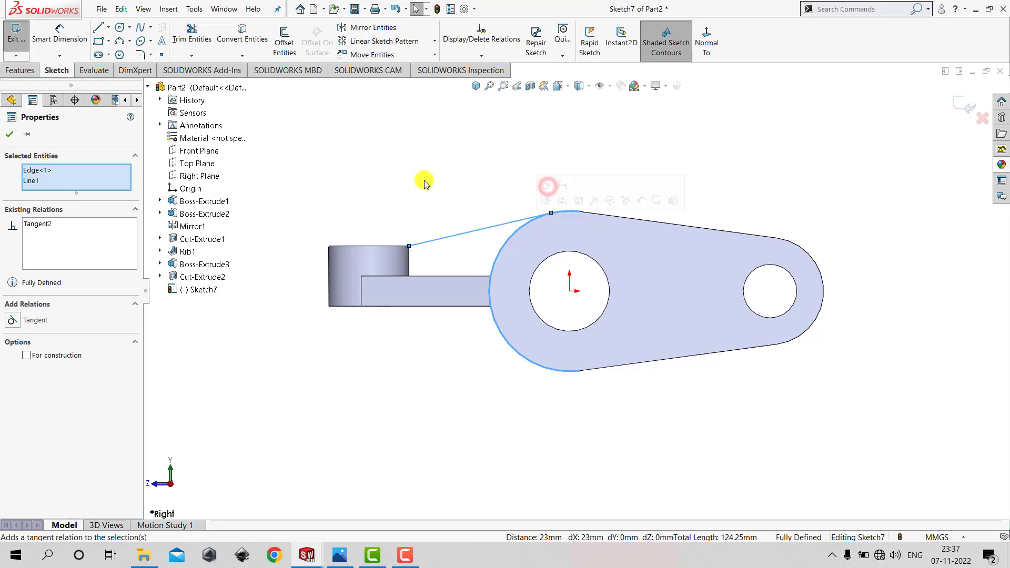
click(9, 135)
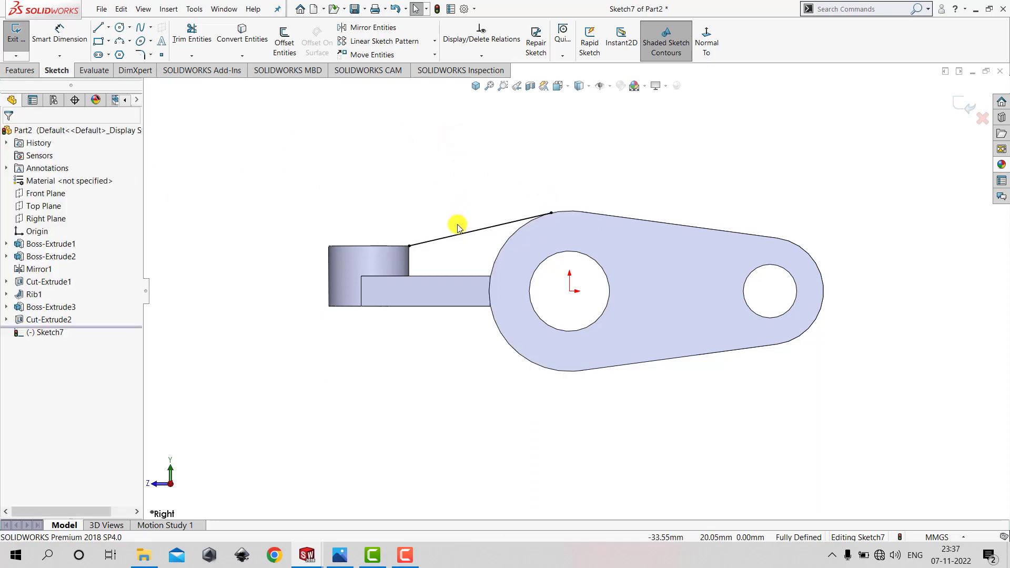
click(475, 86)
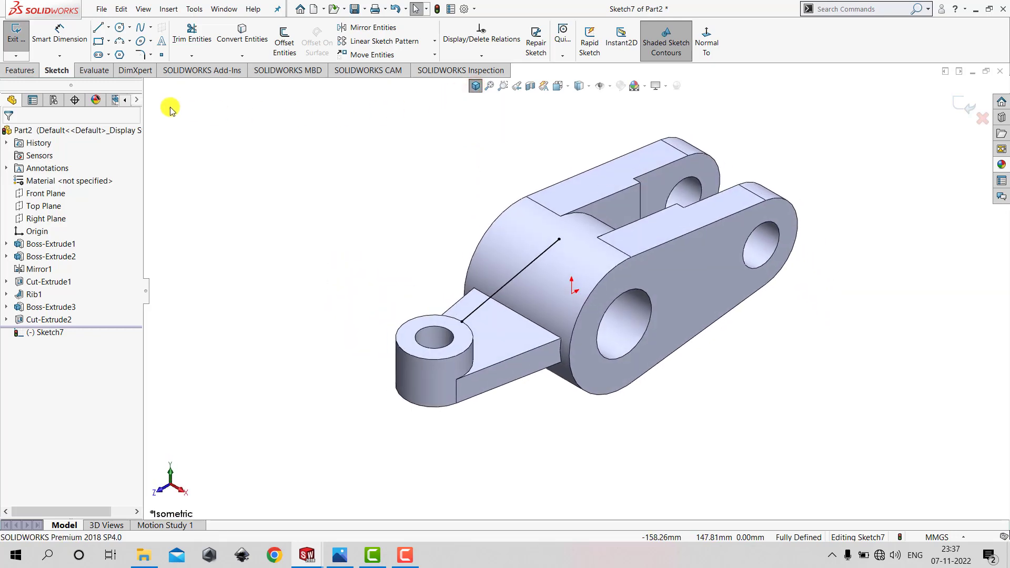
click(12, 42)
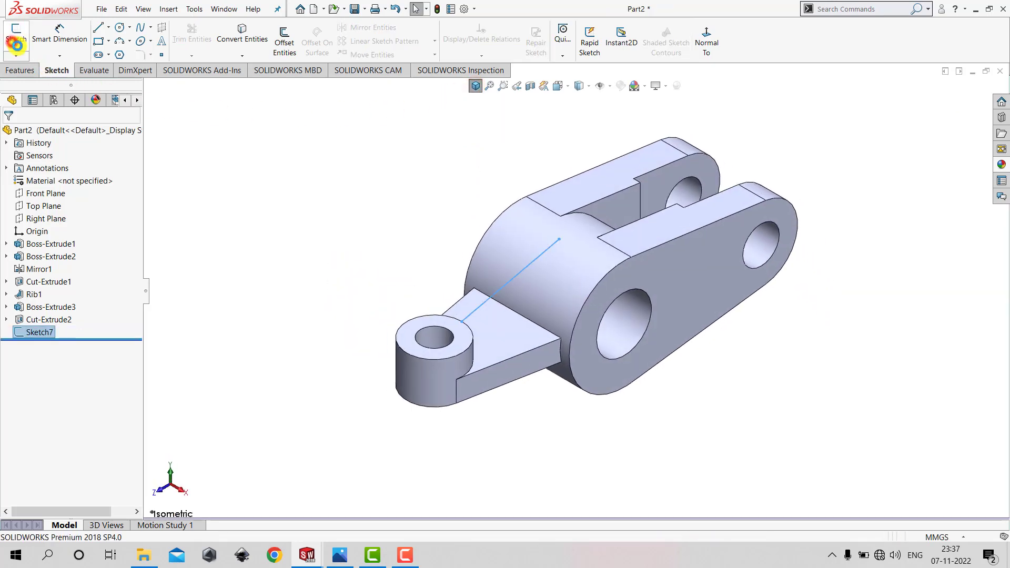
Create a 9 mm thick rib on both sides of the sloped line, filling towards the arm, checking the thickness on the drawing in Photos
click(24, 71)
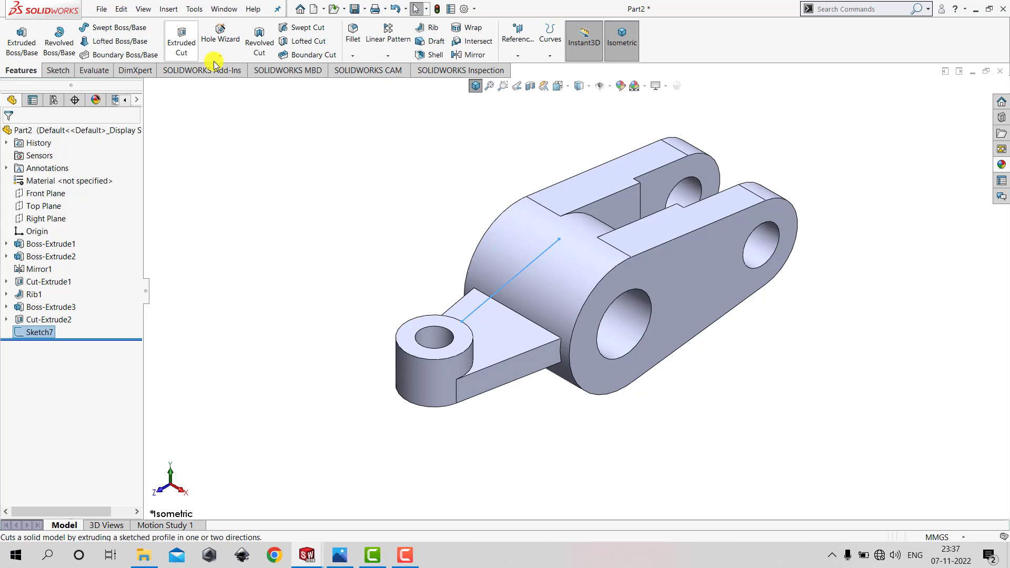
click(426, 30)
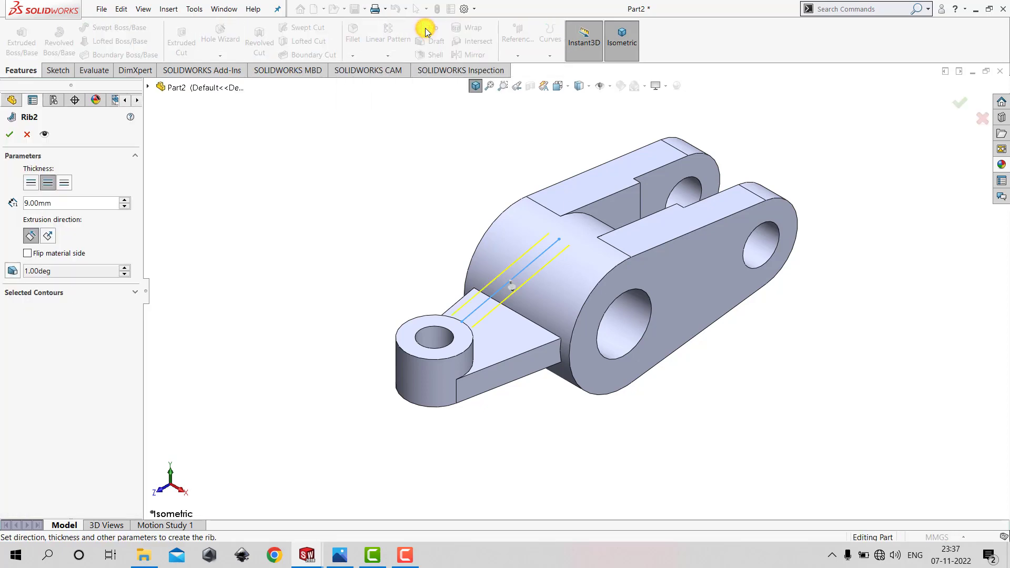
scroll(523, 294, down, 3)
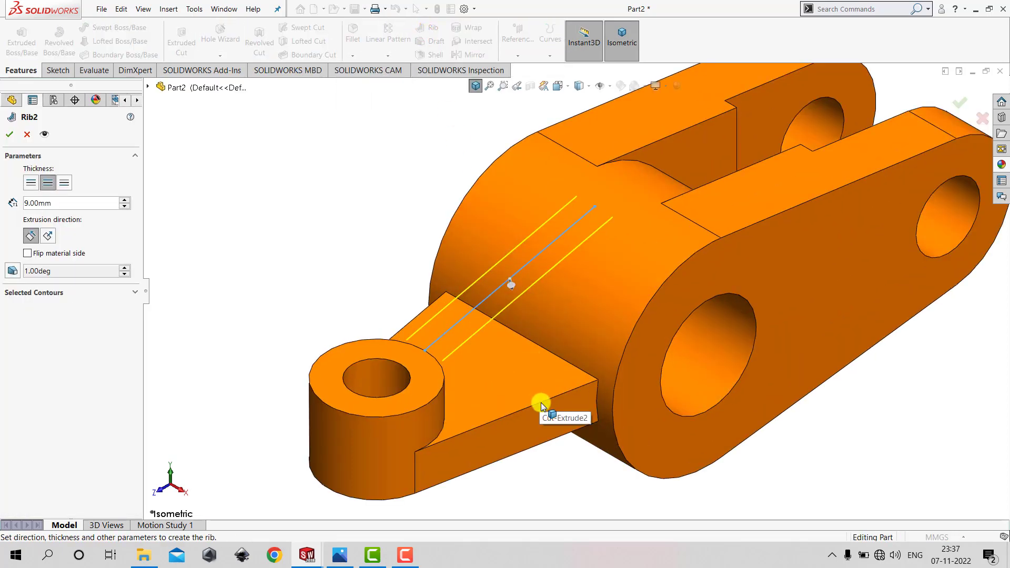
mouse_move(509, 280)
middle_down()
mouse_move(570, 462)
mouse_move(561, 421)
middle_up()
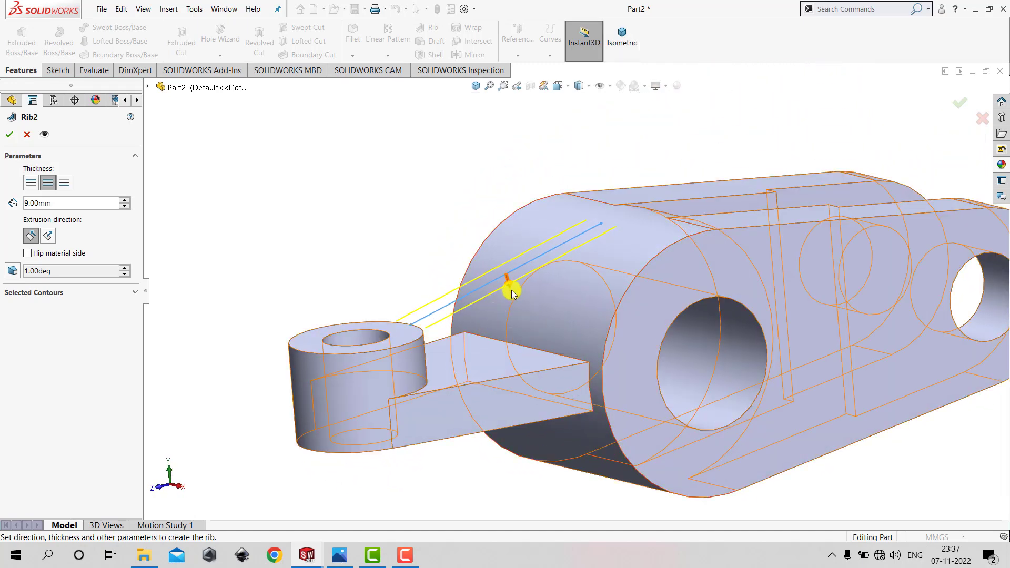
click(340, 555)
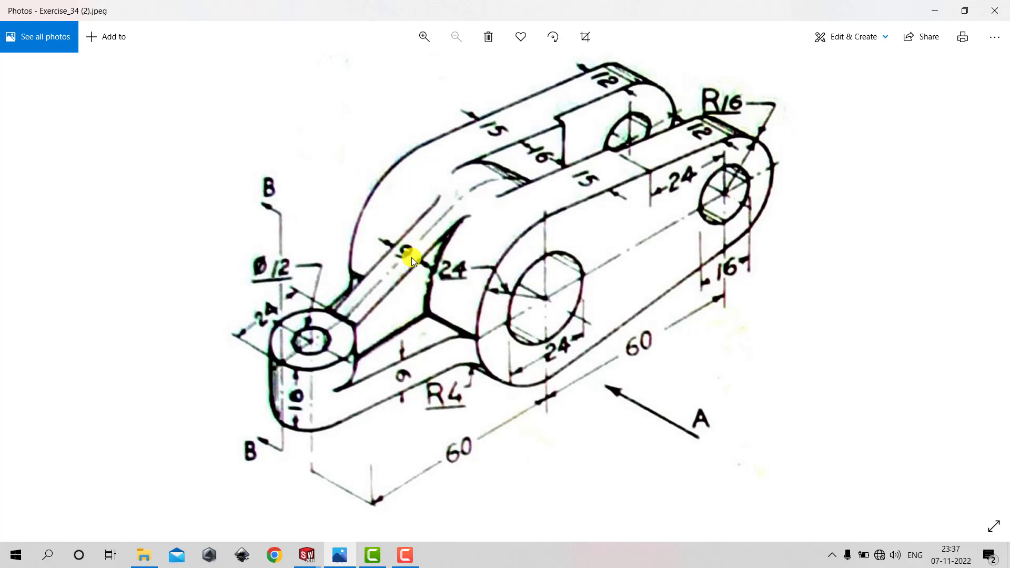
click(935, 10)
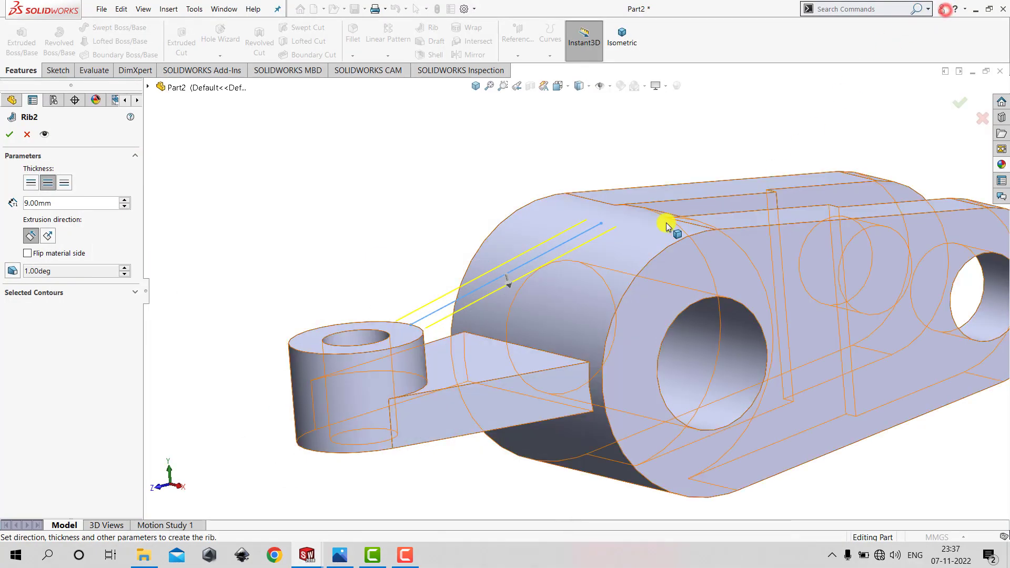
click(10, 136)
click(347, 184)
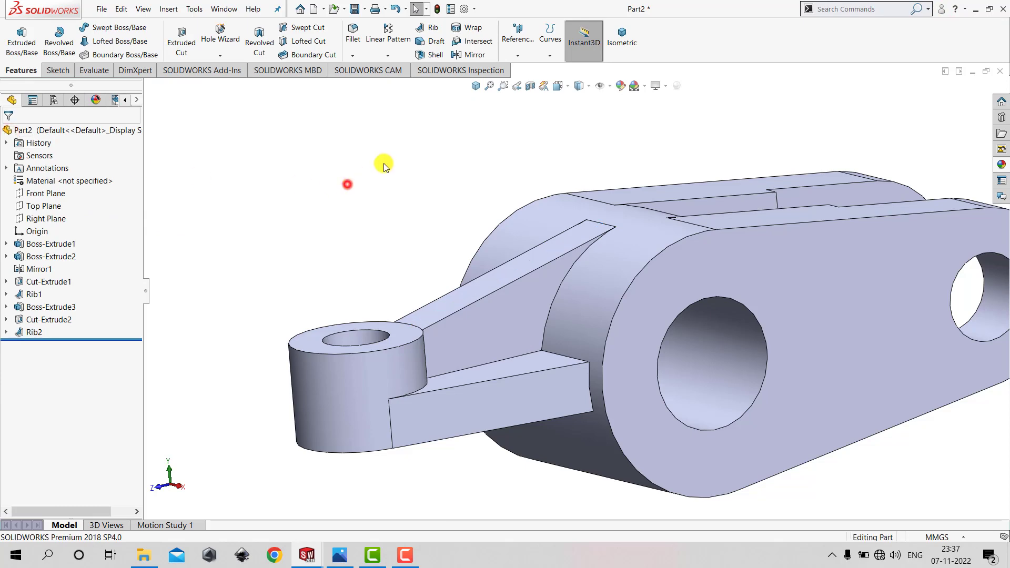
click(476, 86)
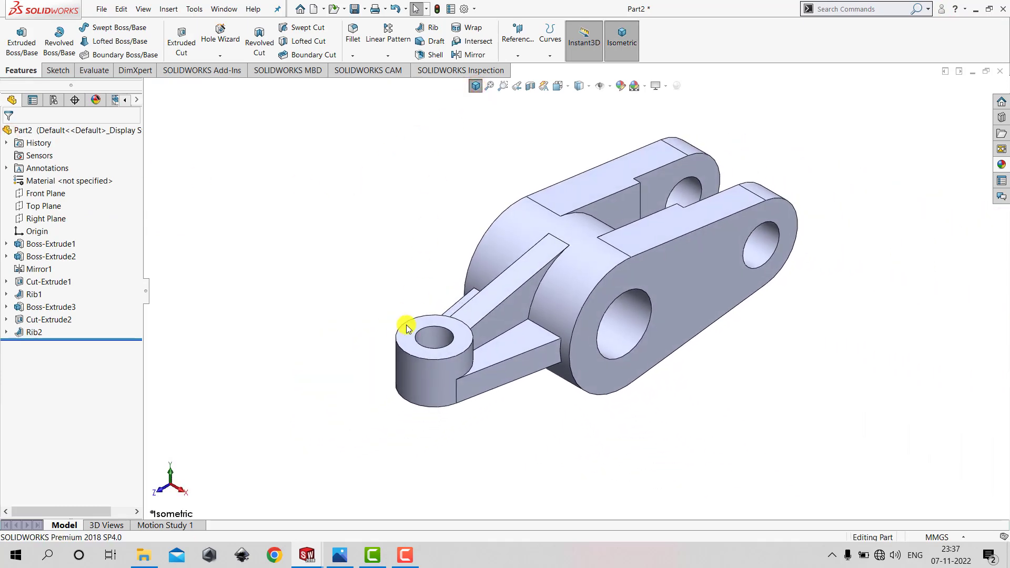
Check the drawing in Photos and start a 1 mm radius fillet on the edge where the sloped rib meets the arm's top face
click(340, 554)
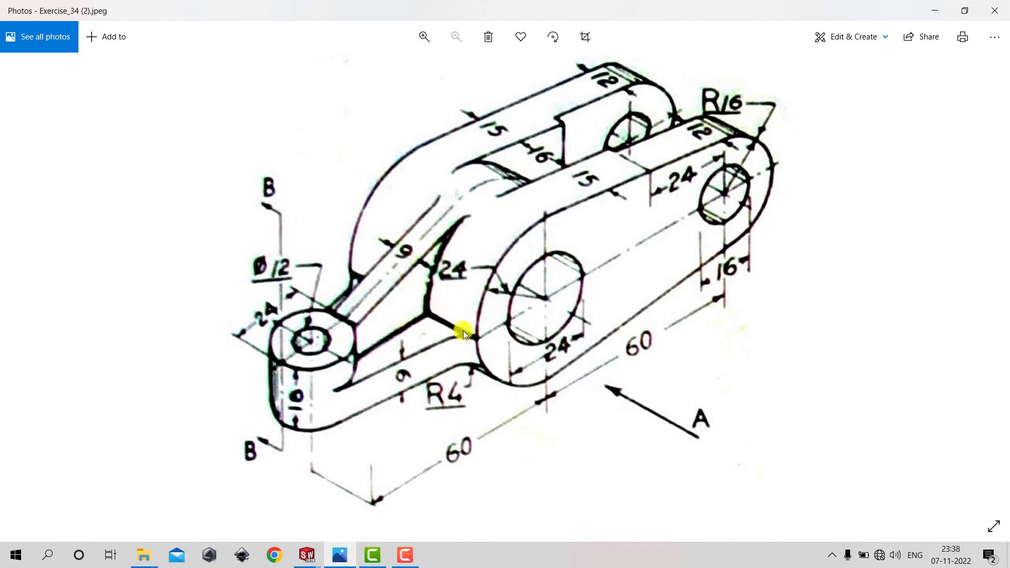
click(934, 11)
click(351, 36)
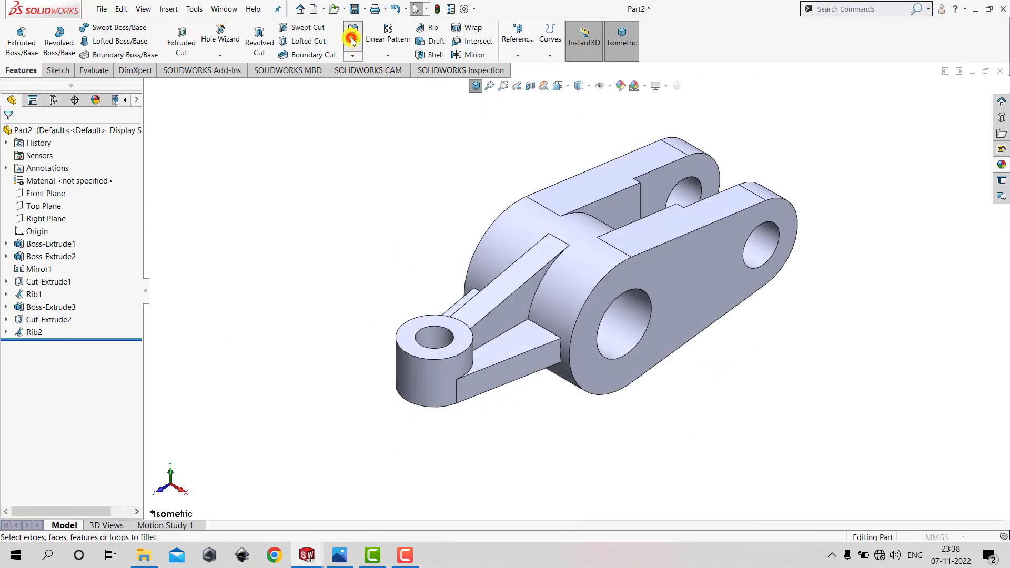
click(504, 334)
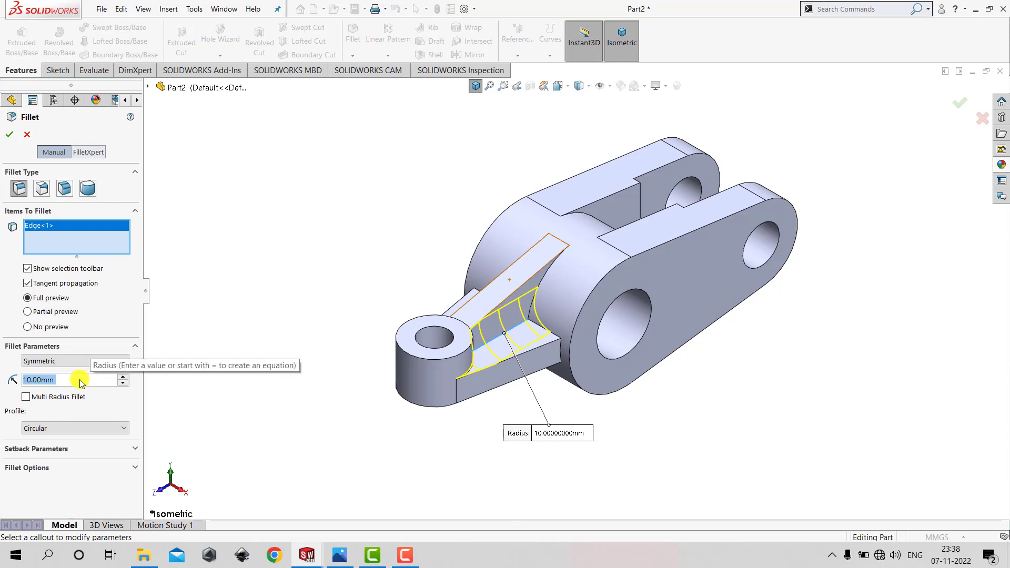
text(1)
key(Return)
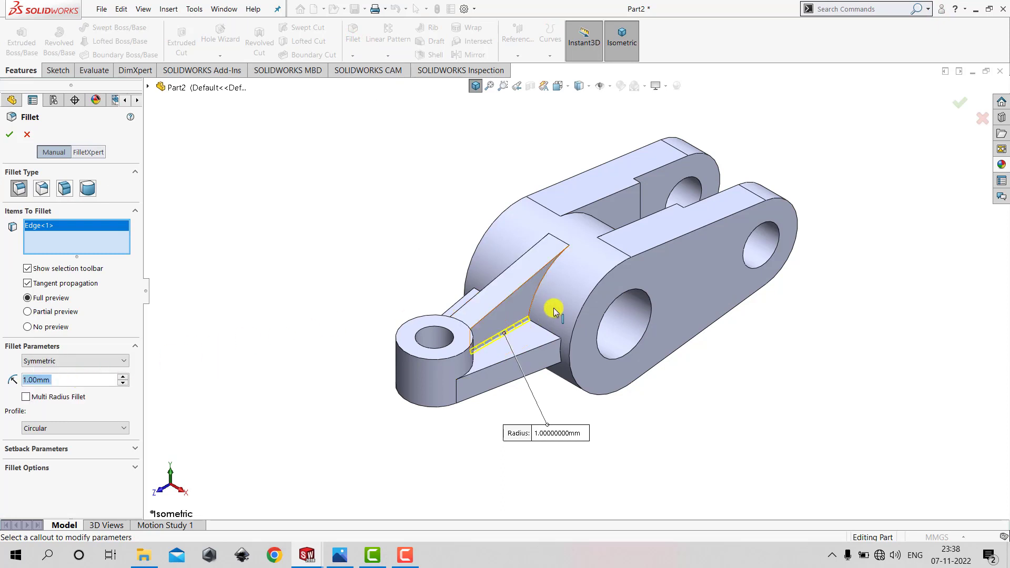
Add the remaining rib-to-hub, arm-to-hub, arm underside and opposite rib-to-arm edges to the 1 mm fillet and apply it
click(548, 330)
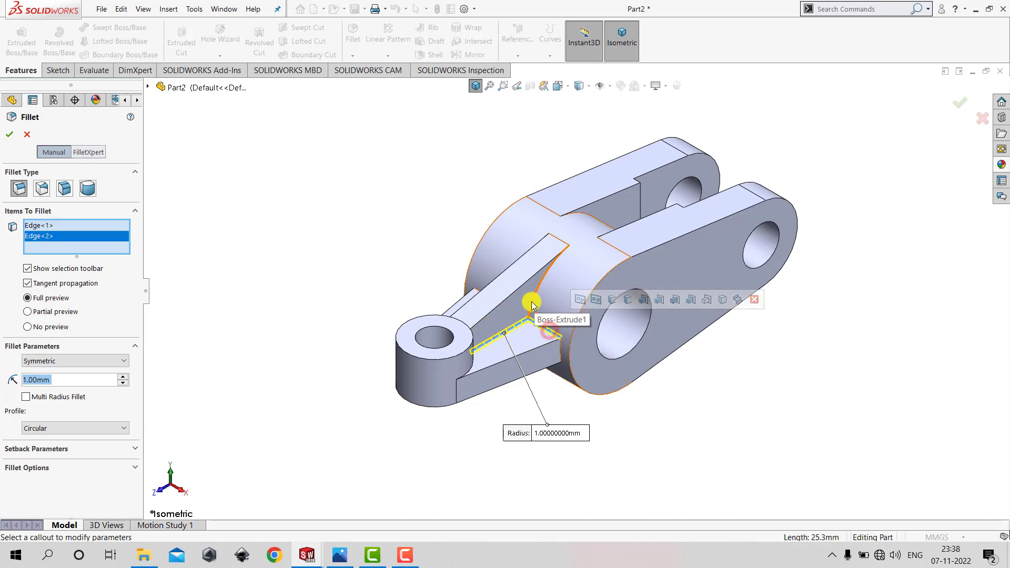
click(531, 298)
middle_drag(523, 435, 501, 296)
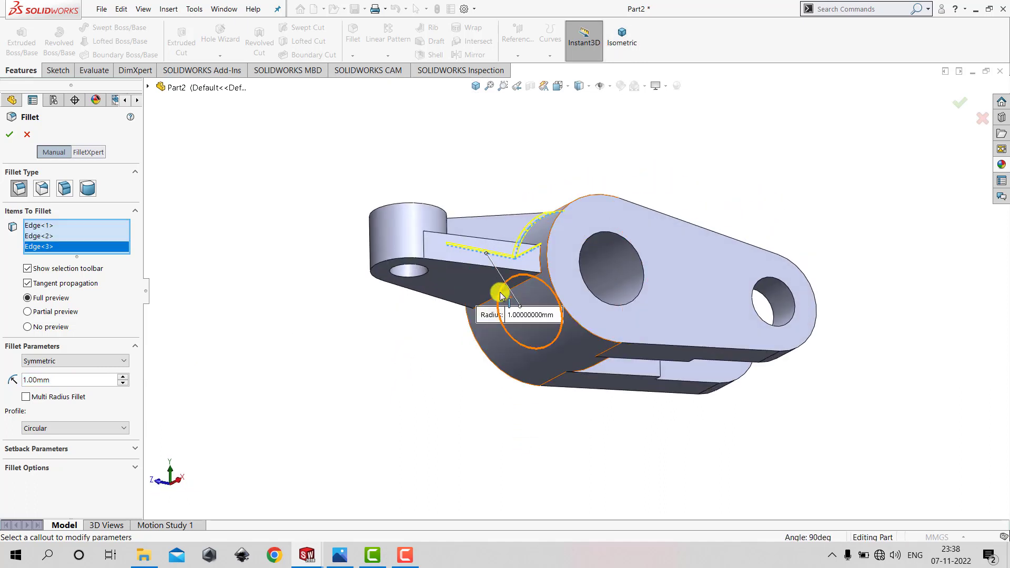
click(494, 303)
middle_drag(428, 354, 604, 401)
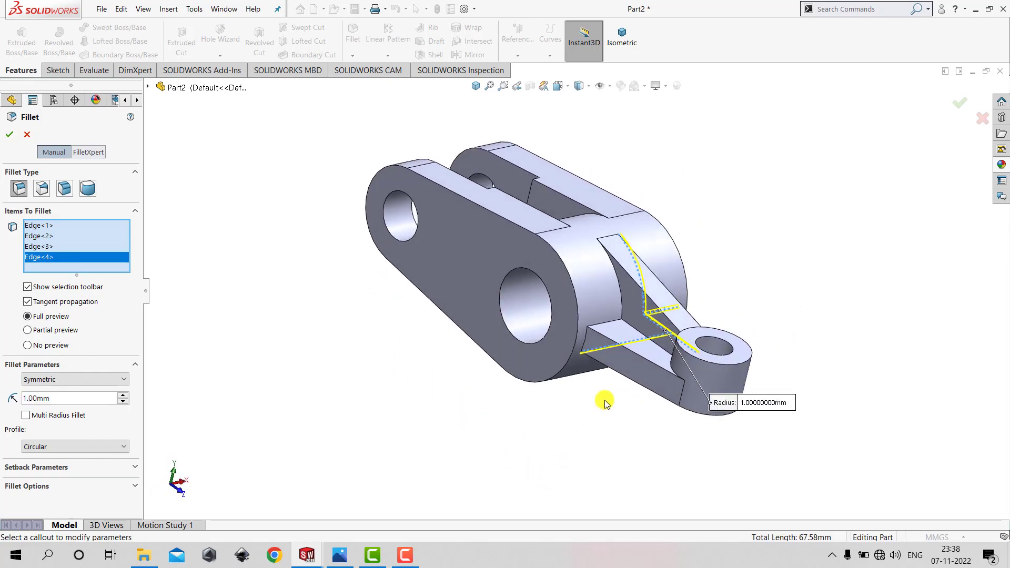
click(621, 314)
click(609, 321)
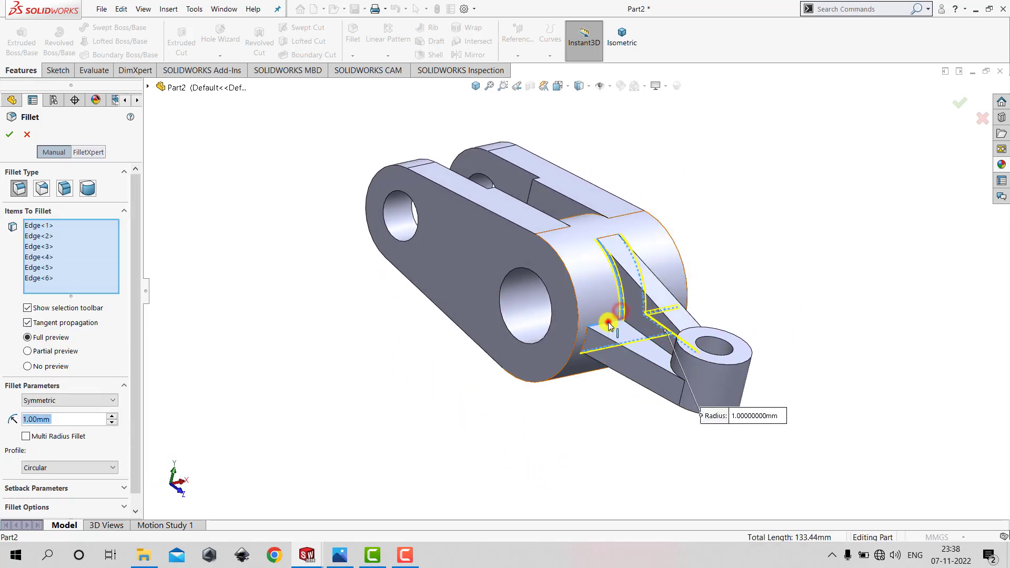
click(635, 330)
click(10, 134)
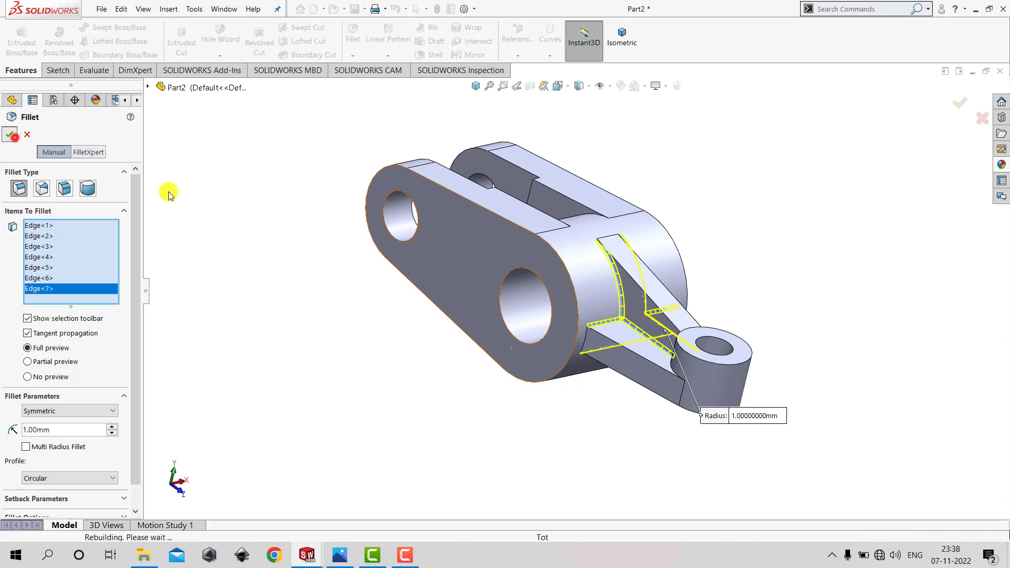
click(475, 86)
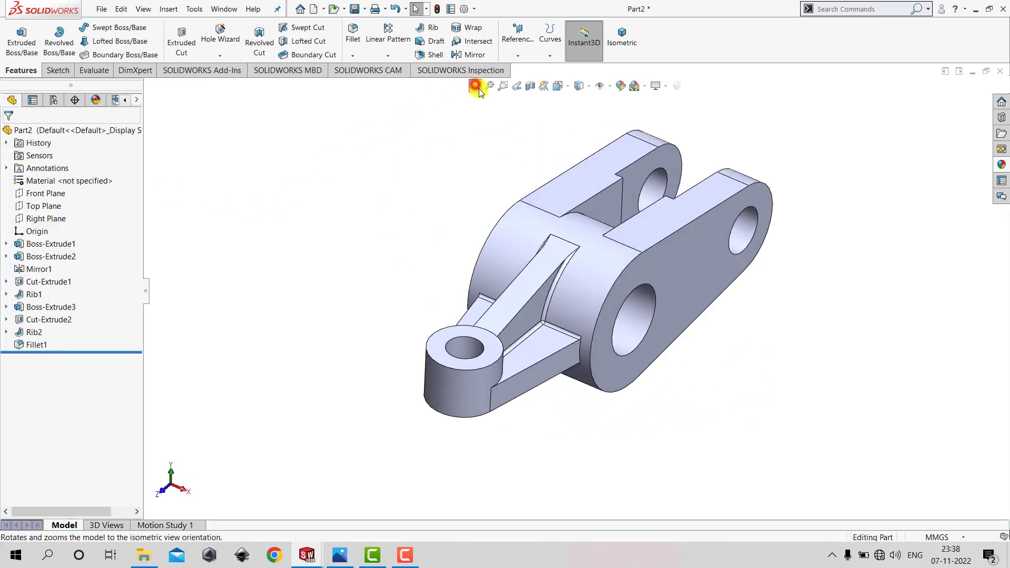
scroll(654, 237, down, 2)
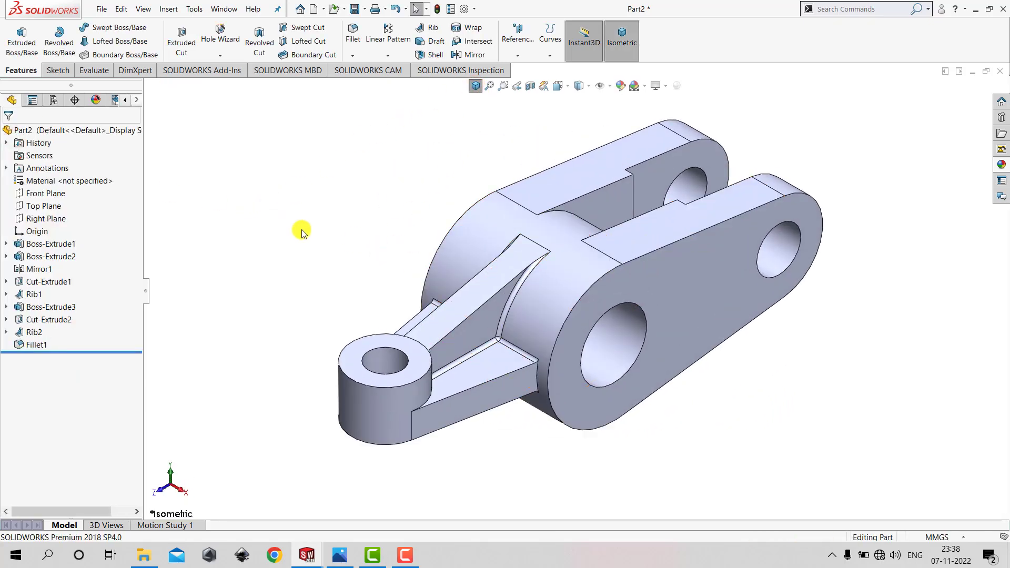
Apply a light grey colour from the standard swatches to the whole part and show it in isometric view
right_click(58, 135)
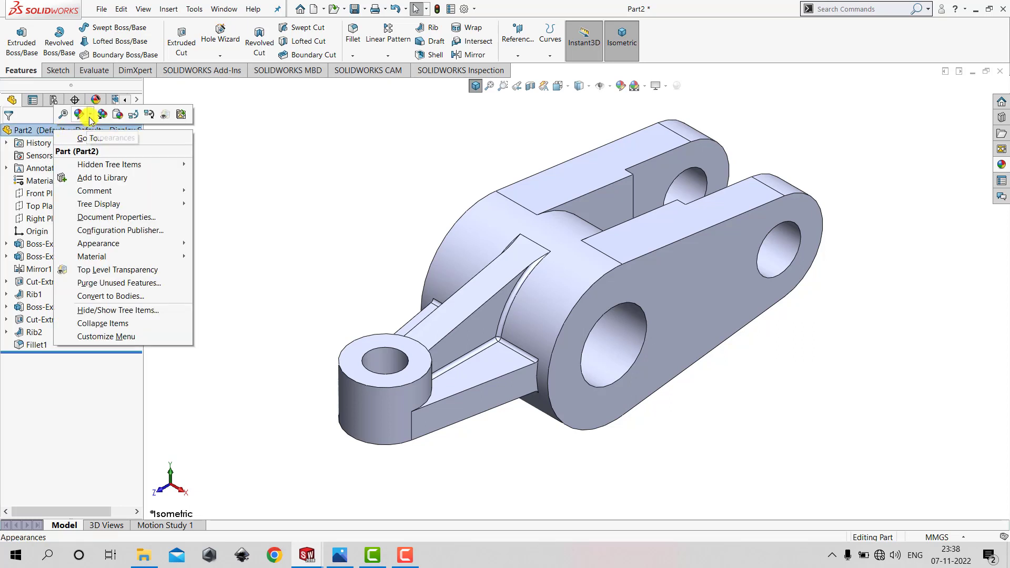
mouse_move(91, 119)
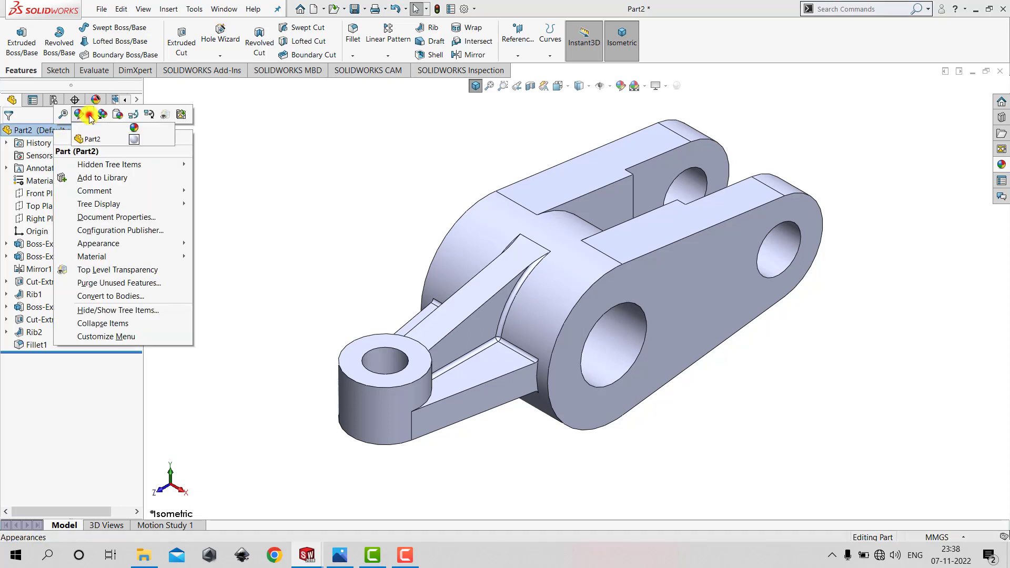
click(97, 140)
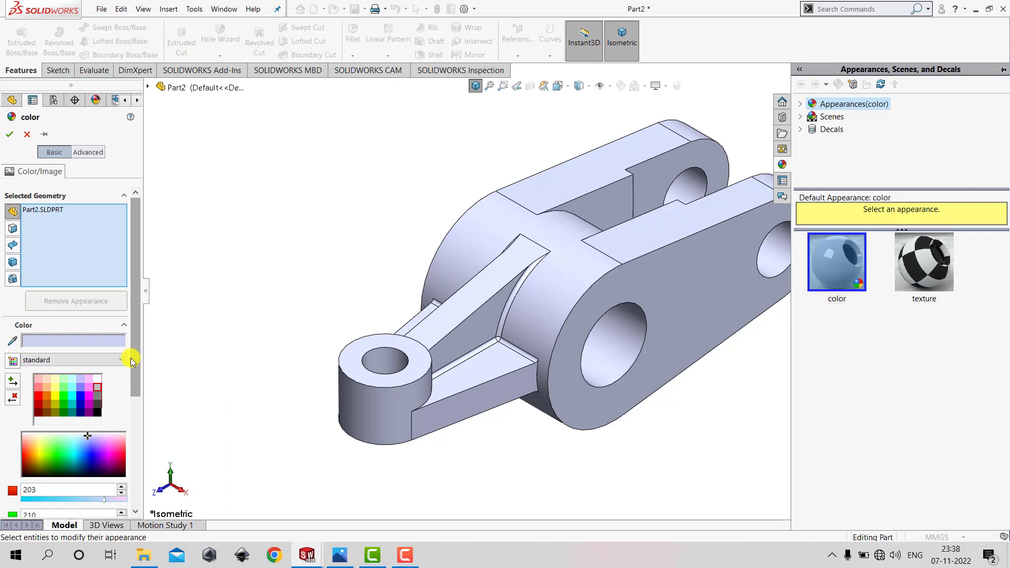
click(97, 388)
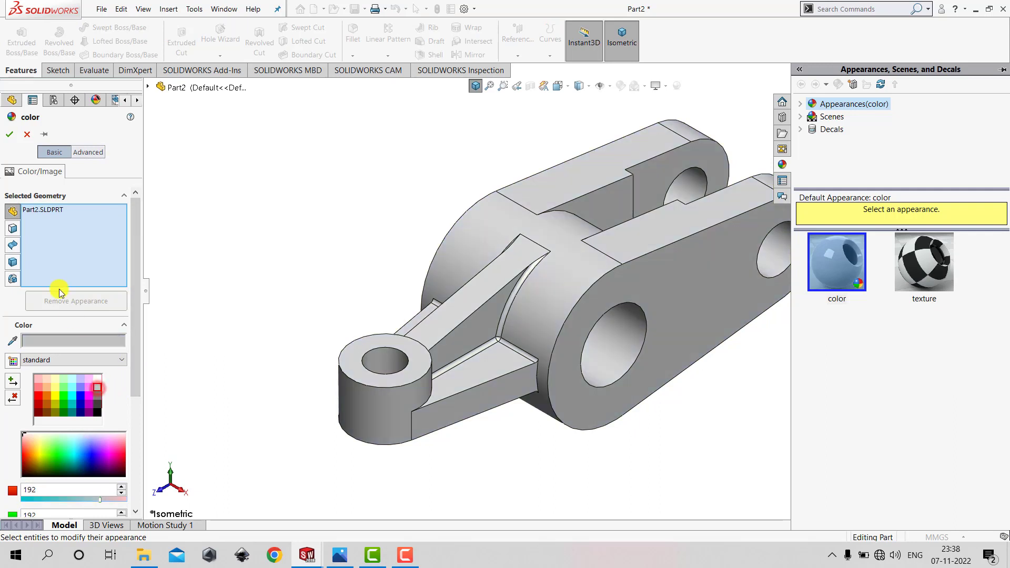
click(8, 136)
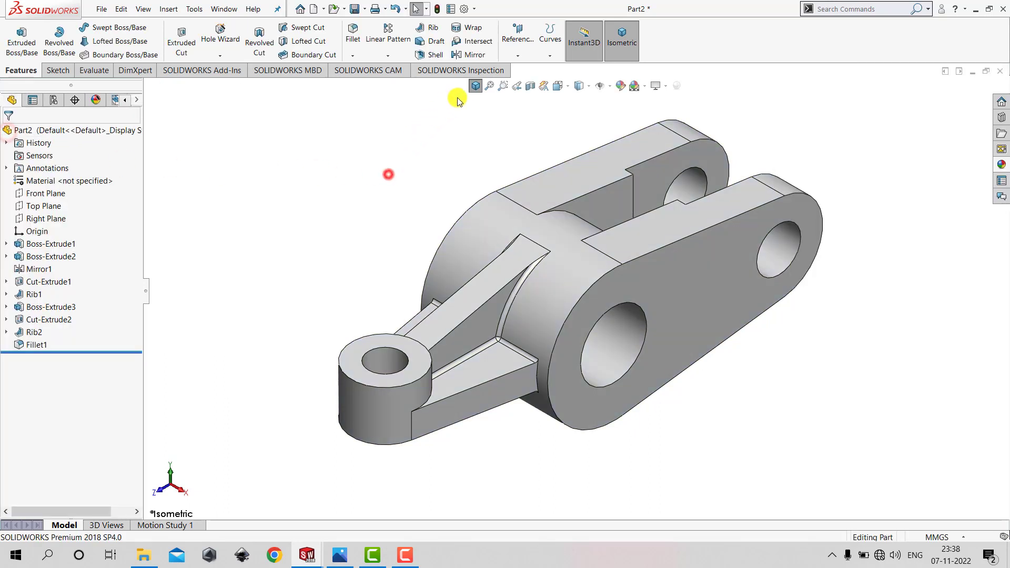
click(475, 86)
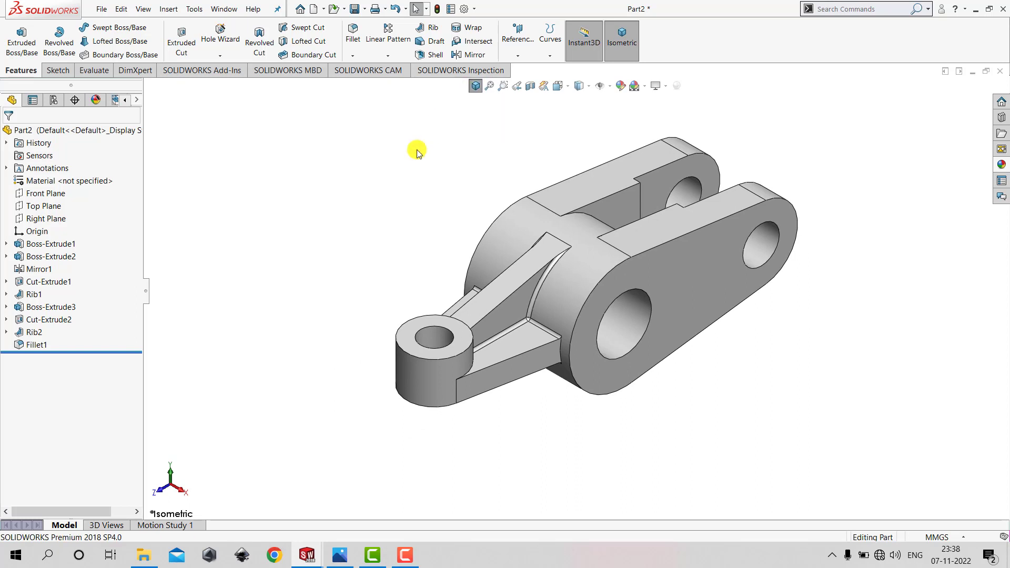